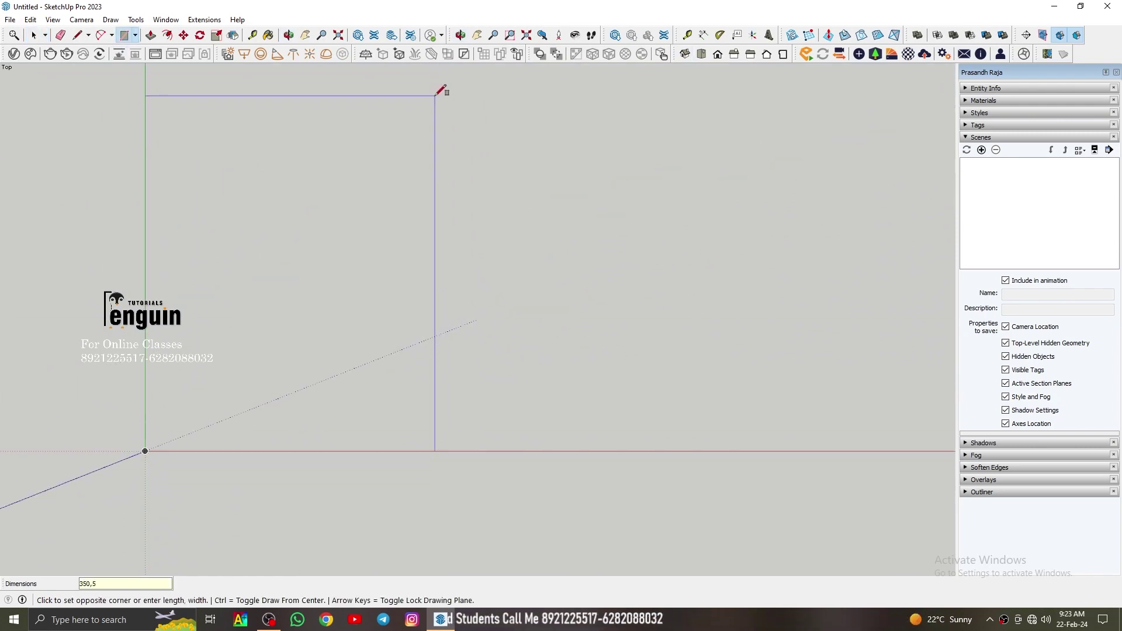
Finish the floor rectangle from the origin with dimensions 350 by 500 cm.
type("00")
key("Return")
key("space")
Place guides offset 15 cm outward from the edges of the floor rectangle.
key("t")
left_click(428, 200)
type("15")
key("Return")
left_click(568, 267)
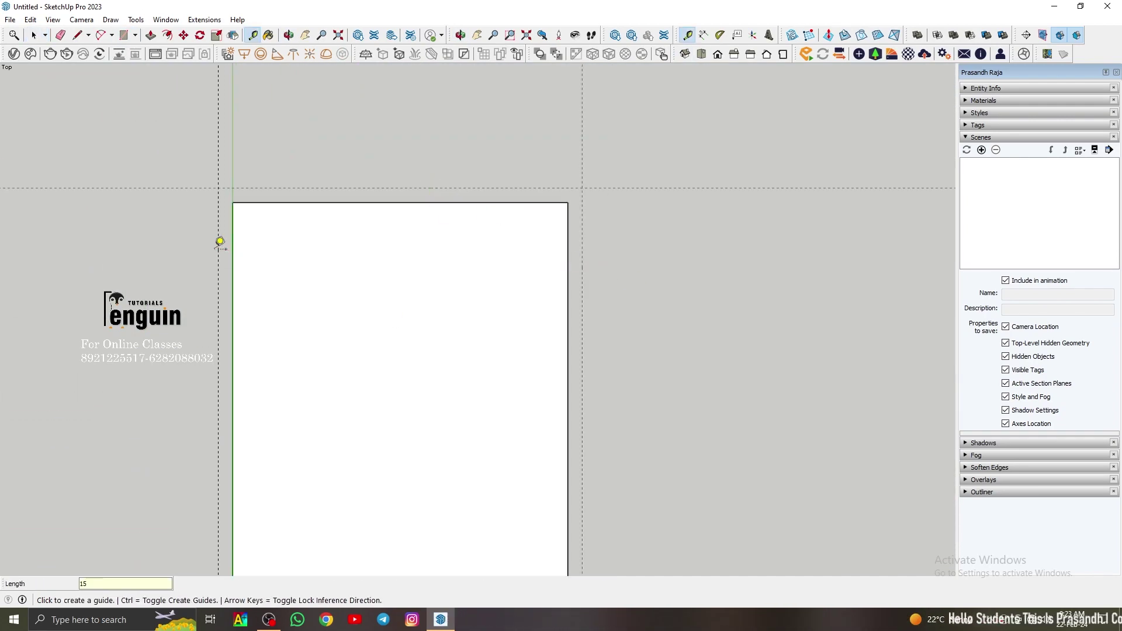
scroll(386, 526, "down", 2)
Draw rectangles for the wall strips along the floor's near and side edges out to the guides, and make them groups.
right_click(508, 529)
left_click(585, 403)
key("space")
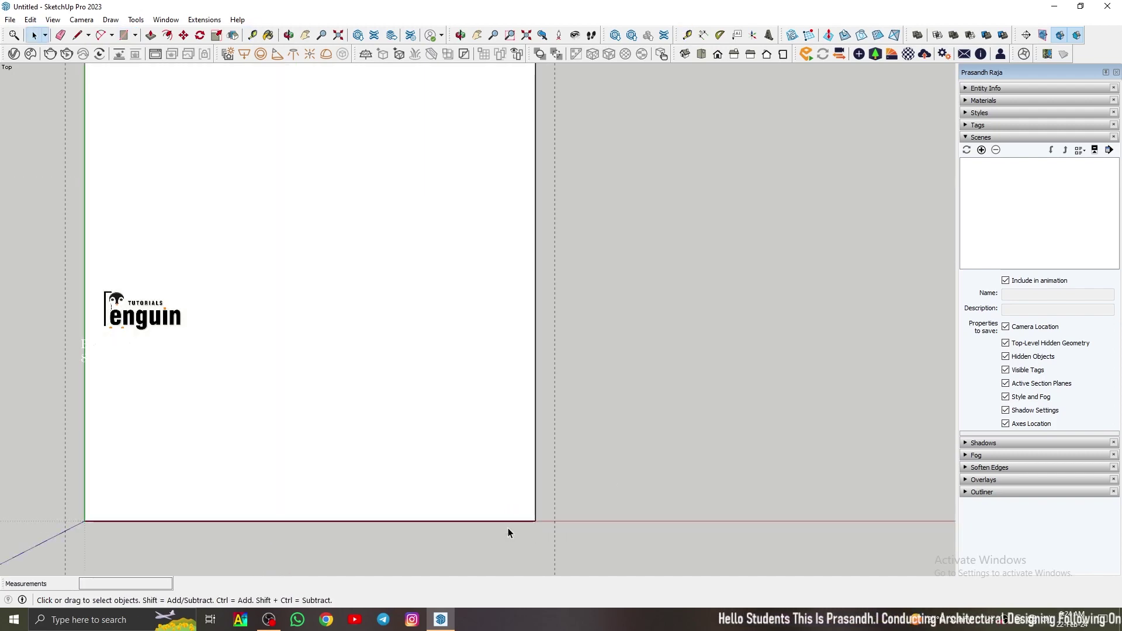
left_click(65, 541)
left_click(536, 522)
key("space")
double_click(518, 533)
right_click(517, 532)
left_click(585, 403)
key("r")
left_click(536, 541)
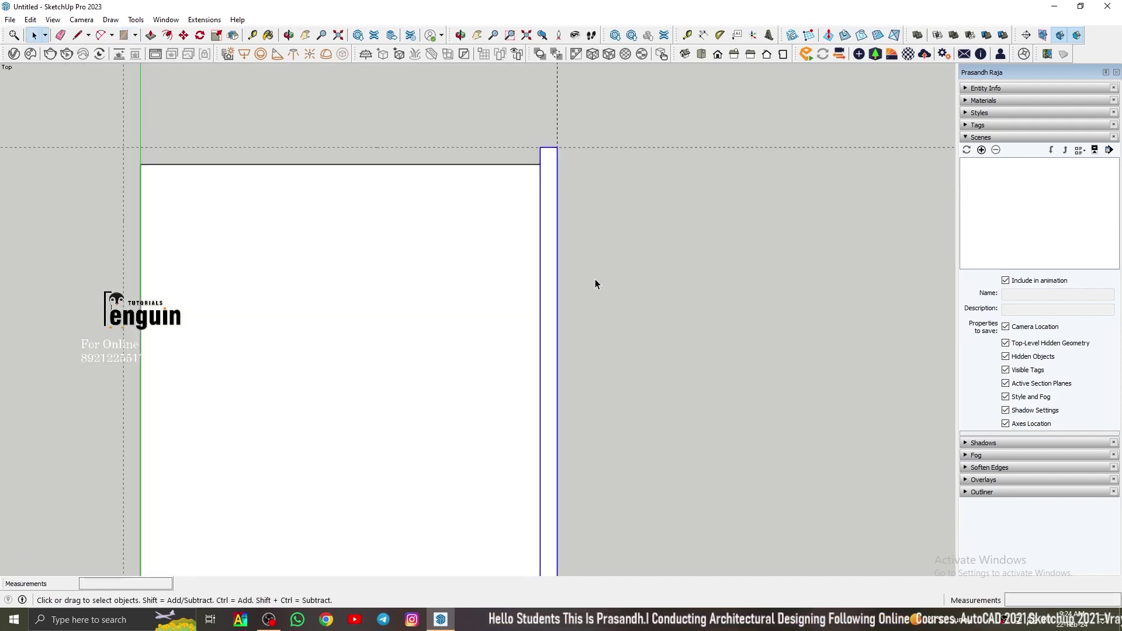
Push/pull the side wall strip upward inside its group into a full-height wall.
middle_click_drag(393, 334, 704, 293)
double_click(572, 365)
key("p")
left_click(584, 403)
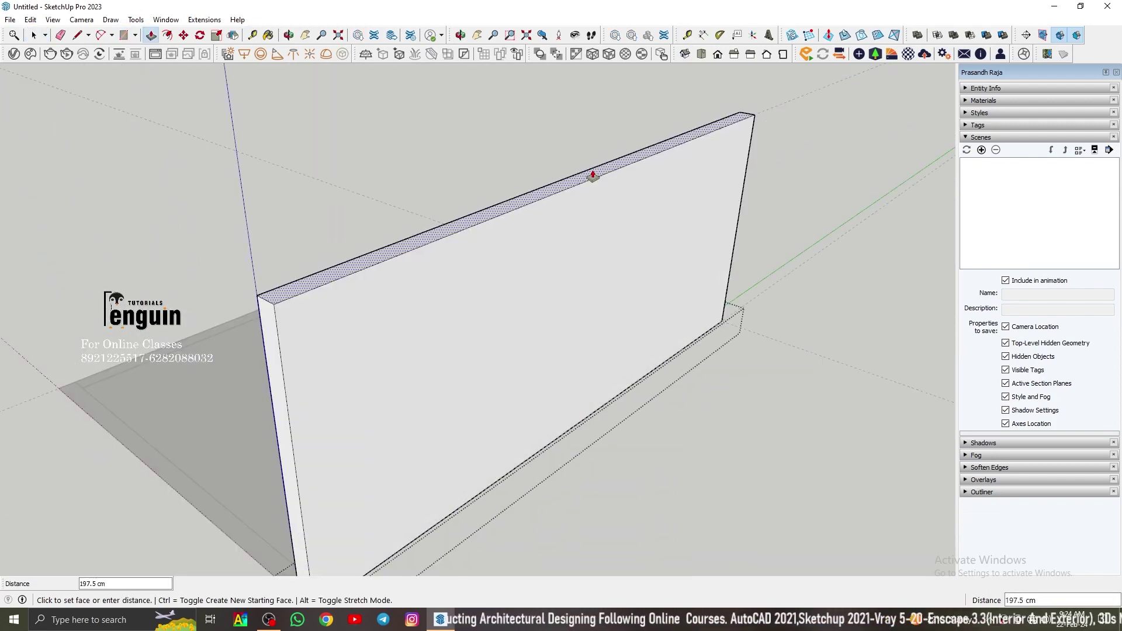
key("space")
Copy the side wall to the opposite edge of the floor.
middle_click_drag(591, 176, 658, 339)
key("m")
left_click(643, 389)
key("space")
Push/pull the near wall strip up to the height of the side walls.
double_click(318, 388)
key("p")
double_click(501, 421)
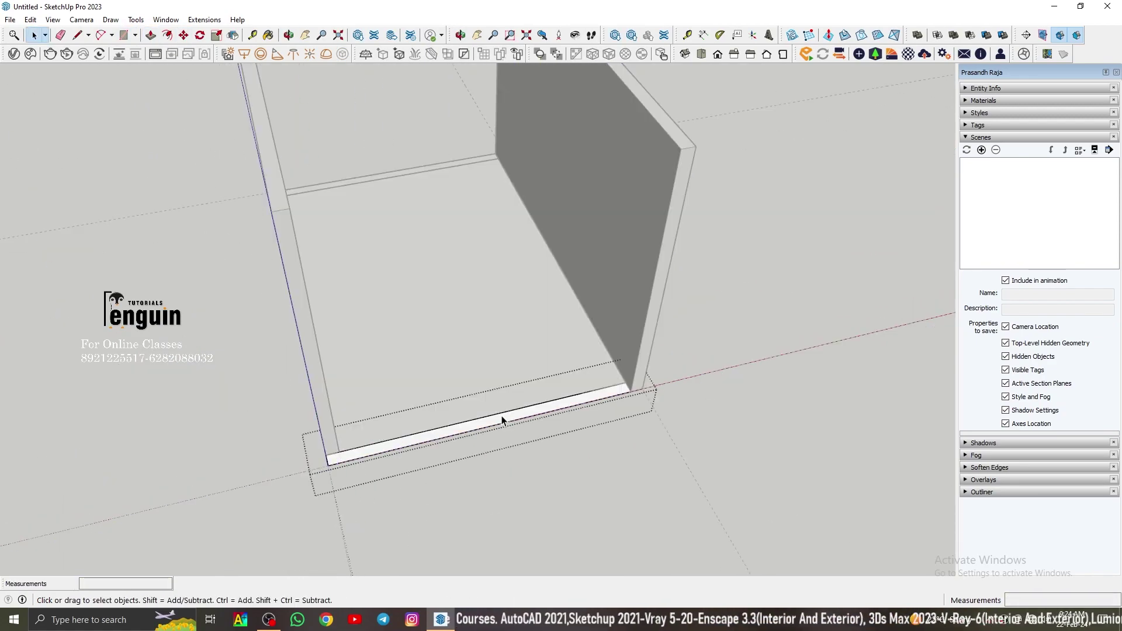
middle_click_drag(501, 421, 731, 374)
left_click(524, 394)
key("p")
left_click(443, 228)
left_click(443, 223)
Copy the floor slab 330 cm upward to form the room's ceiling.
key("space")
middle_click_drag(442, 223, 483, 326)
key("m")
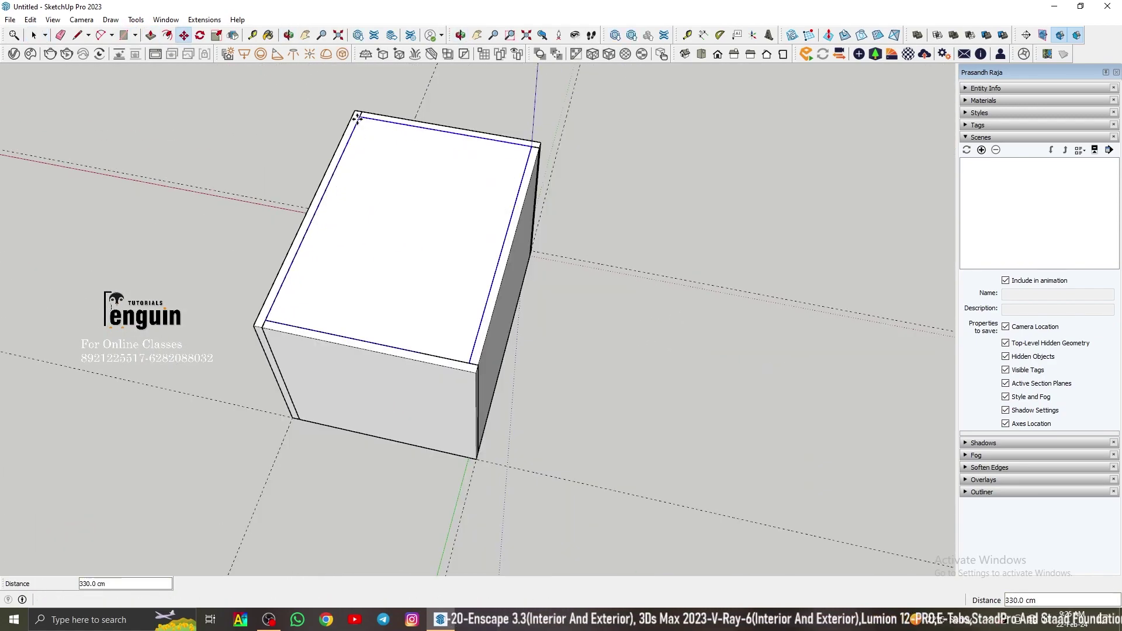
key("space")
Switch to the front standard view and delete all guides.
left_click(702, 54)
left_click(30, 20)
left_click(65, 133)
Position the camera inside the room with a field of view of 50 and an eye height of 120 cm.
key("o")
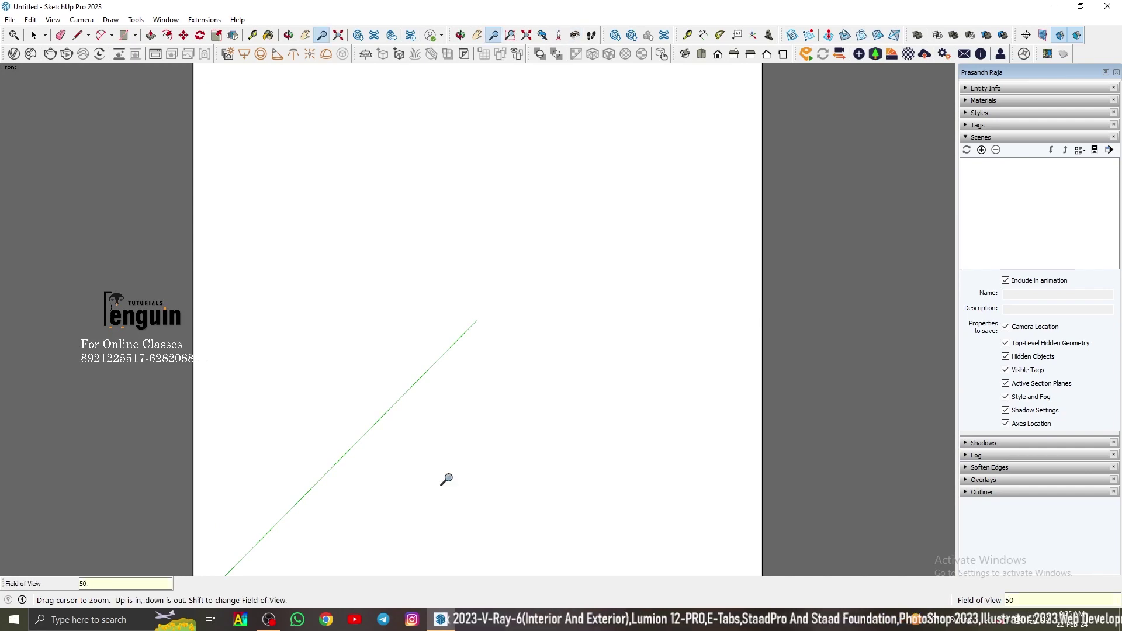
left_click_drag(446, 479, 446, 527)
key("space")
left_click_drag(410, 345, 409, 347)
right_click(409, 347)
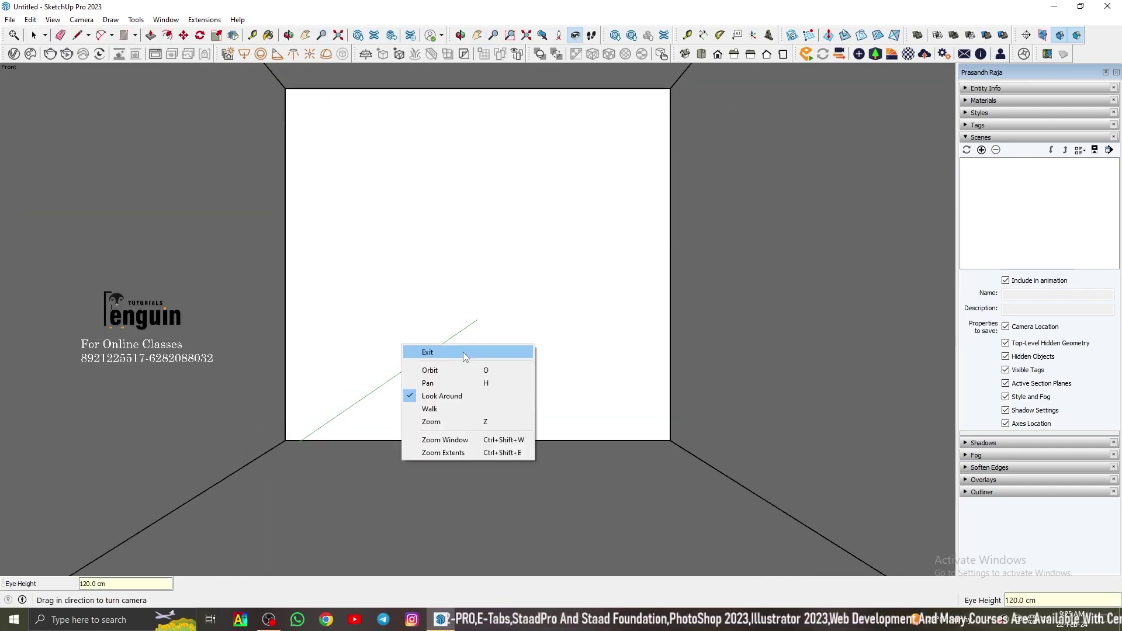
left_click(425, 352)
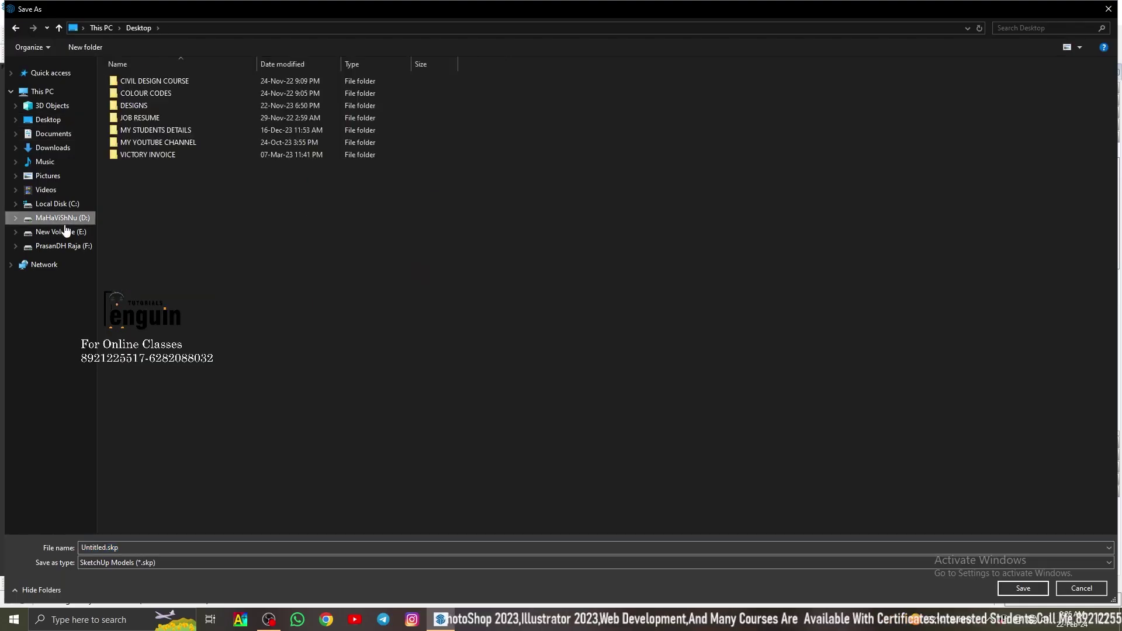
Save the model as LIVING FOR MY LOVABLE YOUTUBE STUDENTS in a new folder named 2024 FEBRUARY 22.
double_click(144, 214)
key("ctrl+shift+n")
type("2024 FEBRUARY 22")
key("Return")
key("Return")
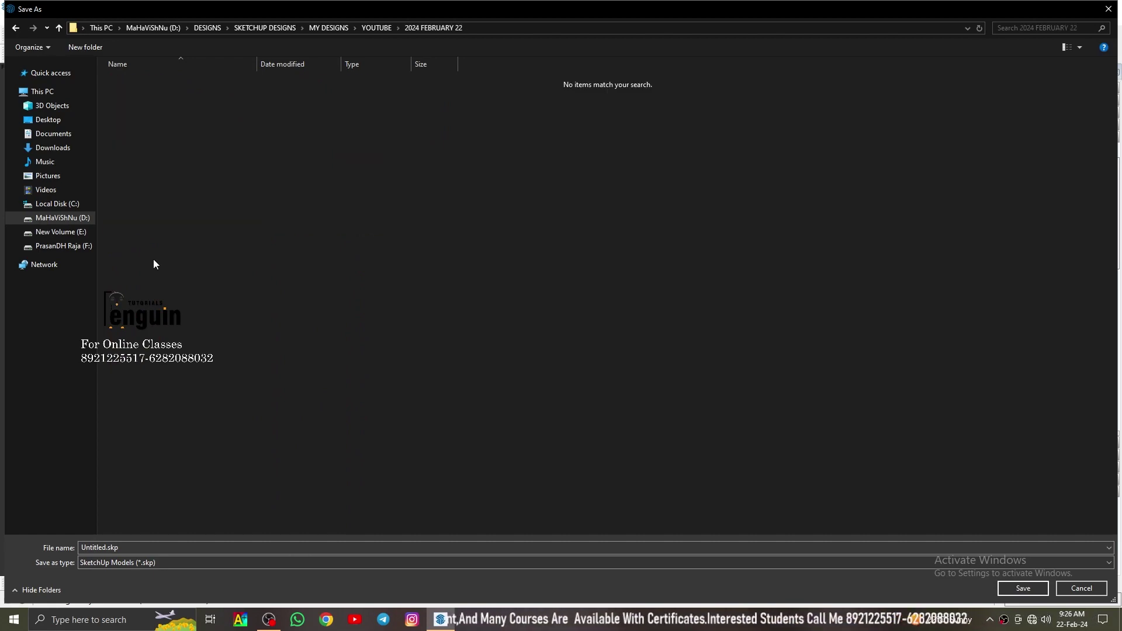
type("E STUDENTS")
key("Return")
Select the room parts spanning its width and scale them together by 1.31 along the red axis.
scroll(429, 303, "down", 5)
middle_click_drag(351, 292, 515, 351)
left_click(485, 334)
left_click(381, 453, "shift")
left_click(245, 432, "shift")
key("s")
left_click(460, 368)
left_click(540, 384)
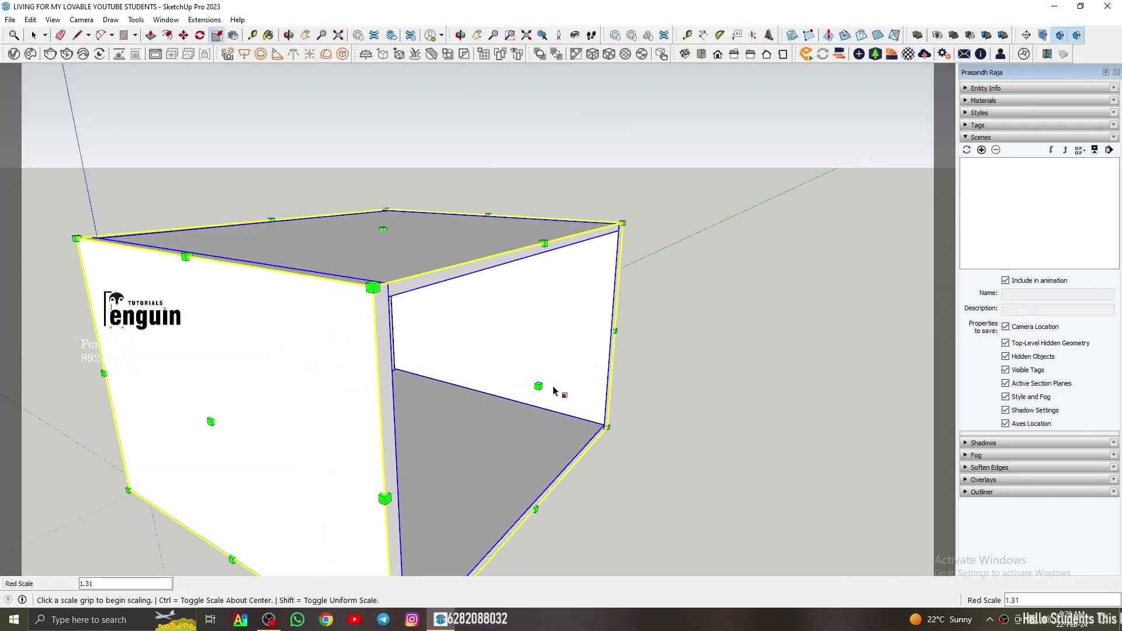
Move the side wall standing inside the enlarged room out to its open edge.
key("space")
left_click(202, 234)
left_click(445, 350)
key("m")
right_click(409, 252)
Set up a front interior view of the enlarged room and add it as a new scene.
left_click(702, 54)
left_click(559, 35)
left_click(486, 416)
right_click(486, 416)
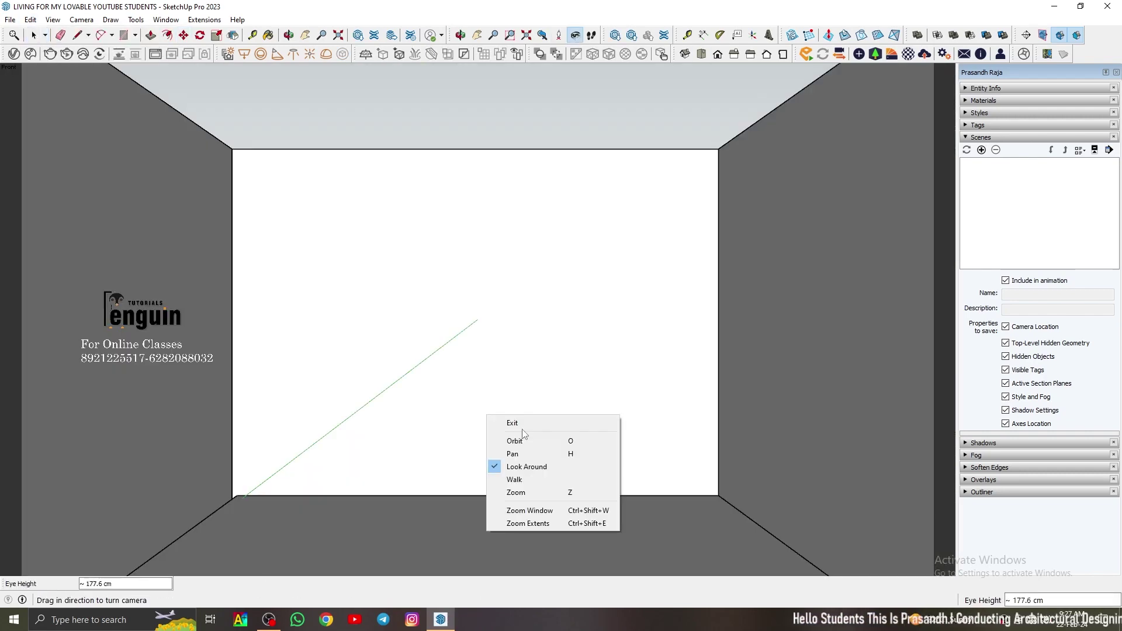
left_click(514, 423)
left_click(10, 20)
left_click(230, 219)
left_click(981, 150)
Set the camera's eye height to 110 cm and adjust the interior view with a value of 75.
left_click(575, 35)
type("110")
key("Return")
key("space")
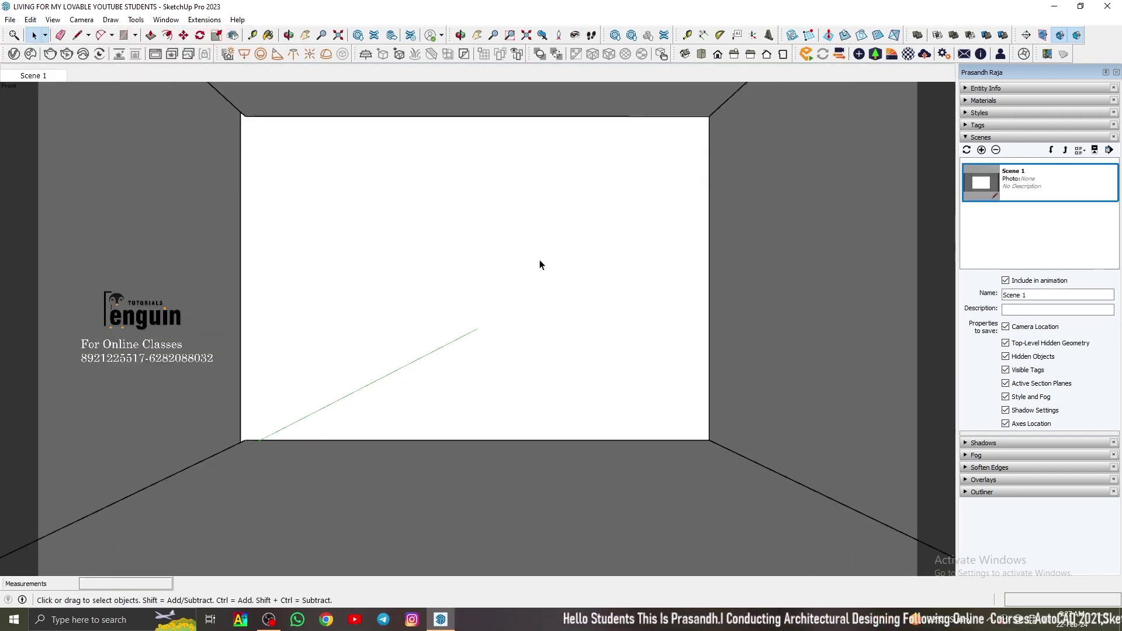
type("75")
key("Return")
Set the camera's eye height to 125 cm and update the scene with this view.
left_click(576, 35)
type("125")
key("Return")
key("space")
left_click(10, 20)
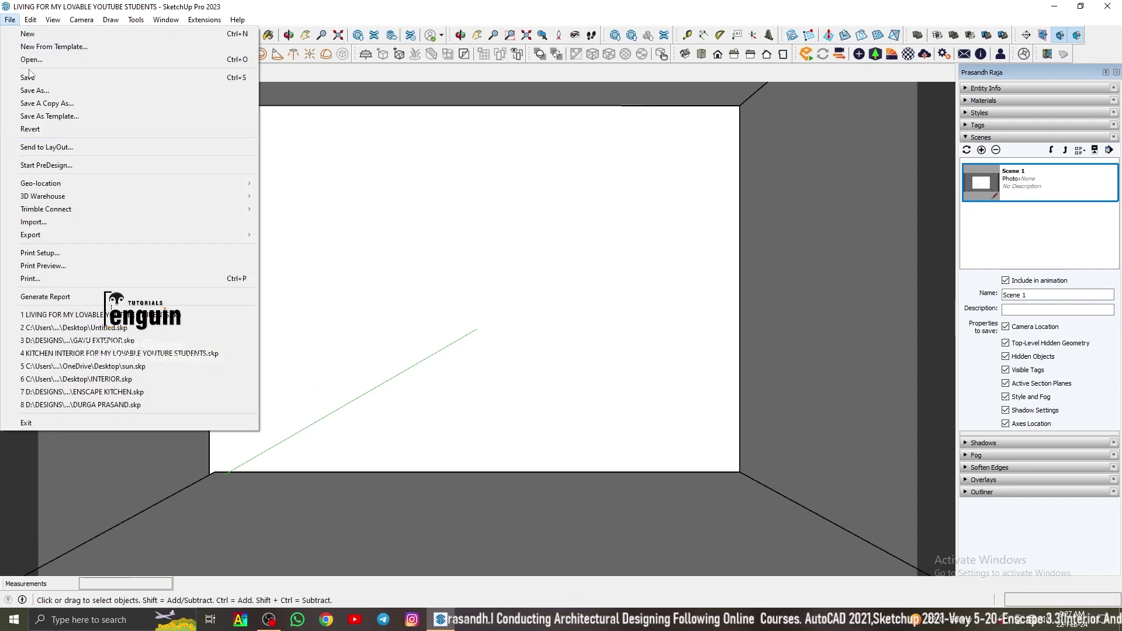
left_click(967, 150)
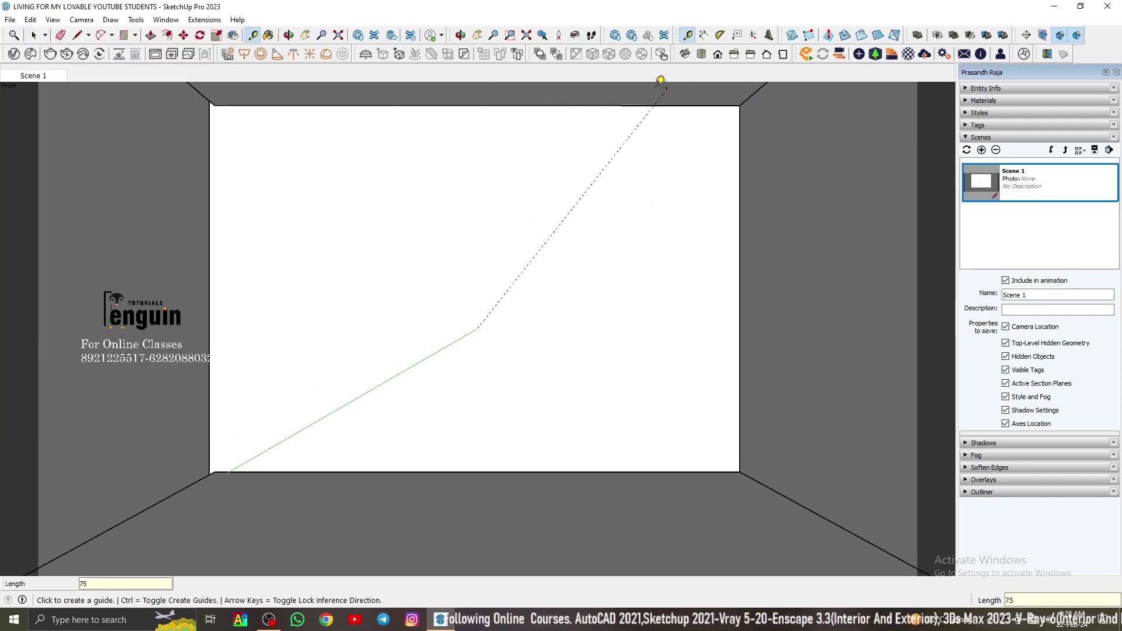
Place a guide at 75 cm and draw a 75 by 500 cm rectangle on the ceiling along the back wall.
key("Return")
key("space")
middle_click_drag(659, 86, 519, 212)
key("r")
left_click(70, 225)
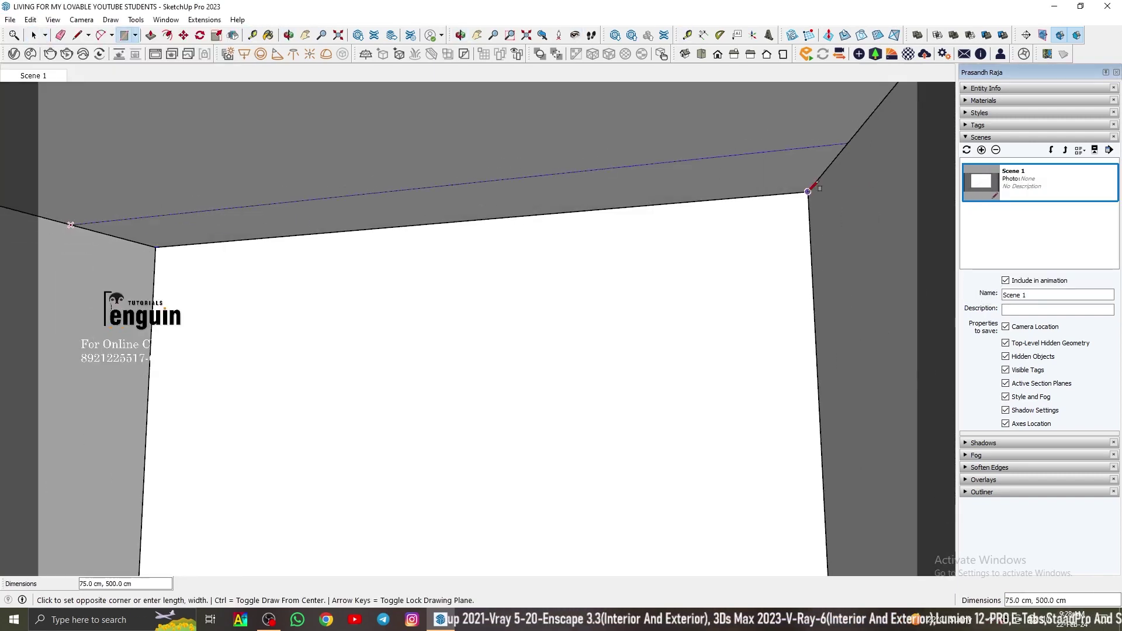
left_click(809, 192)
key("space")
Open and check the model info.
left_click(31, 20)
mouse_move(167, 20)
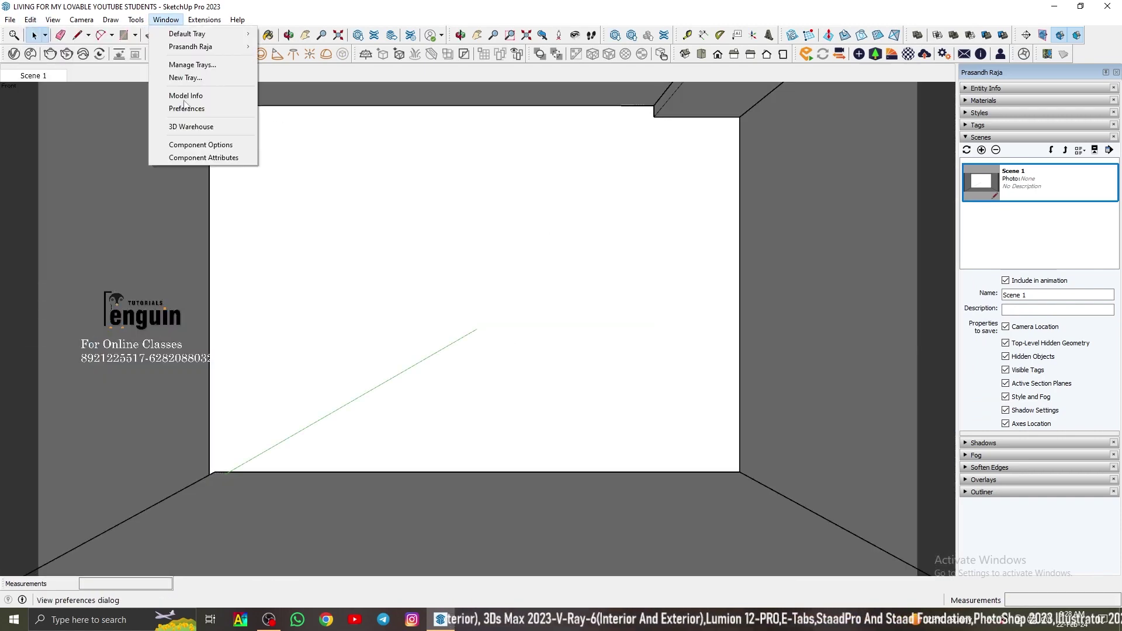
left_click(185, 95)
left_click(962, 192)
Draw a thin rectangle along the ceiling guide, from the side wall to the lowered ceiling strip.
key("t")
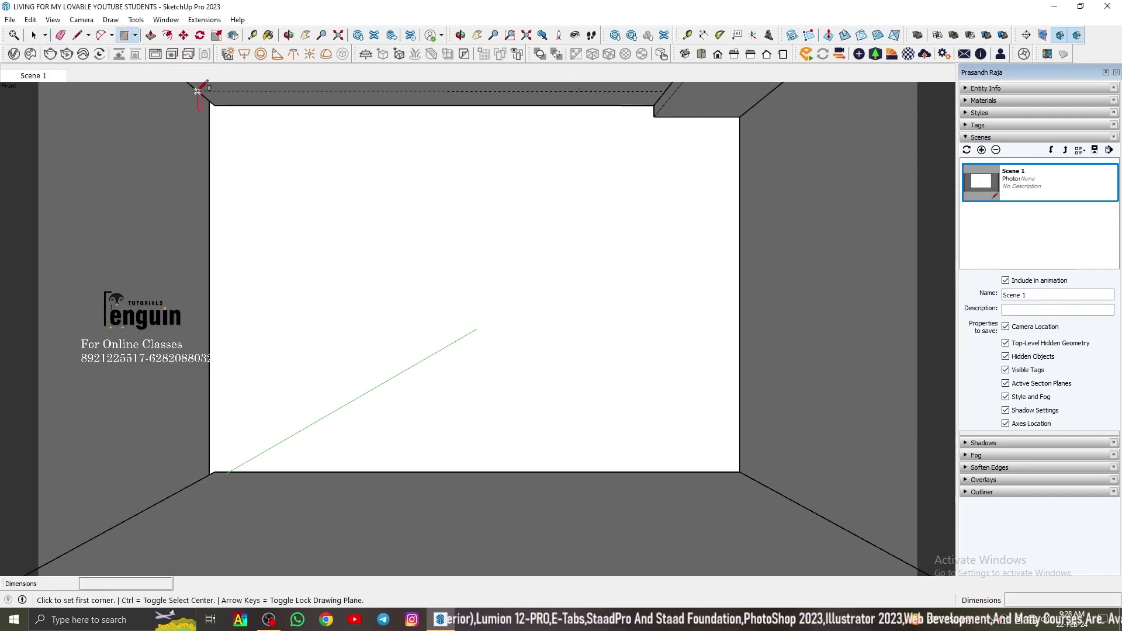
left_click(198, 91)
left_click(665, 104)
key("space")
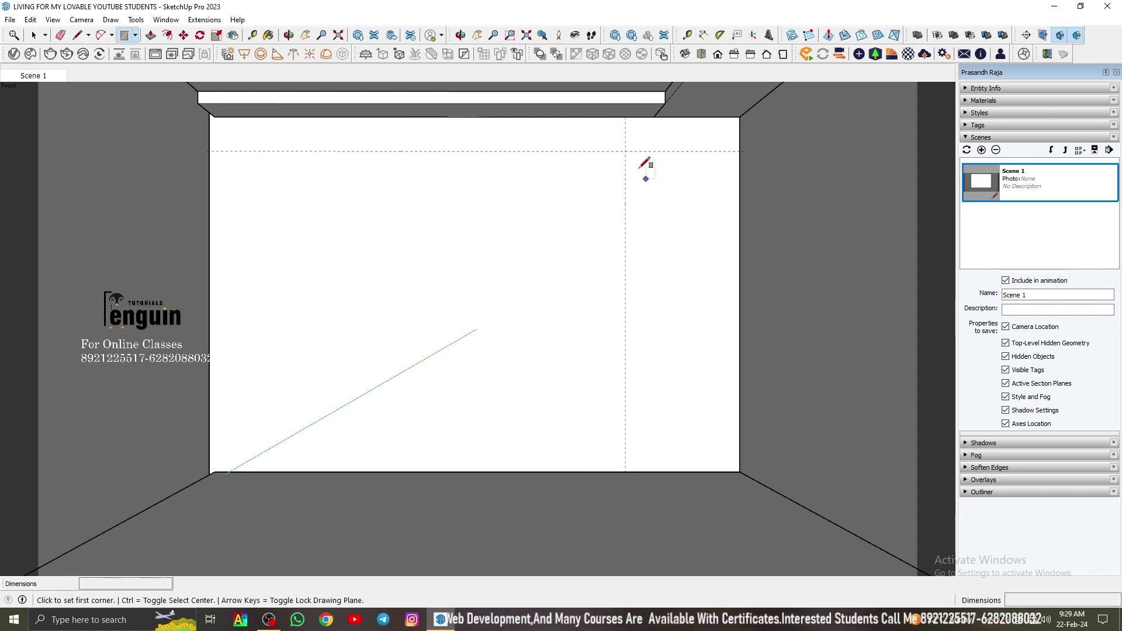
Draw a large rectangle on the back wall from the guide intersection to the lower far corner.
left_click(625, 151)
key("space")
scroll(215, 469, "up", 4)
middle_click_drag(215, 469, 279, 349)
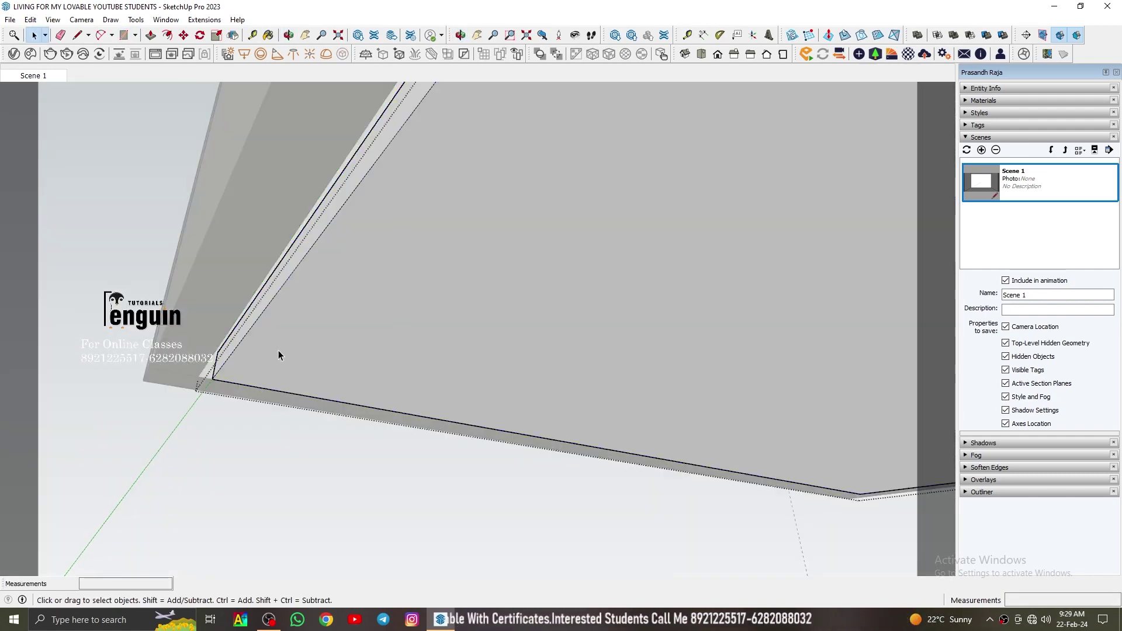
Push/pull the large back-wall rectangle outward into a raised panel.
left_click(33, 76)
key("p")
left_click(409, 293)
key("Return")
key("space")
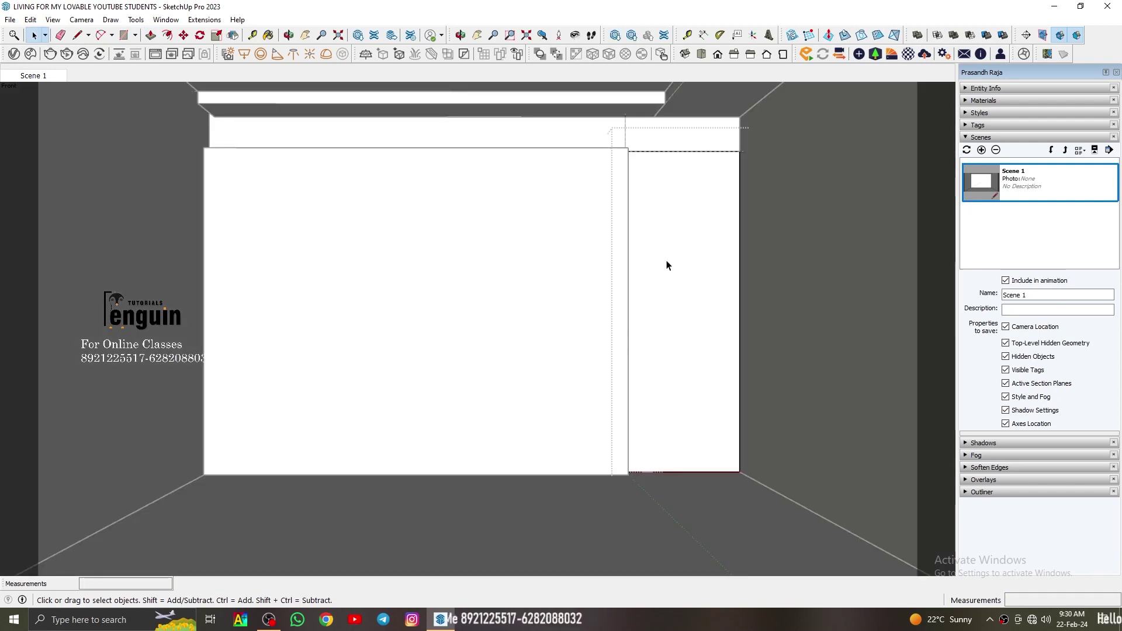
Push/pull the narrow rectangle beside the large panel outward from the back wall.
key("p")
left_click(669, 266)
key("space")
Extend the top face of the narrow panel up to the ceiling and return to the saved scene view.
middle_click_drag(731, 120, 752, 167)
double_click(752, 166)
key("p")
left_click(752, 167)
left_click(759, 103)
middle_click_drag(759, 103, 716, 243)
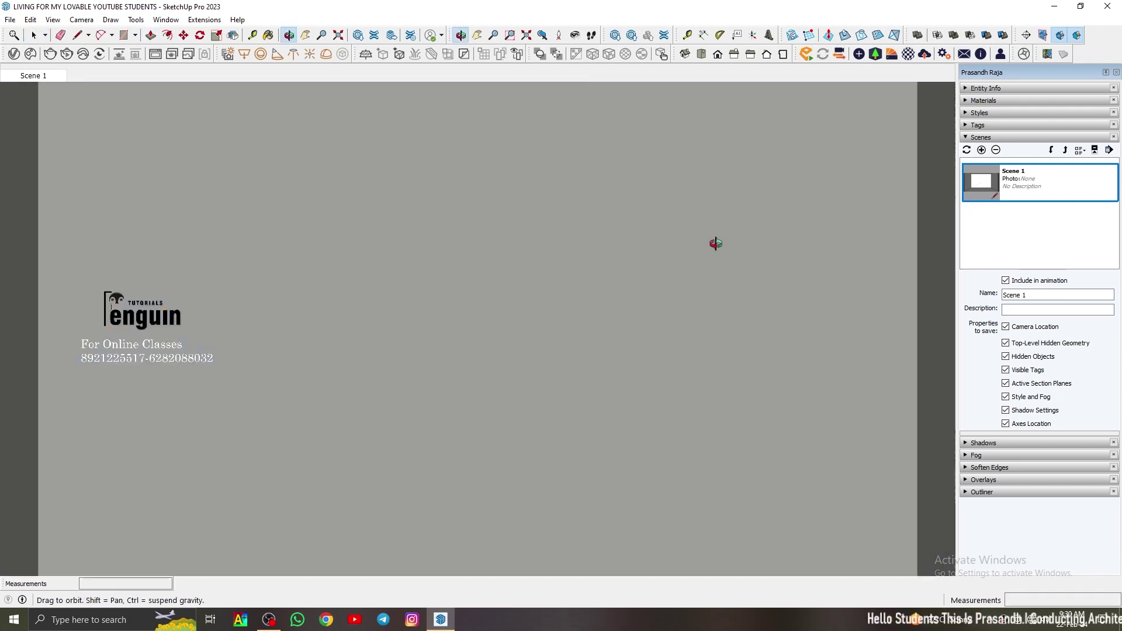
key("space")
left_click(33, 76)
Push the bottom face of the narrow panel 45 cm up from the floor.
left_click(686, 248)
scroll(685, 432, "up", 3)
middle_click_drag(685, 433, 672, 456)
double_click(673, 456)
key("p")
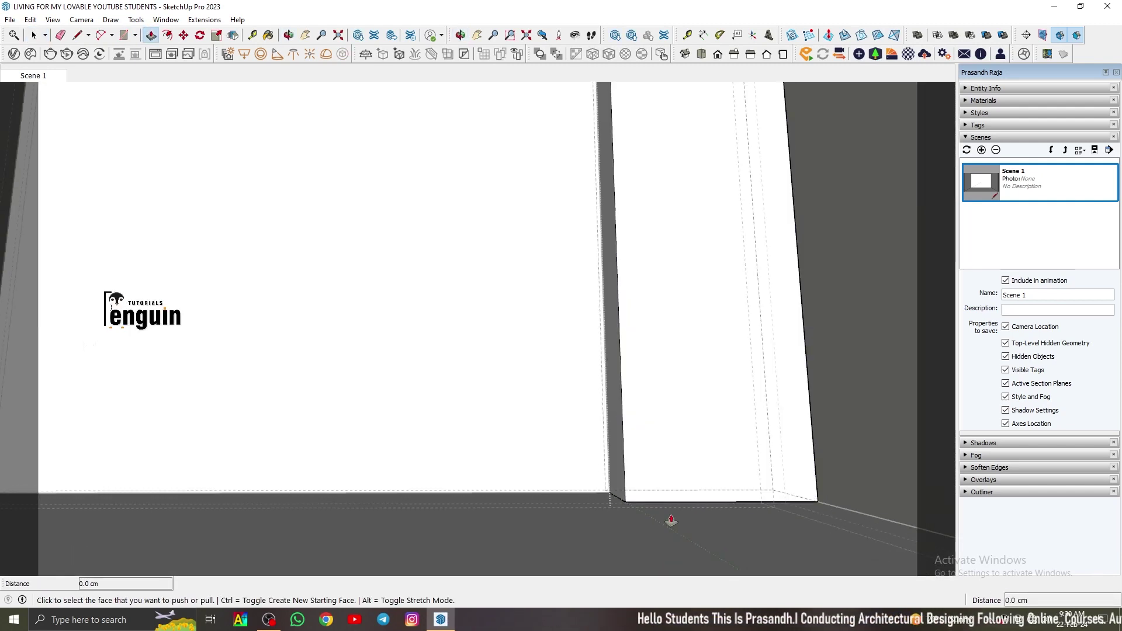
middle_click_drag(668, 520, 668, 316)
left_click(669, 327)
middle_click_drag(668, 327, 670, 403)
left_click(44, 75)
type("45")
key("Return")
key("space")
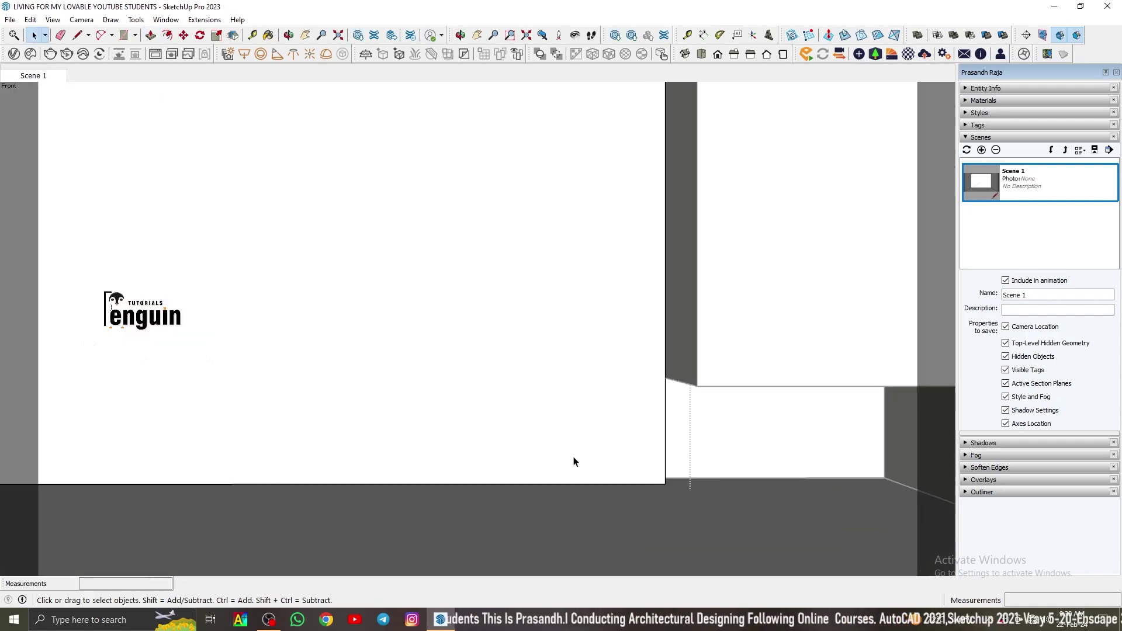
Raise the bottom face of the large panel to match the narrow panel's lower edge.
key("p")
key("space")
left_click(44, 77)
Draw a rectangle across the back wall in the gap beneath both panels for a low cabinet.
key("r")
left_click(216, 475)
left_click(44, 80)
key("space")
Push/pull the rectangle beneath the panels outward from the wall to form the low cabinet.
double_click(561, 423)
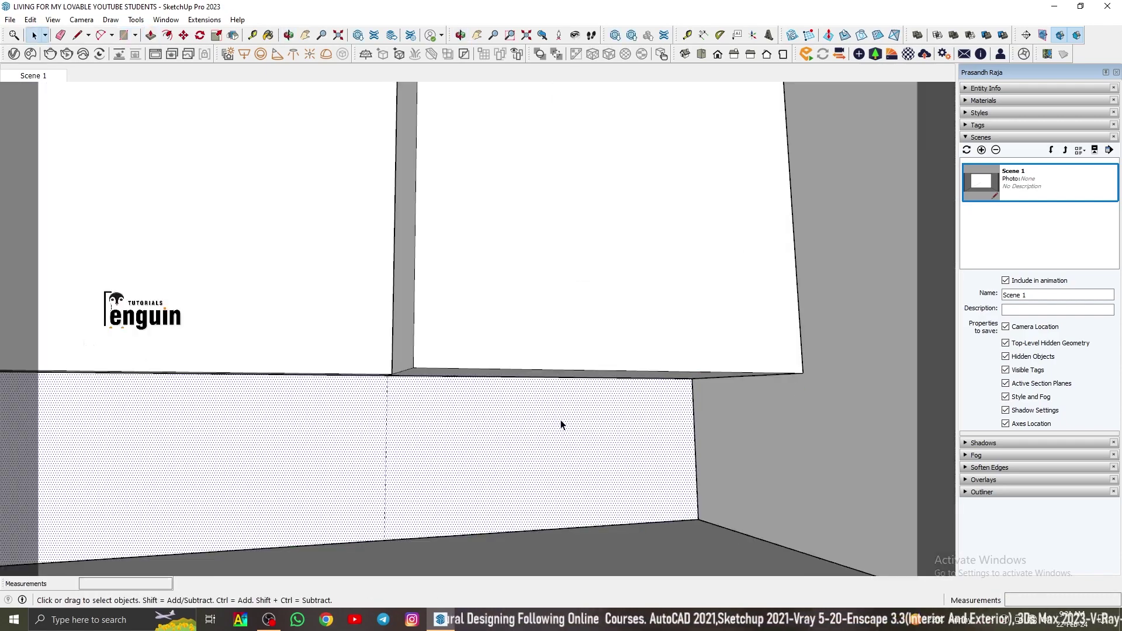
key("p")
left_click(33, 76)
Push/pull the low cabinet's left end along the back wall to leave a gap beside the side wall.
double_click(314, 469)
key("p")
middle_click_drag(216, 453, 403, 475)
left_click(404, 474)
left_click(33, 77)
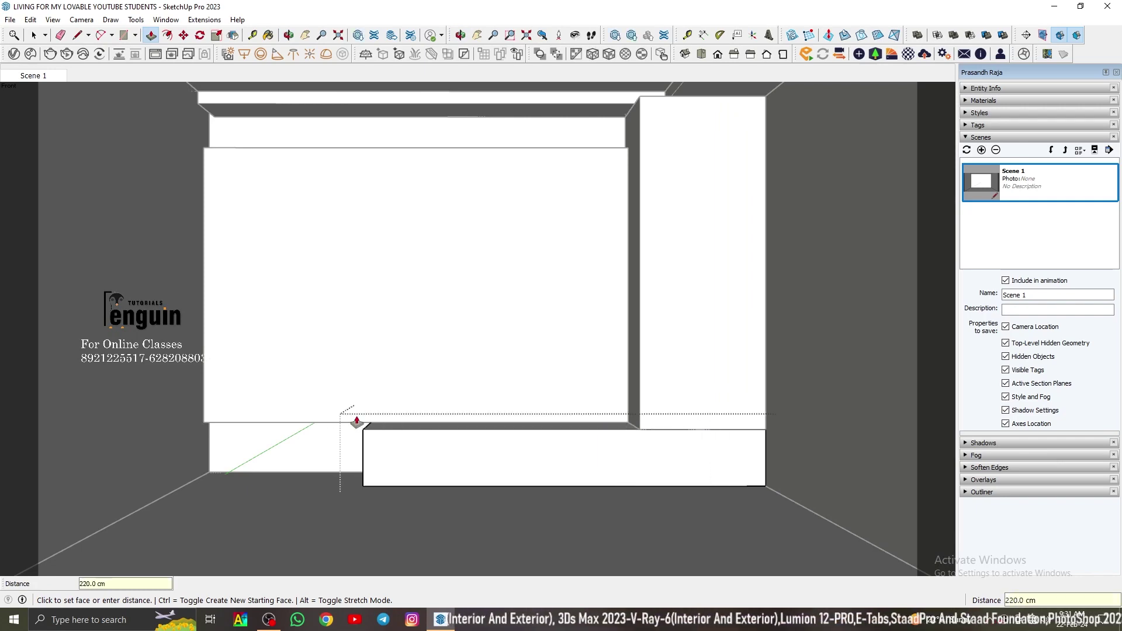
key("space")
middle_click_drag(357, 444, 403, 468)
double_click(398, 468)
key("p")
left_click(310, 479)
key("Return")
left_click(33, 76)
Draw a rectangle on the large panel from the cabinet's upper end corner to the panel's far upper corner.
key("space")
middle_click_drag(291, 374, 434, 395)
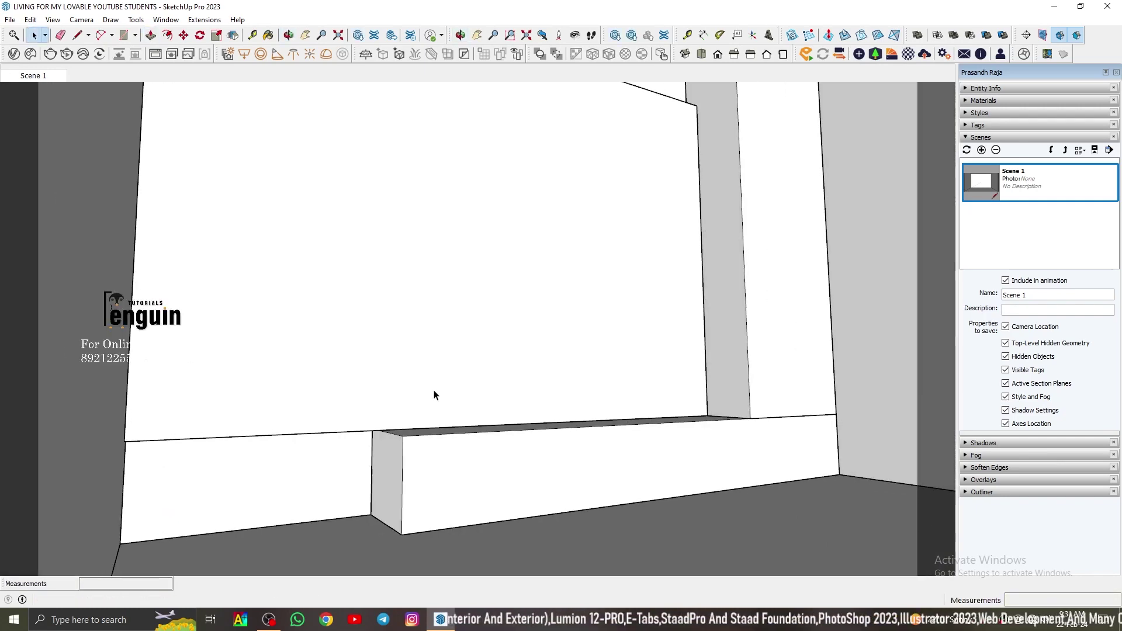
key("r")
left_click(373, 431)
left_click(33, 76)
left_click(187, 148)
Push/pull the rectangle outward from the large panel to form a tall side column.
key("space")
middle_click_drag(234, 351, 280, 383)
key("p")
left_click(281, 384)
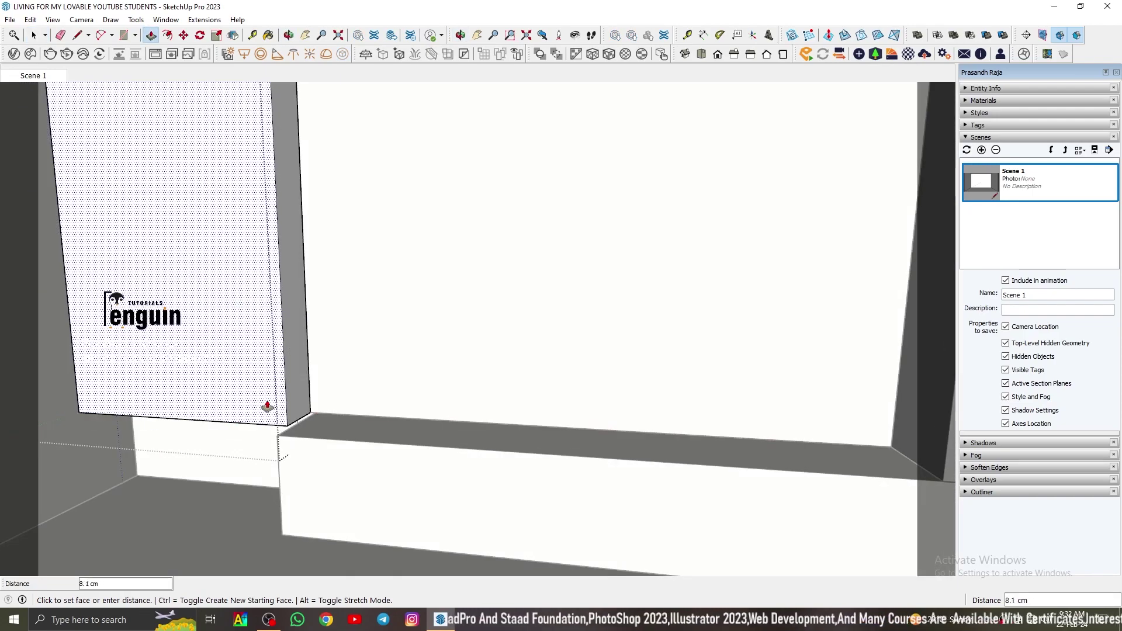
left_click(268, 406)
left_click(34, 76)
Add a thin grouped panel over the full front of the tall side column.
key("space")
key("r")
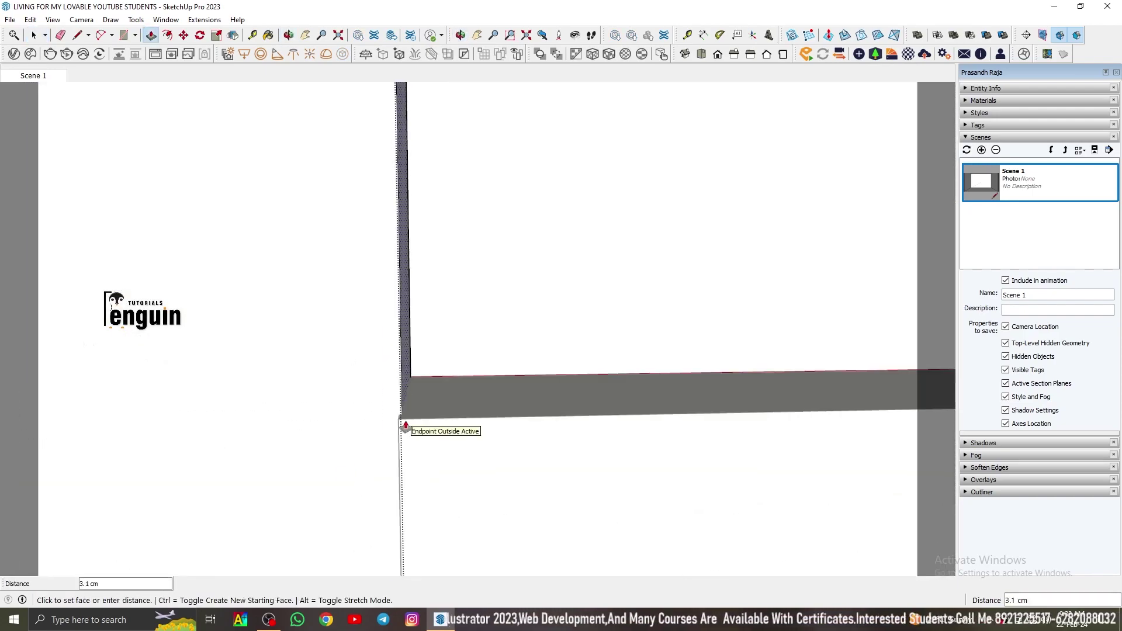
left_click(185, 136)
key("space")
right_click(300, 394)
left_click(336, 496)
key("p")
key("space")
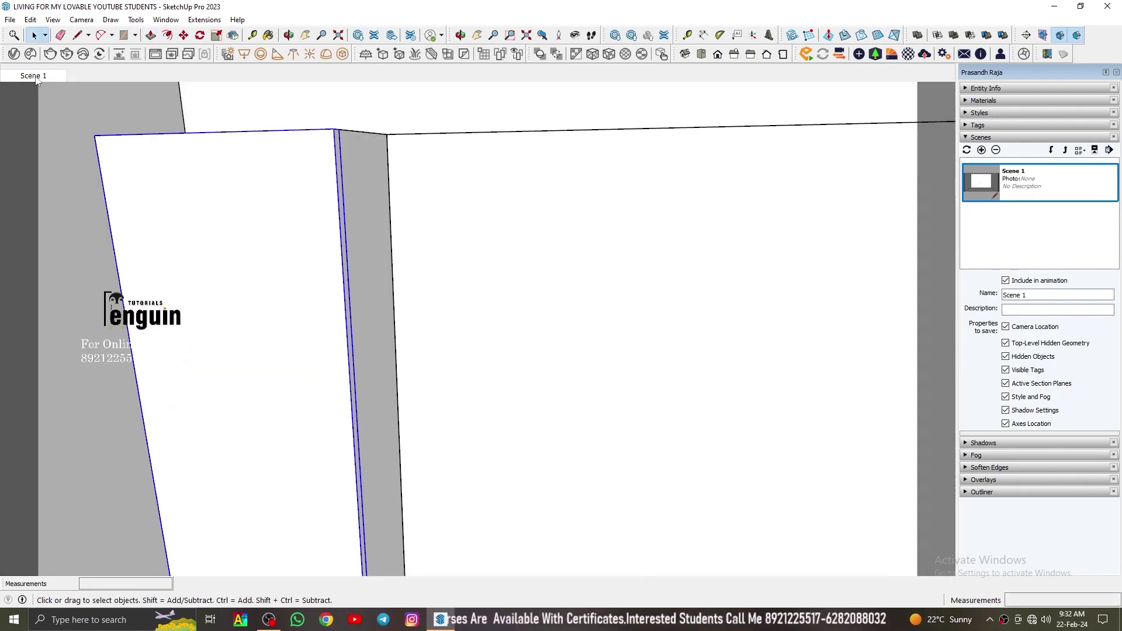
Draw a circle on the floor in front of the low cabinet and edit its entity properties.
left_click(34, 76)
left_click(328, 250)
left_click(145, 77)
left_click(427, 550)
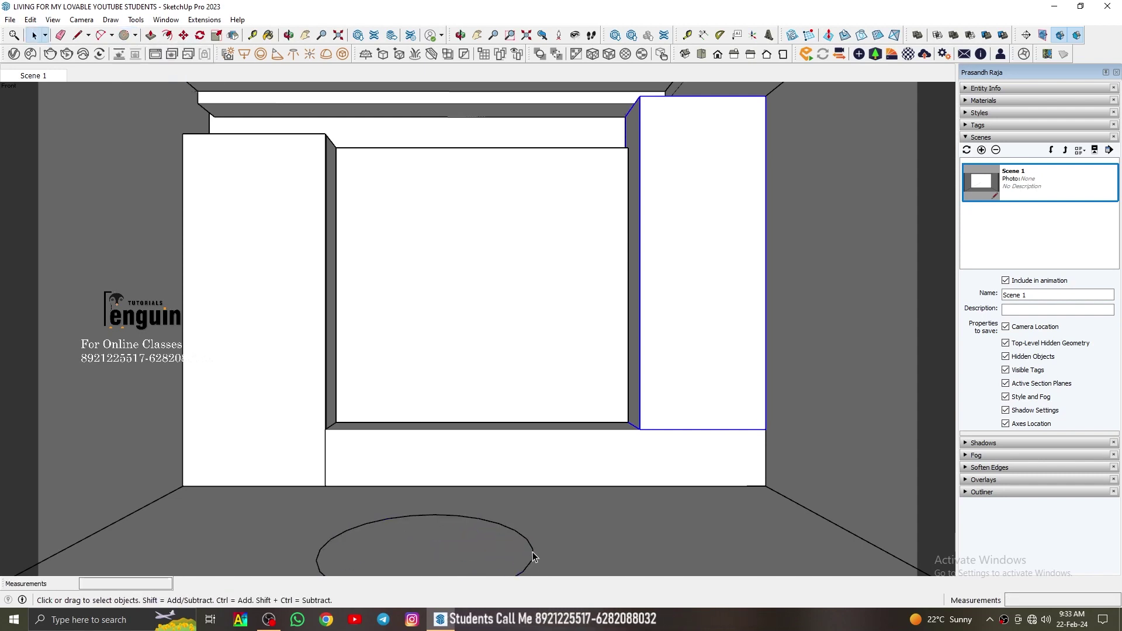
left_click(533, 557)
double_click(1082, 135)
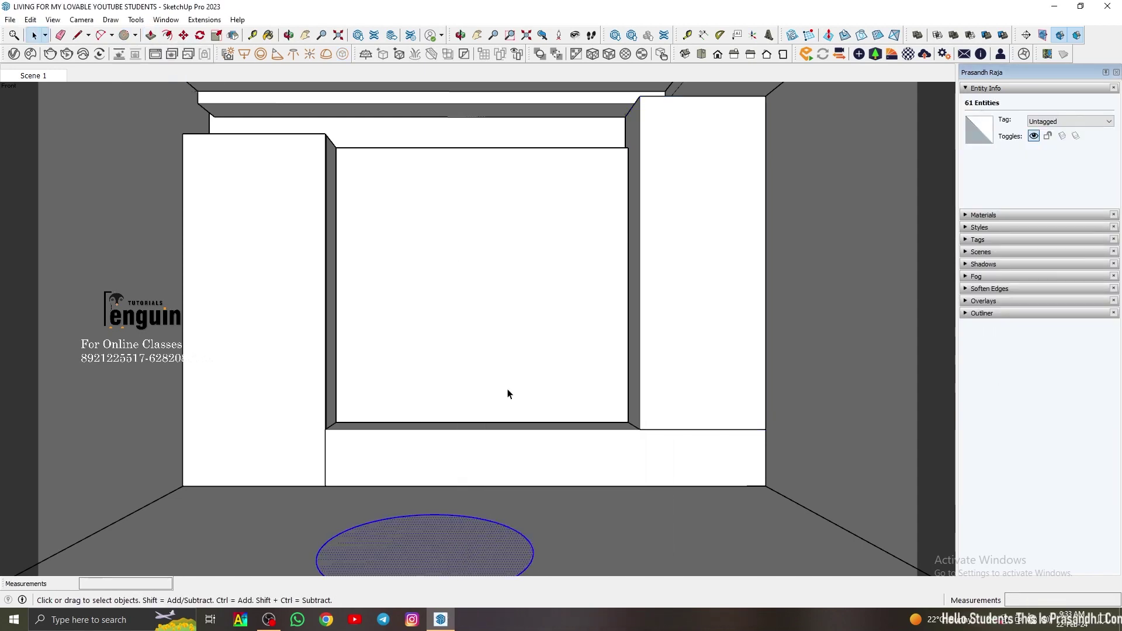
Push/pull the floor circle upward into a low cylinder.
key("p")
left_click(462, 549)
left_click(465, 511)
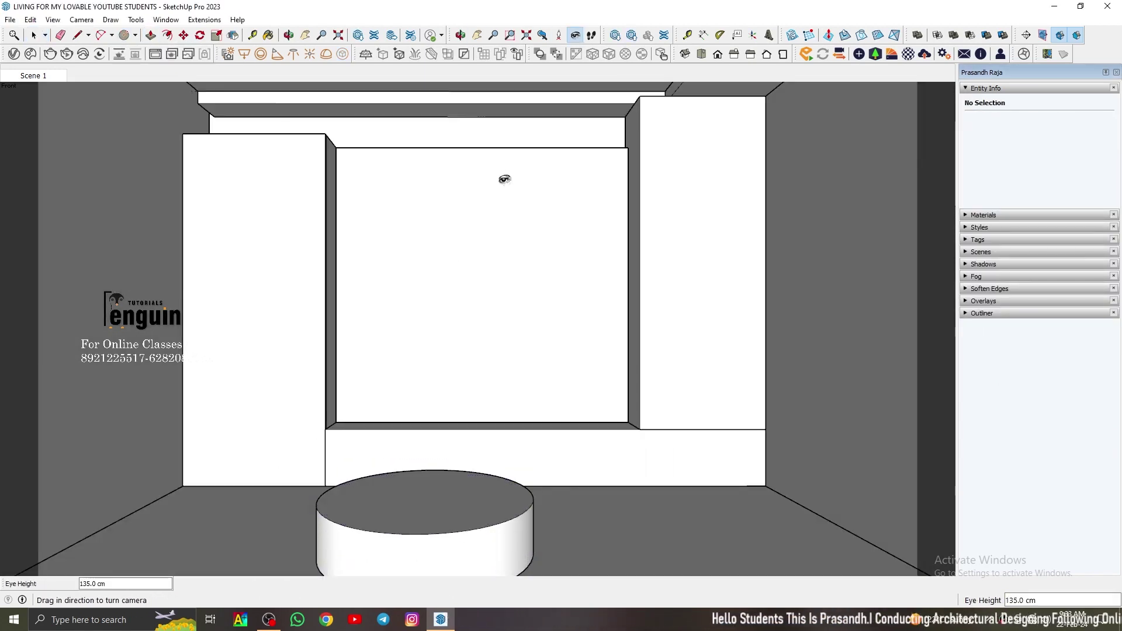
Set the camera's field of view to 80 degrees and update Scene 1 with the new view.
type("z70")
key("Return")
type("80")
key("Return")
left_click(34, 36)
left_click(986, 89)
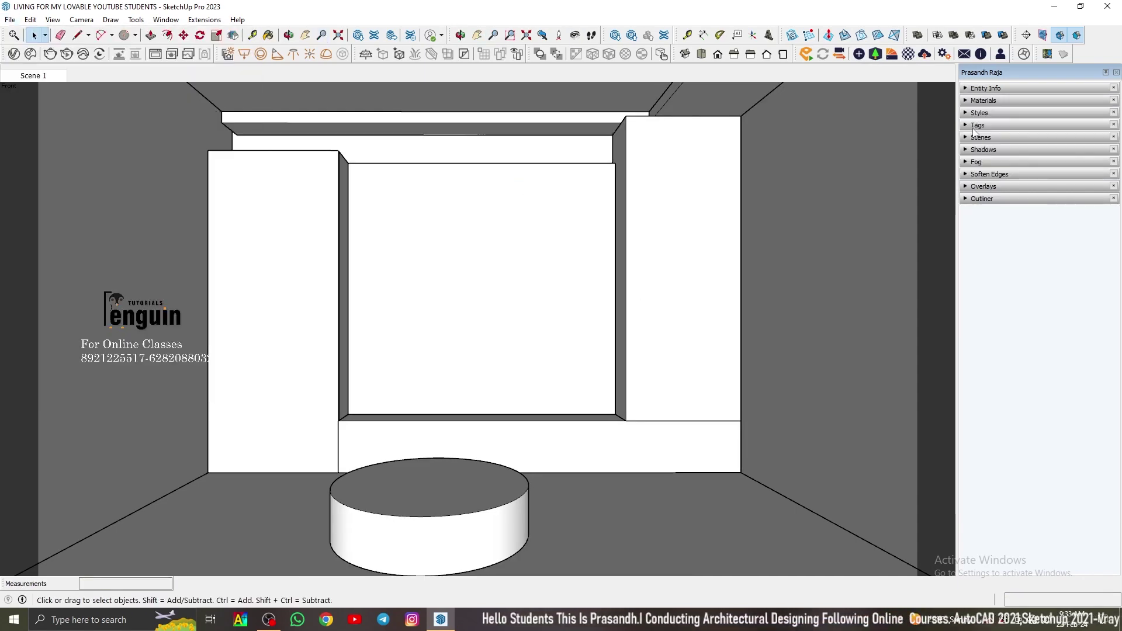
left_click(981, 137)
Group the cylinder and move it a short distance along the floor toward the narrow panel's side.
triple_click(460, 490)
key("ctrl+g")
key("m")
left_click(540, 524)
left_click(578, 526)
key("space")
Place Tape Measure guides across the floor beside the cylinder to position a second table.
middle_click_drag(450, 515, 499, 529)
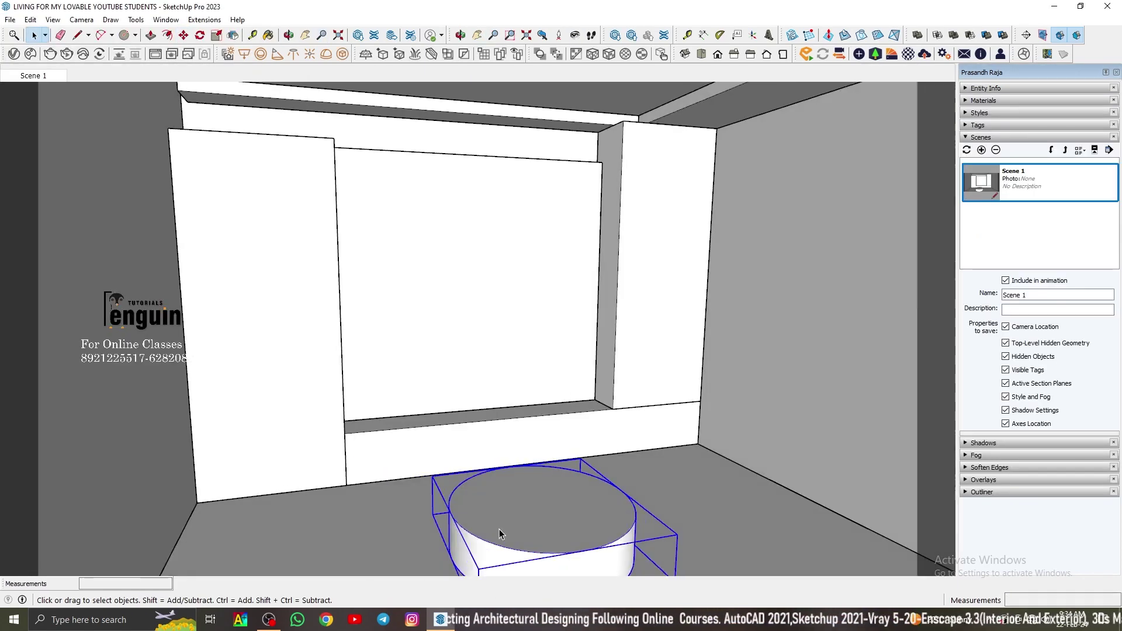
left_click(575, 36)
left_click_drag(494, 331, 409, 311)
middle_click_drag(408, 311, 483, 388)
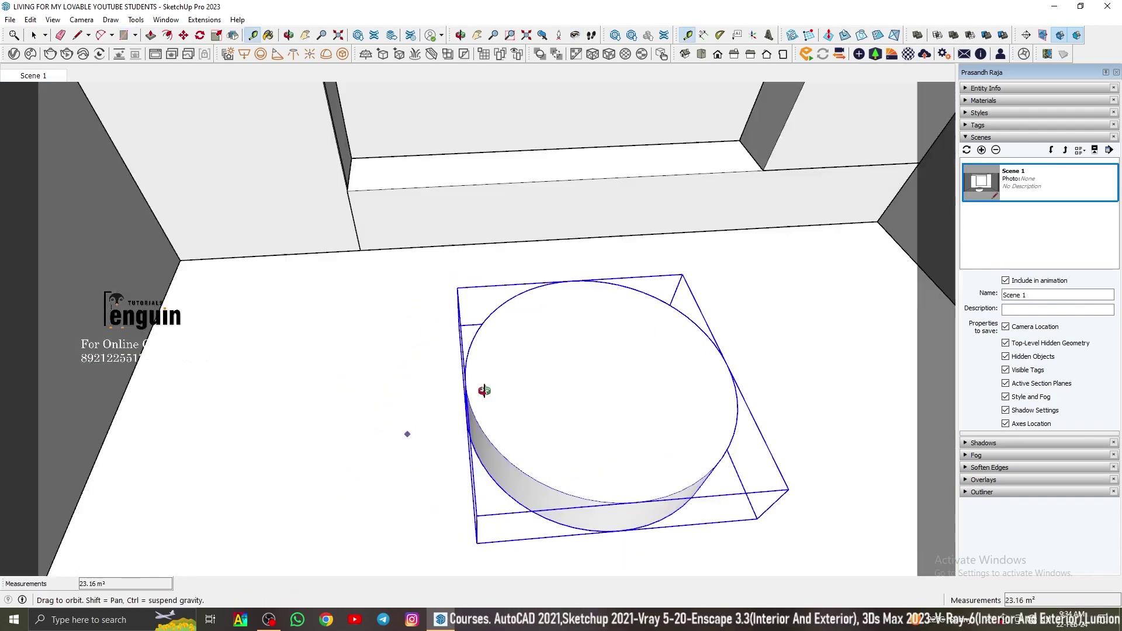
key("t")
left_click(487, 422)
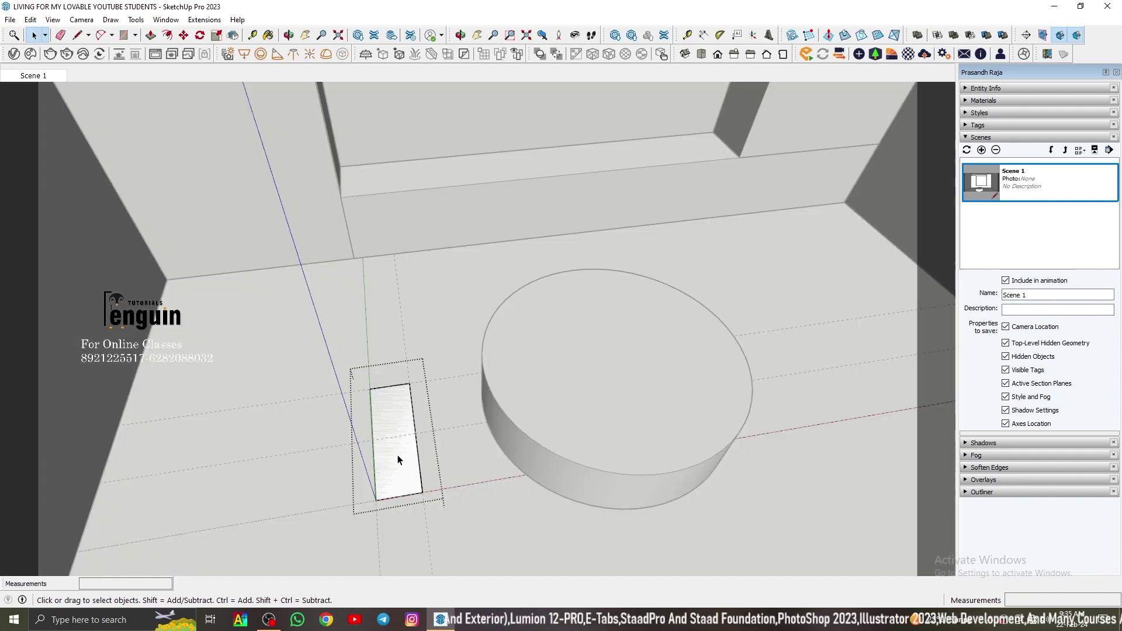
Raise the grouped floor rectangle beside the cylinder into a block and outline an inset rectangle on its top.
key("Escape")
double_click(388, 459)
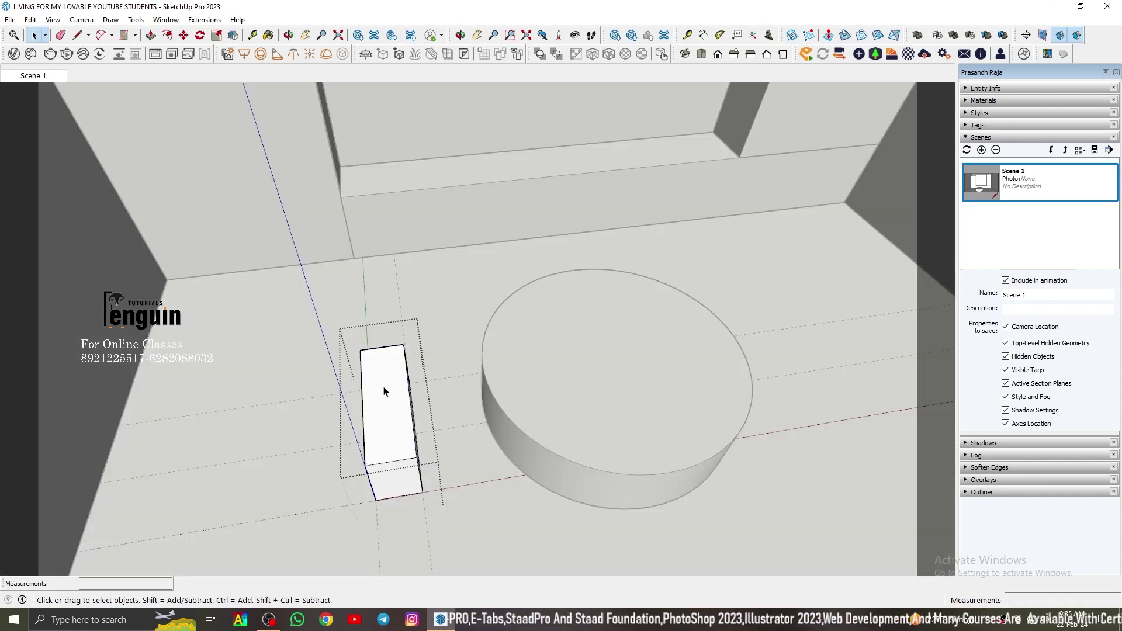
key("Escape")
double_click(389, 385)
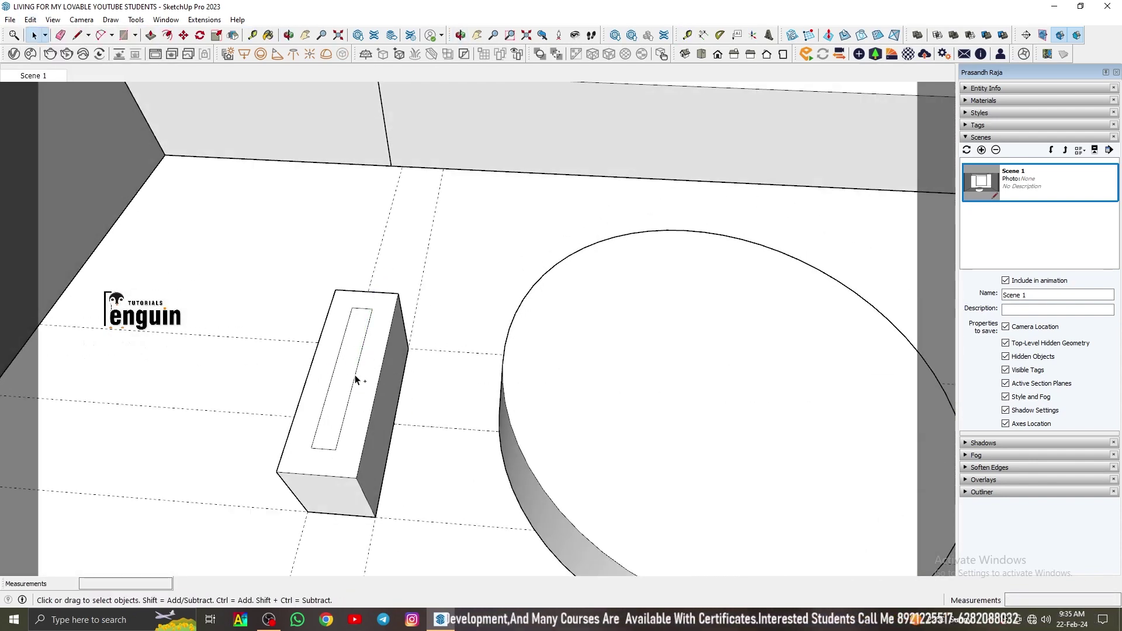
Undo the inset outline and push the block's top face down slightly.
key("ctrl+z")
key("ctrl+z")
key("p")
left_click(358, 374)
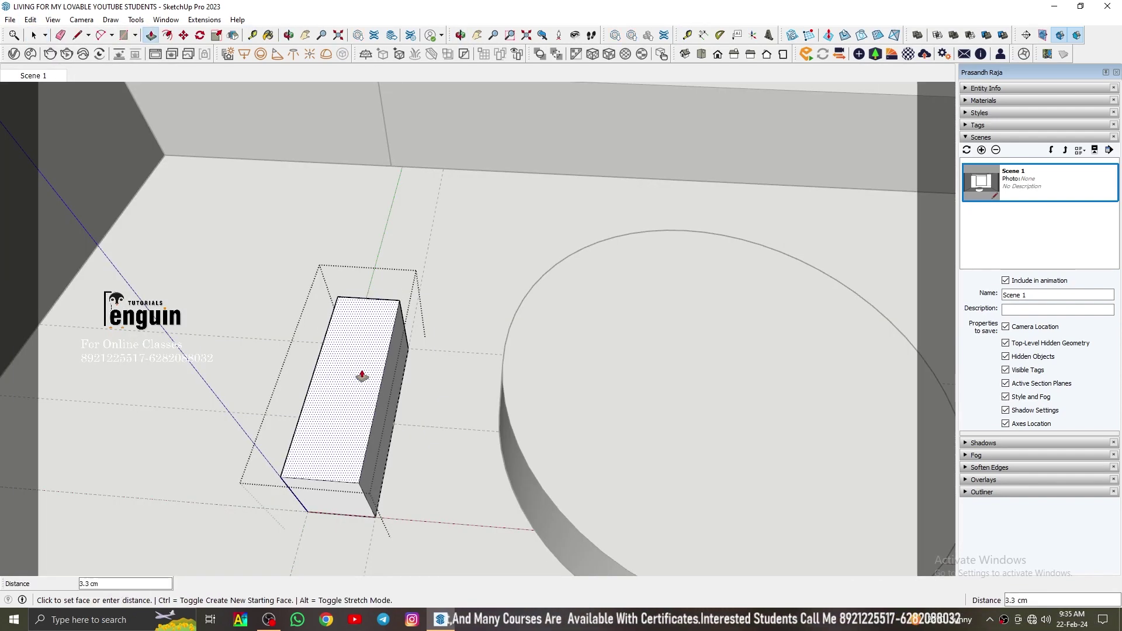
left_click(363, 309)
Raise an inset rectangle on top of the block with Push/Pull.
key("space")
double_click(353, 376)
key("p")
left_click(353, 375)
Extend a slab above the block into a wide flat tabletop with Push/Pull and place a guide across it.
key("r")
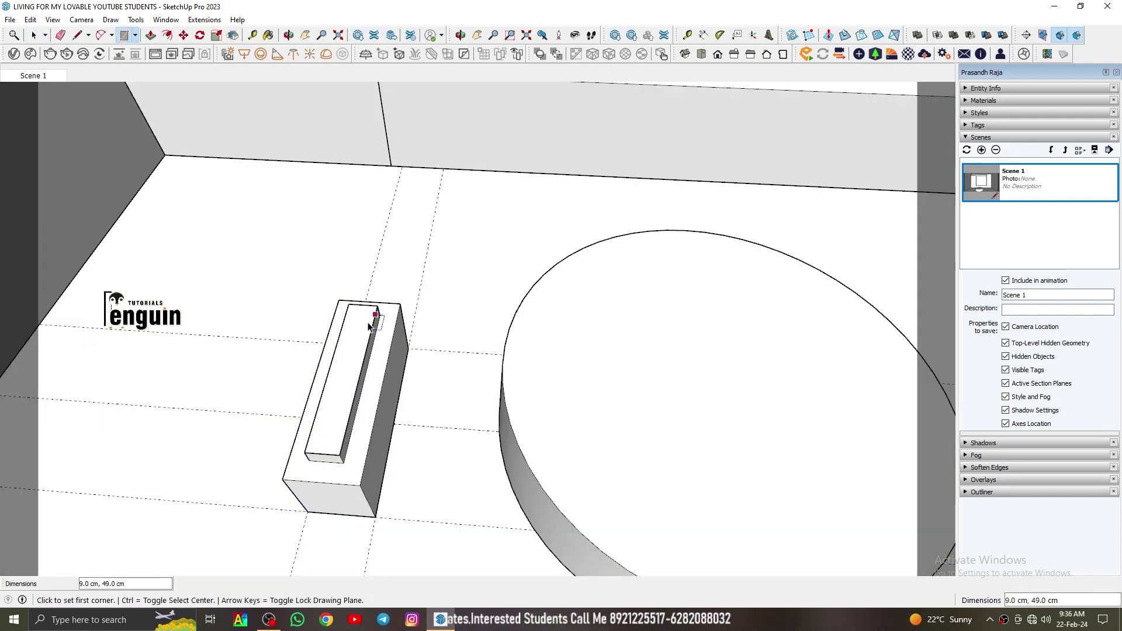
key("p")
left_click(342, 401)
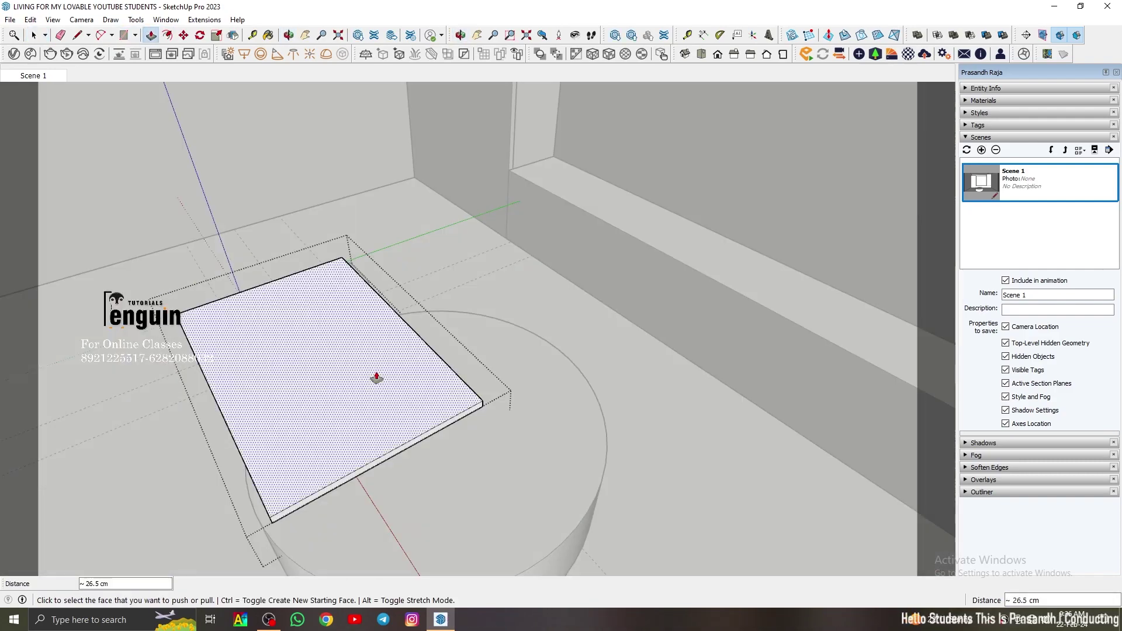
left_click(376, 375)
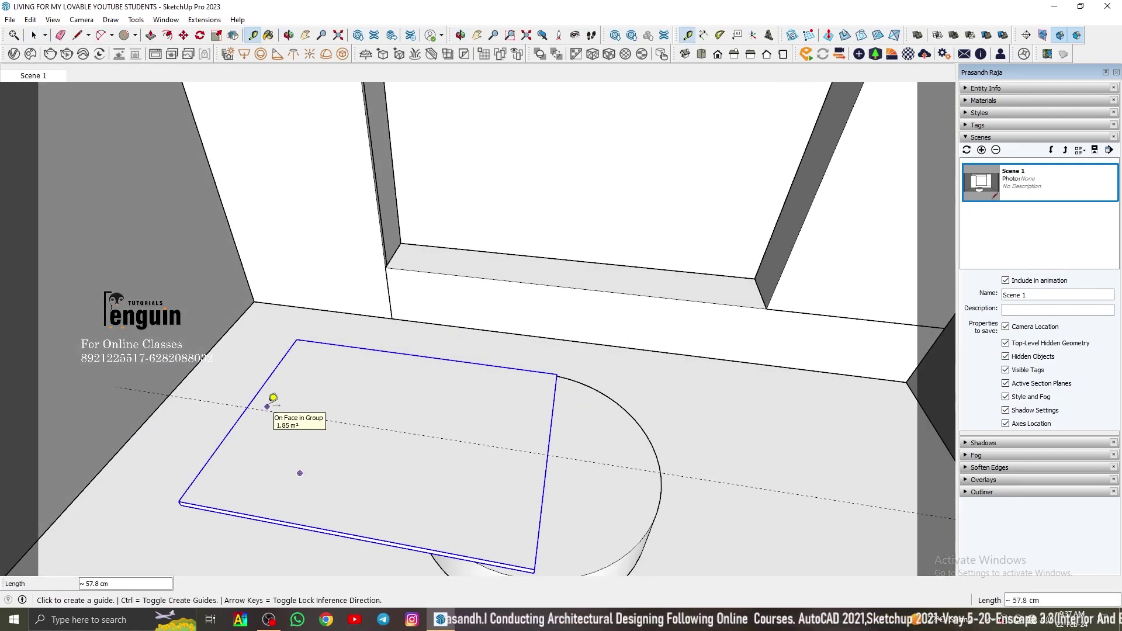
left_click(464, 442)
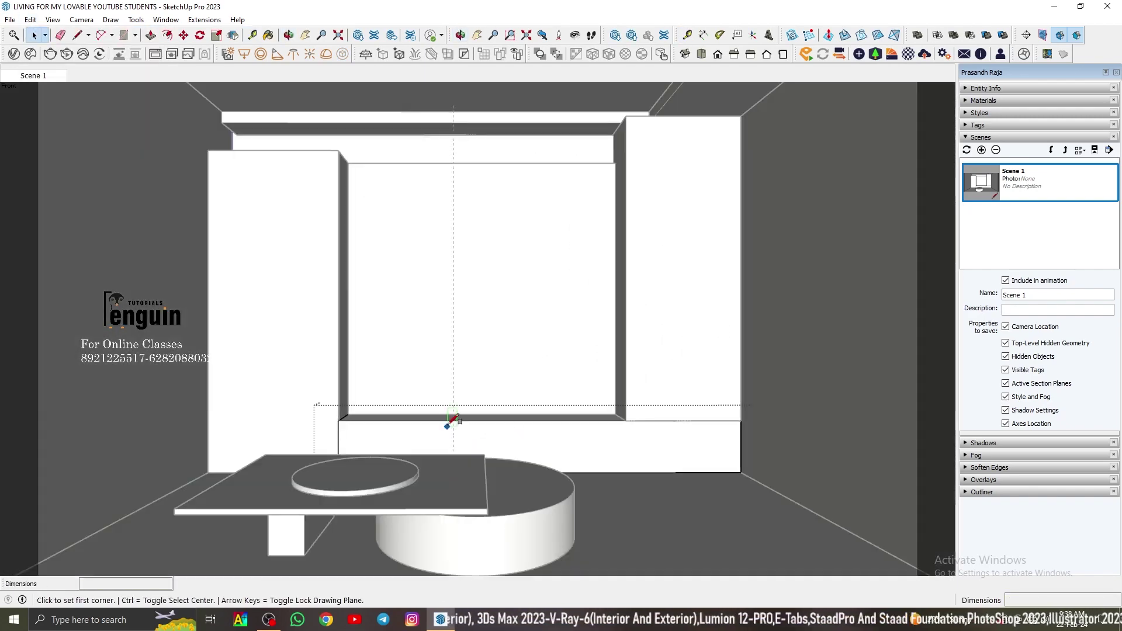
Offset the cabinet front's wide section 7.5 cm inward and draw a vertical dividing line at its midpoint.
left_click(686, 456)
type("7.5")
key("Return")
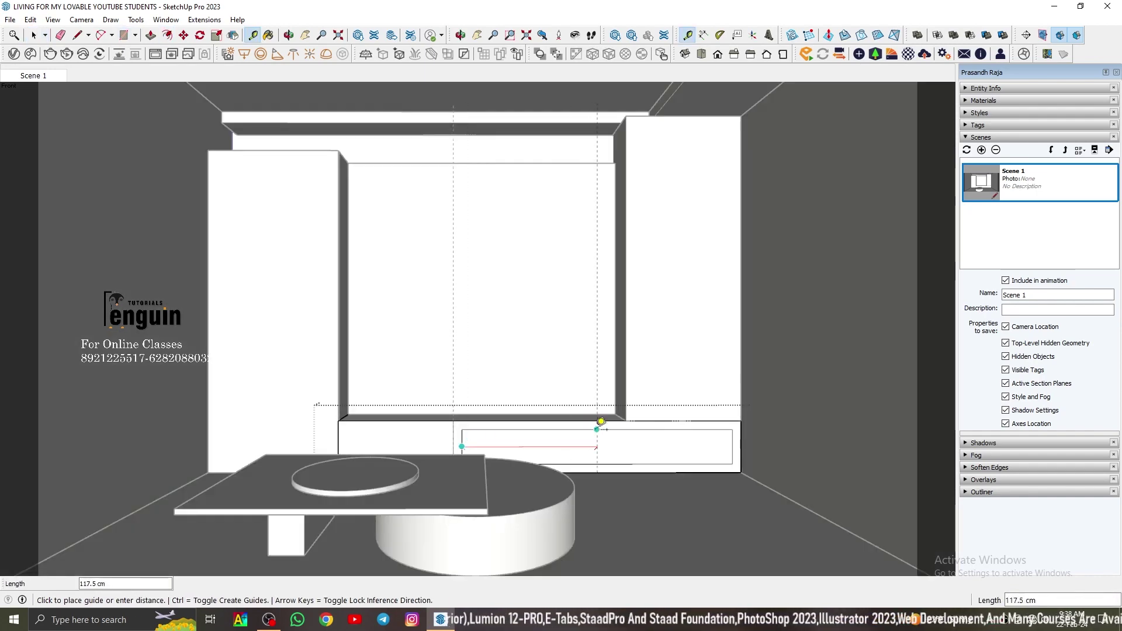
key("space")
scroll(585, 453, "up", 3)
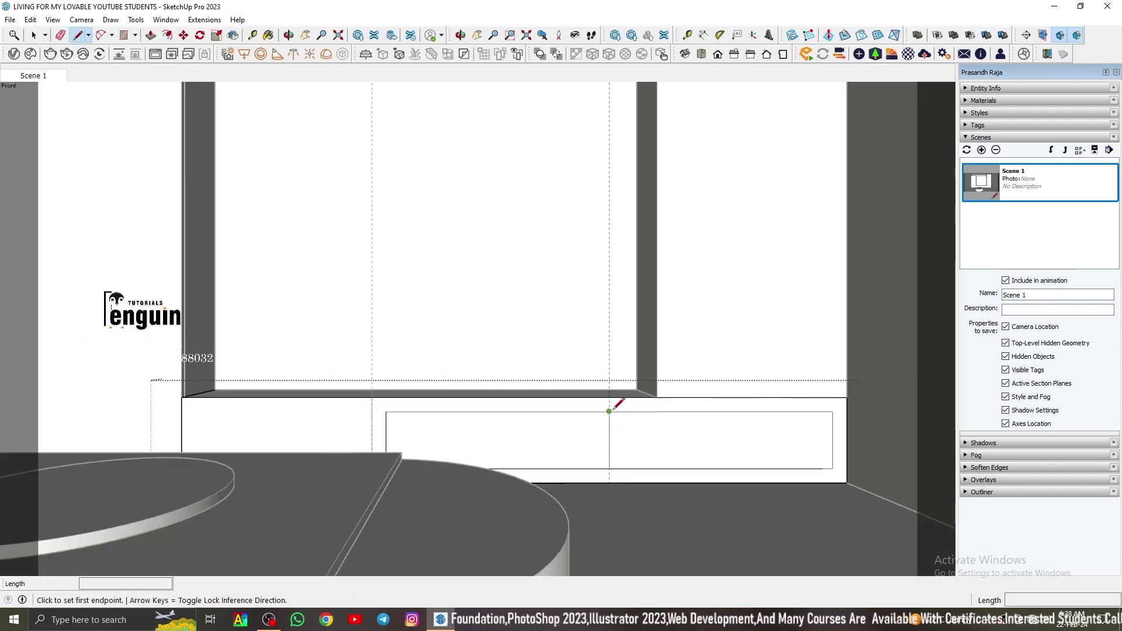
Erase the inset outline from the low cabinet's front, keeping the vertical dividing line.
middle_click_drag(649, 455, 665, 468)
double_click(589, 467)
key("e")
left_click(430, 412)
left_click(388, 425)
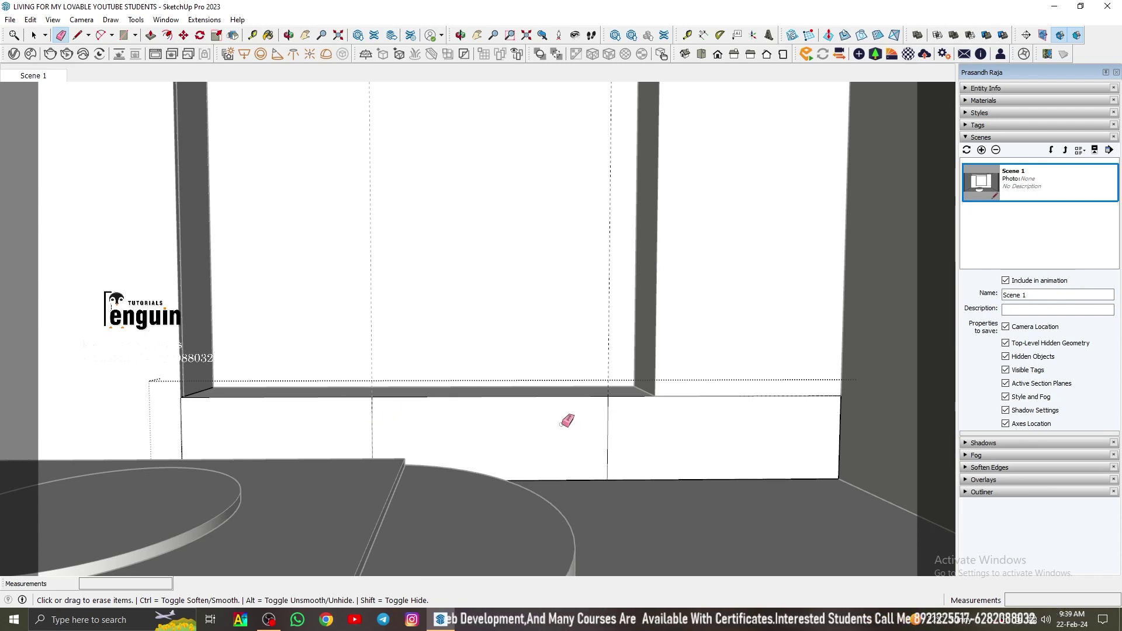
Offset the two cabinet front sections beside the dividing line inward by 5 cm.
key("f")
left_click(497, 399)
type("5")
key("Return")
double_click(666, 430)
key("space")
left_click(586, 489)
scroll(612, 436, "up", 4)
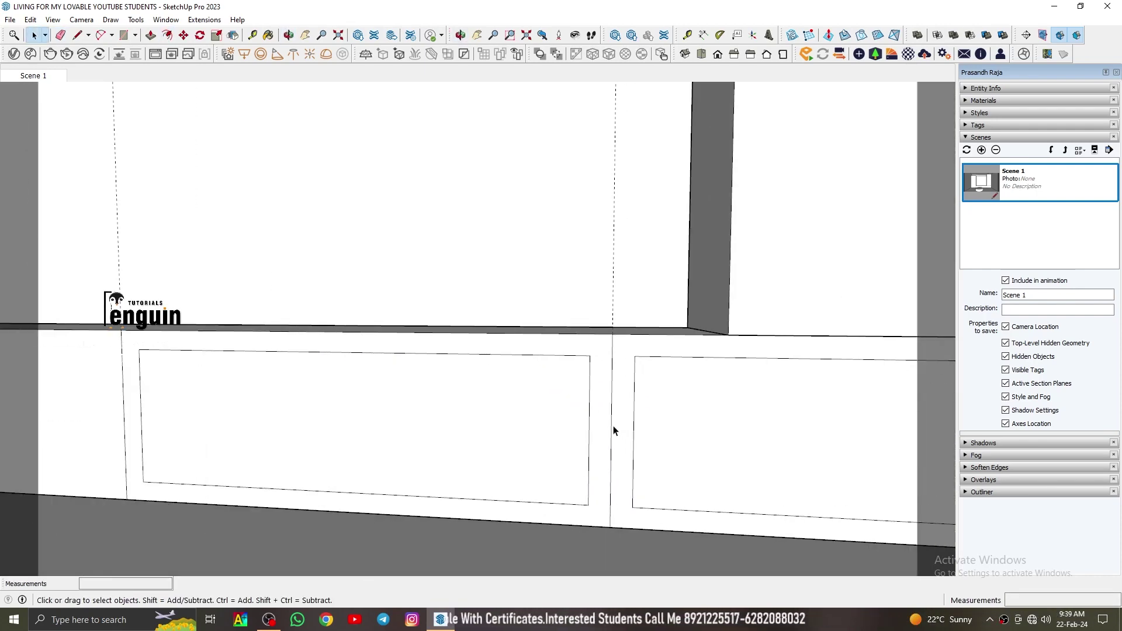
Join the two insets with lines across the divider and merge them into one wide outline.
scroll(613, 430, "up", 2)
double_click(605, 409)
key("l")
left_click(577, 334)
left_click(639, 336)
key("space")
left_click(39, 76)
scroll(595, 432, "up", 4)
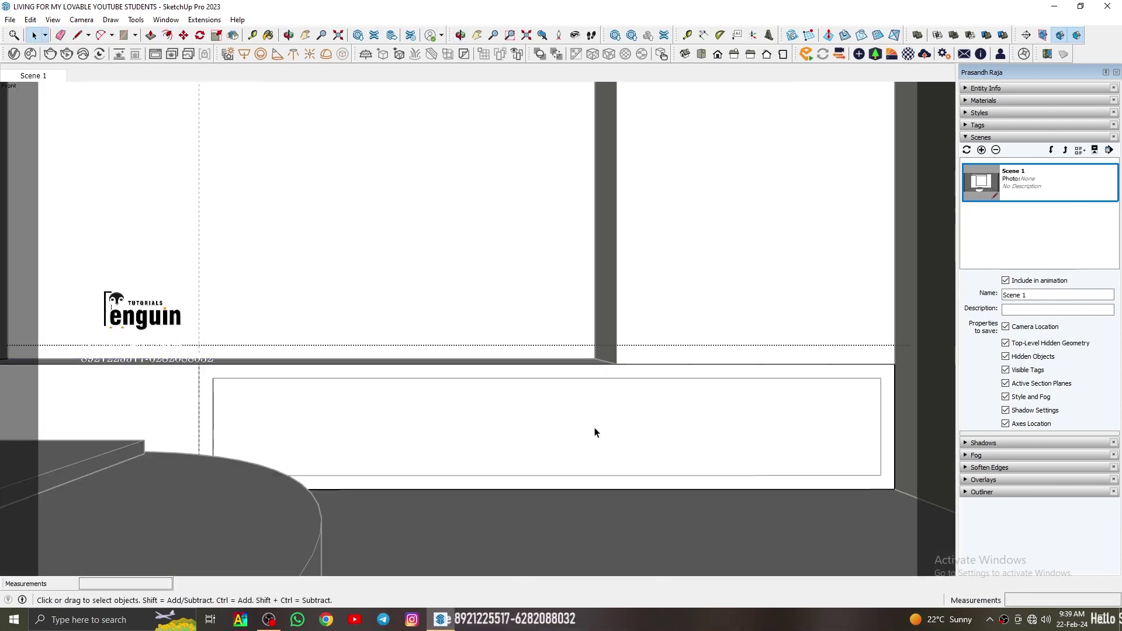
Draw a narrow vertical divider strip near the middle of the wide inset on the cabinet front.
left_click(540, 364)
key("space")
middle_click_drag(502, 364, 534, 378)
scroll(569, 402, "up", 2)
key("p")
key("space")
left_click(40, 76)
scroll(590, 442, "up", 4)
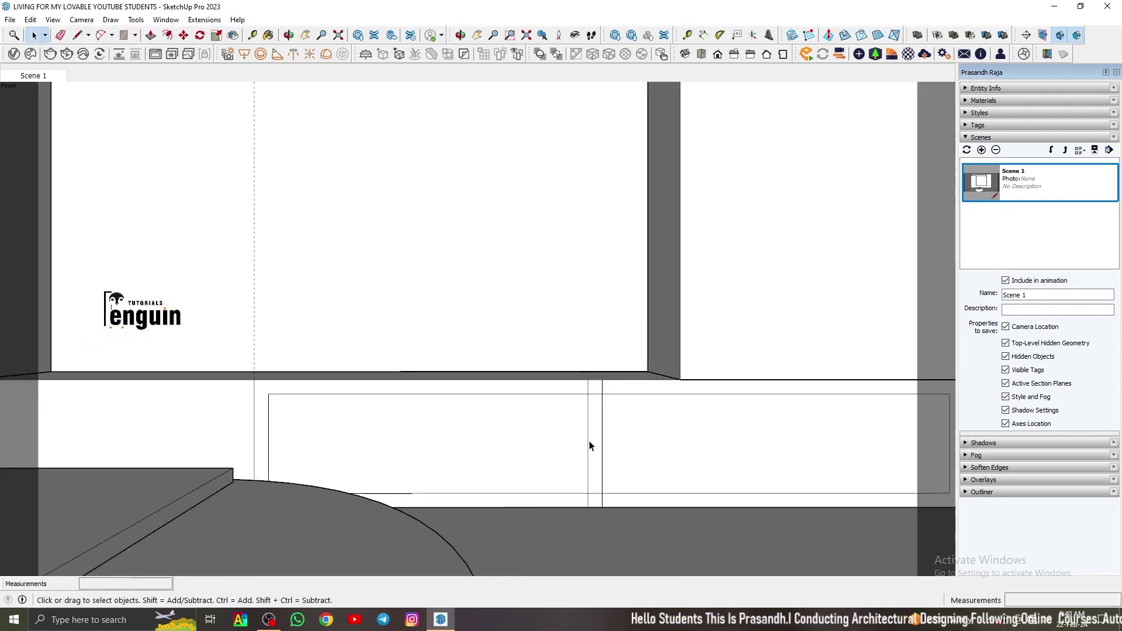
Push/pull the divider strip and erase its leftover edges to separate the two door panels.
double_click(589, 446)
key("p")
left_click(584, 434)
key("space")
middle_click_drag(576, 409, 629, 373)
scroll(614, 380, "up", 3)
key("e")
key("space")
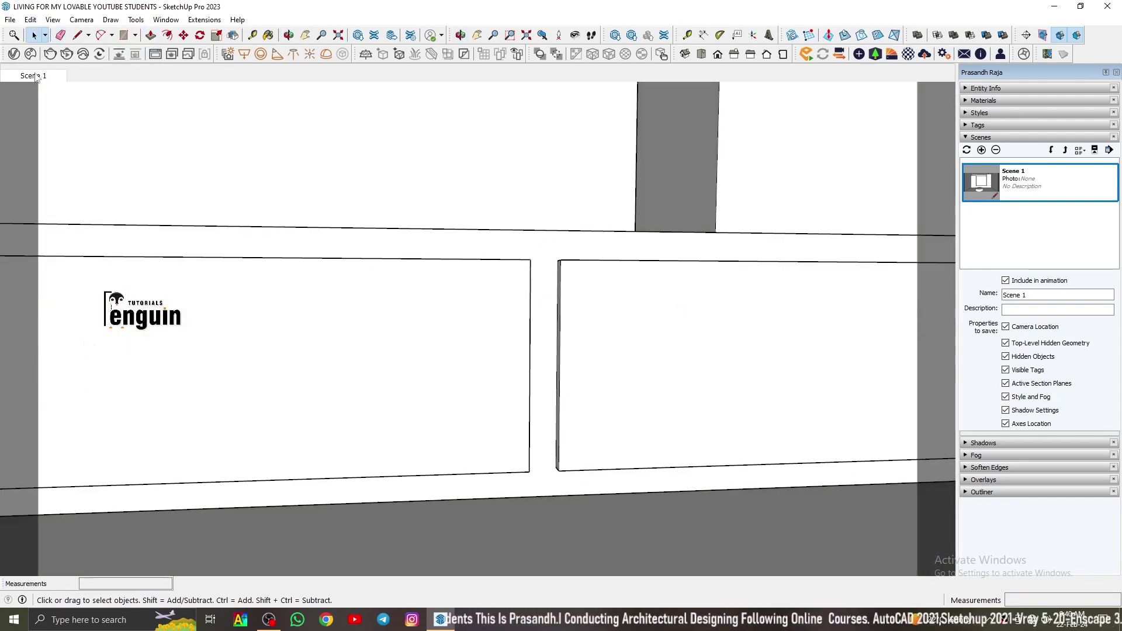
Push/pull the inset door faces on the low cabinet's wide section to give them depth.
left_click(35, 76)
key("p")
key("space")
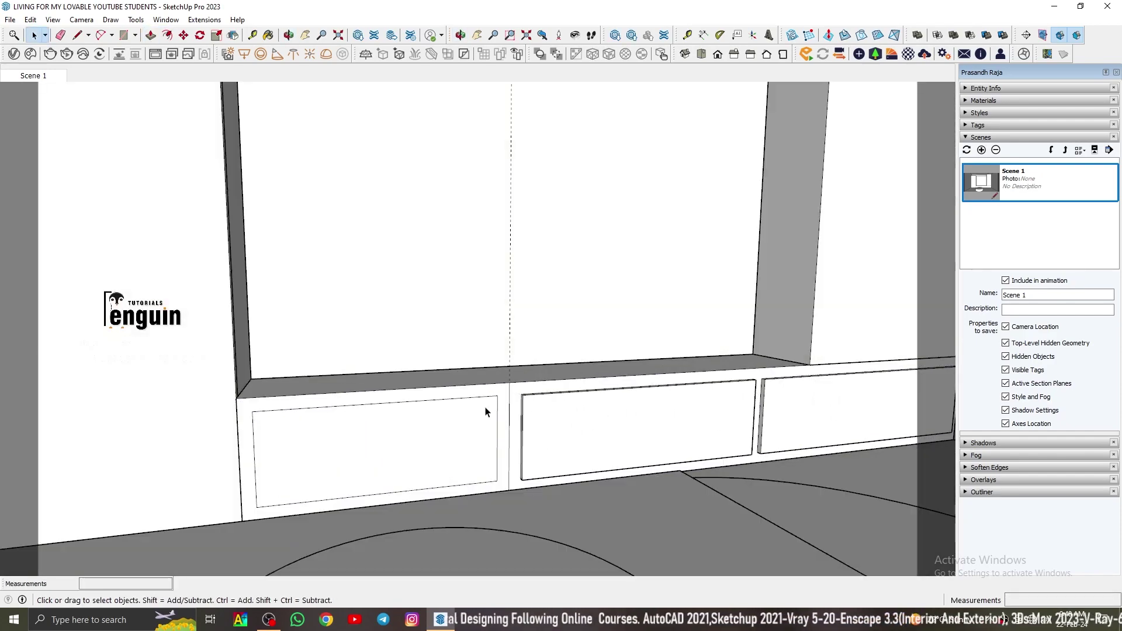
Group the strip above the cabinet's first inset and push/pull it outward.
left_click(412, 404)
middle_click_drag(412, 405, 270, 429)
scroll(271, 429, "up", 3)
right_click(549, 373)
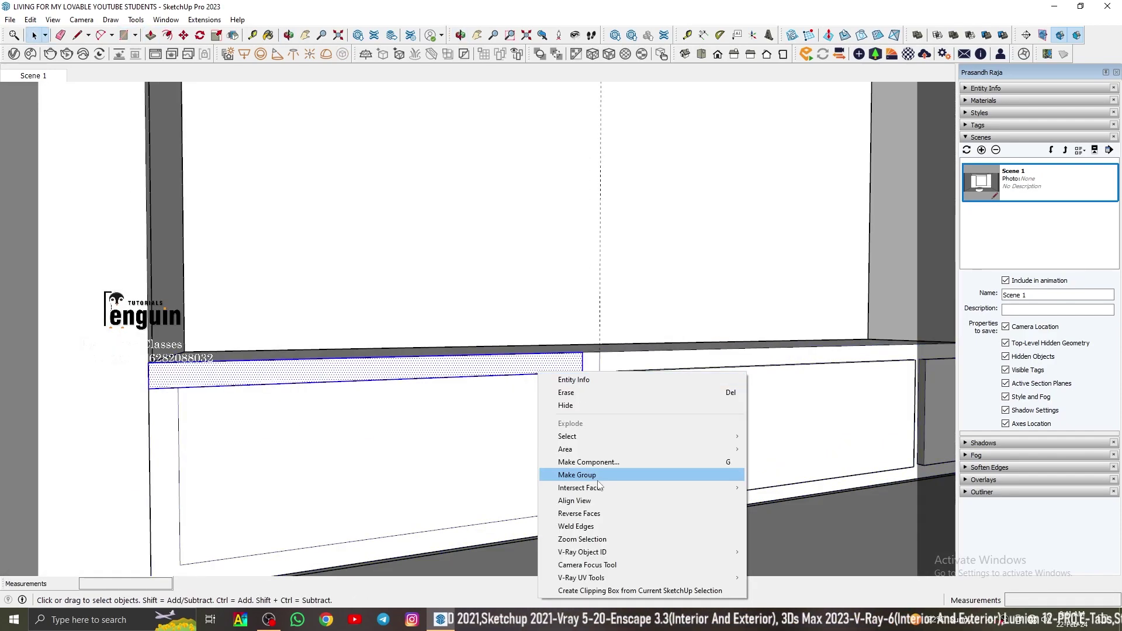
left_click(598, 476)
double_click(558, 367)
key("p")
left_click(561, 367)
Reopen the top strip's group and push/pull its face again to adjust how far it projects.
middle_click_drag(581, 387, 476, 486)
double_click(480, 403)
key("p")
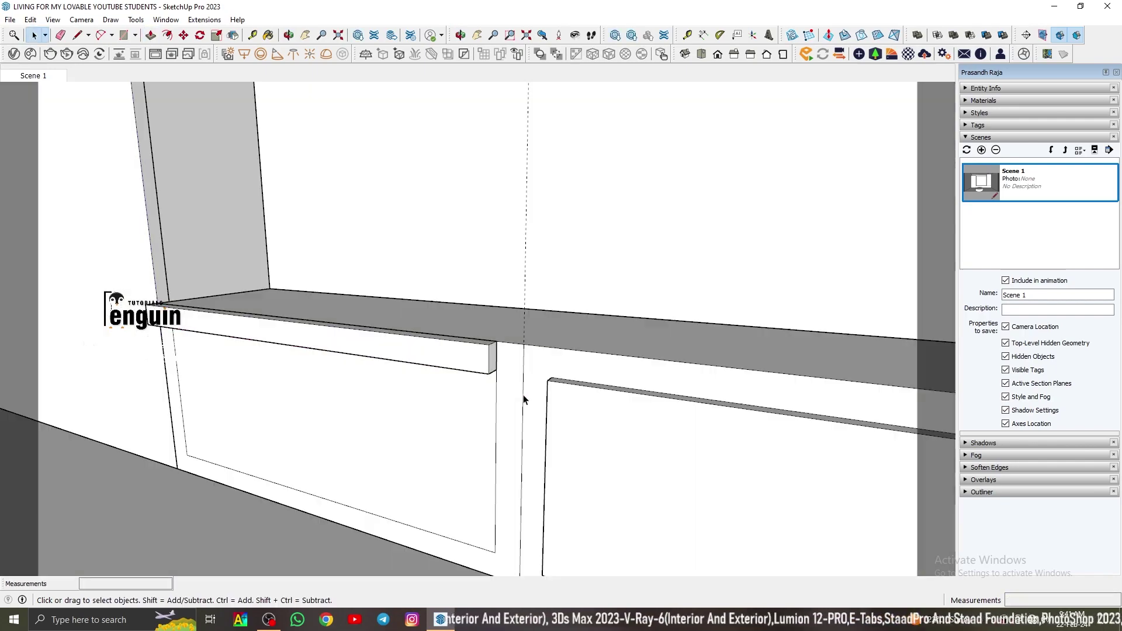
left_click(485, 367)
key("Return")
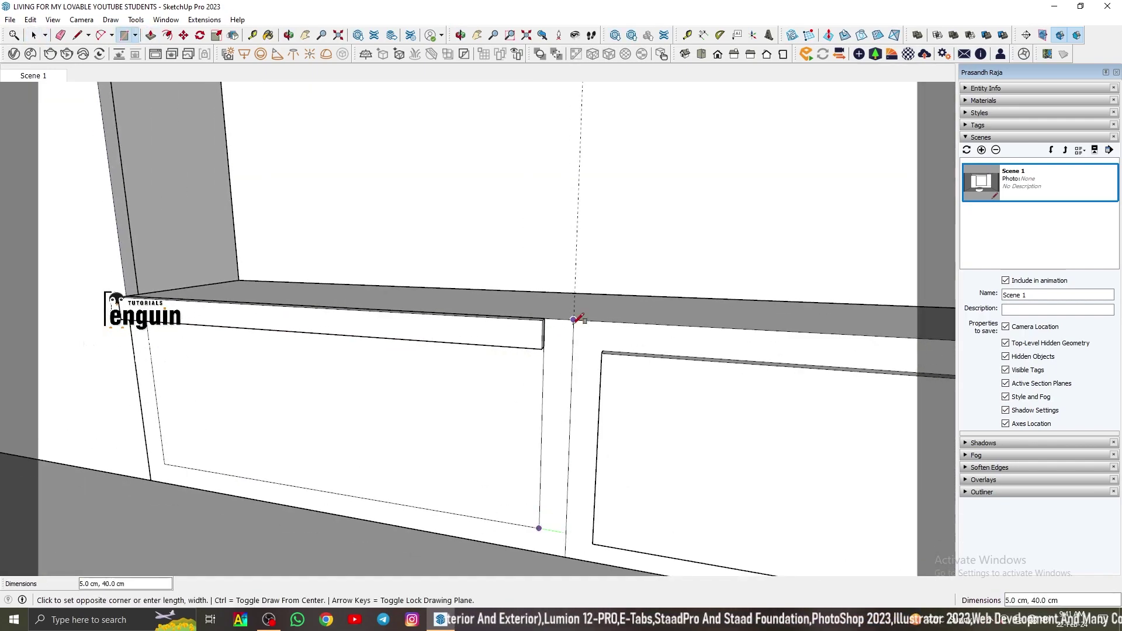
Draw a 5 by 40 cm vertical strip beside the first cabinet section and copy it to the section's other end.
scroll(608, 319, "up", 3)
key("m")
left_click(603, 296)
key("ctrl")
key("space")
middle_click_drag(603, 296, 308, 481)
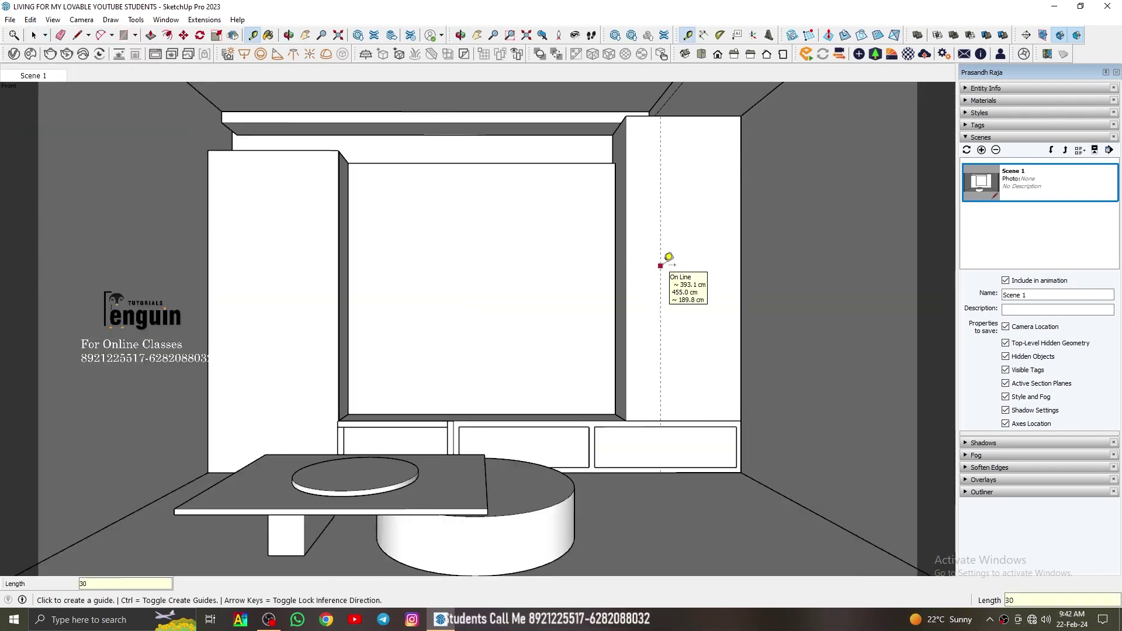
Try laying out vertical guides on the narrow panel with 4 cm gaps.
scroll(632, 267, "up", 2)
left_click(625, 267)
scroll(697, 273, "down", 3)
left_click(669, 278)
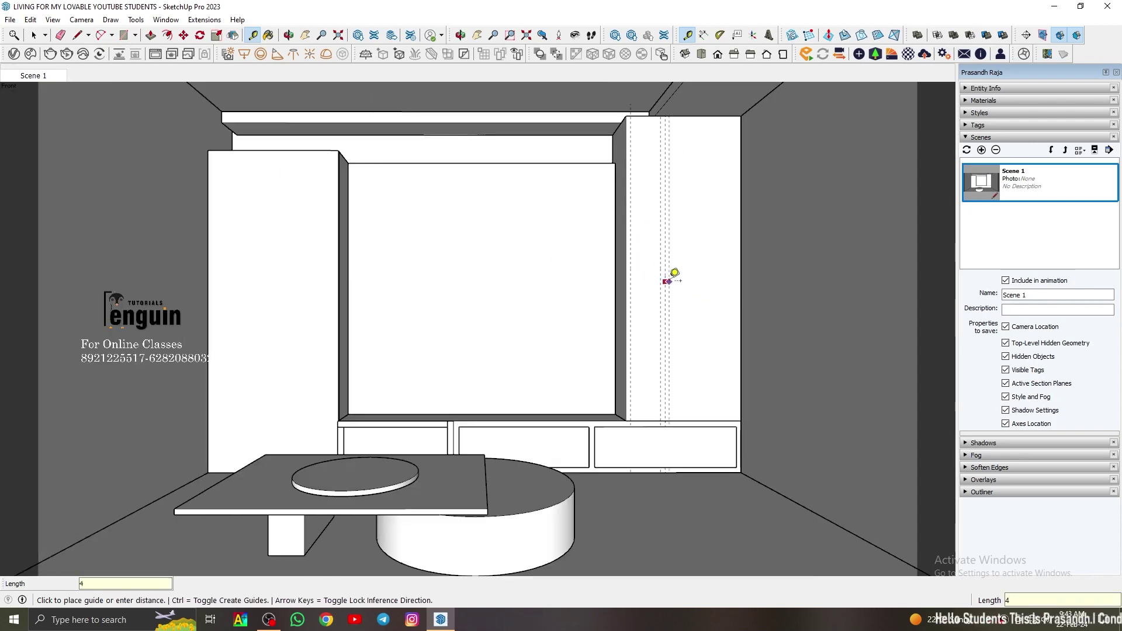
scroll(664, 280, "up", 2)
left_click(663, 278)
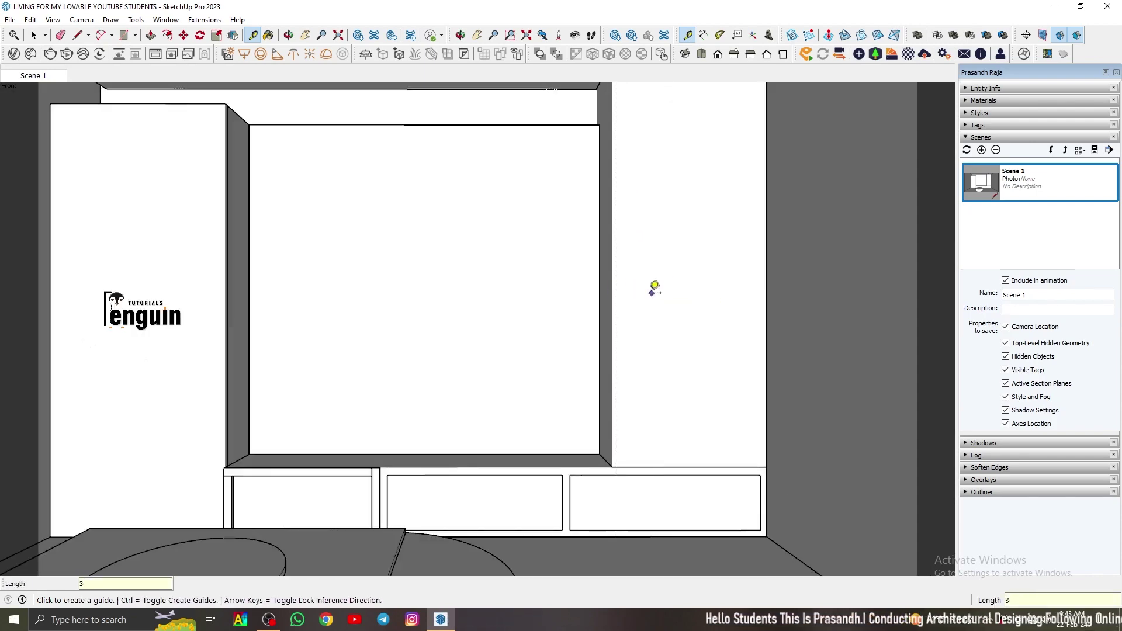
Add vertical guides across the tall panel beside the wall recess, using a 30 cm offset.
scroll(657, 281, "up", 4)
middle_click_drag(639, 311, 662, 344)
scroll(662, 344, "down", 3)
key("f")
left_click(618, 286)
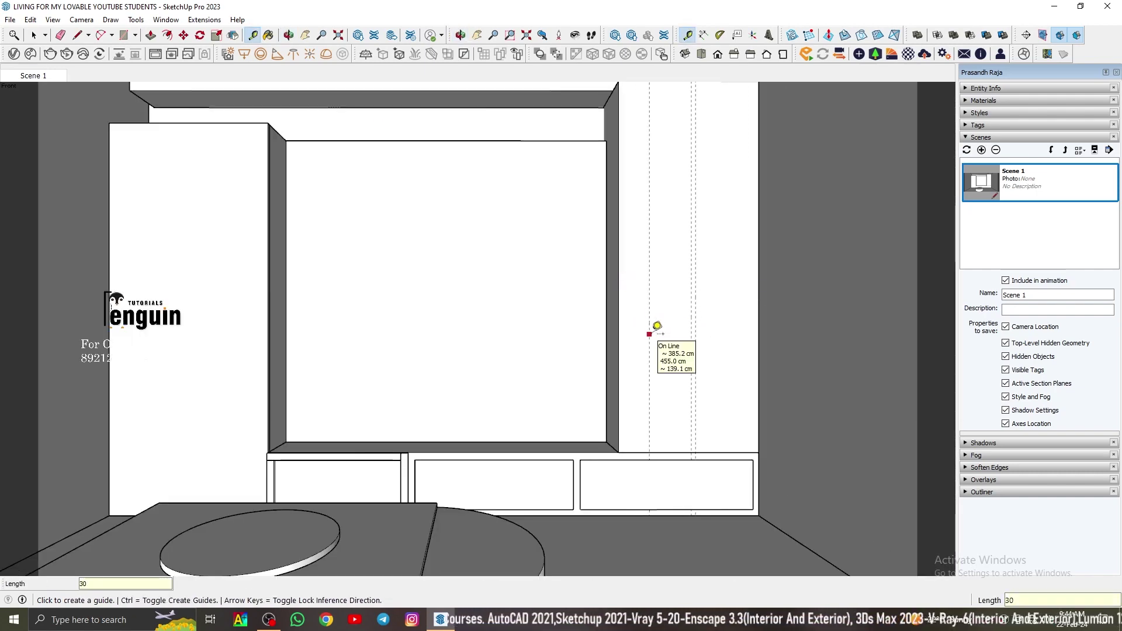
left_click(626, 314)
scroll(651, 154, "up", 4)
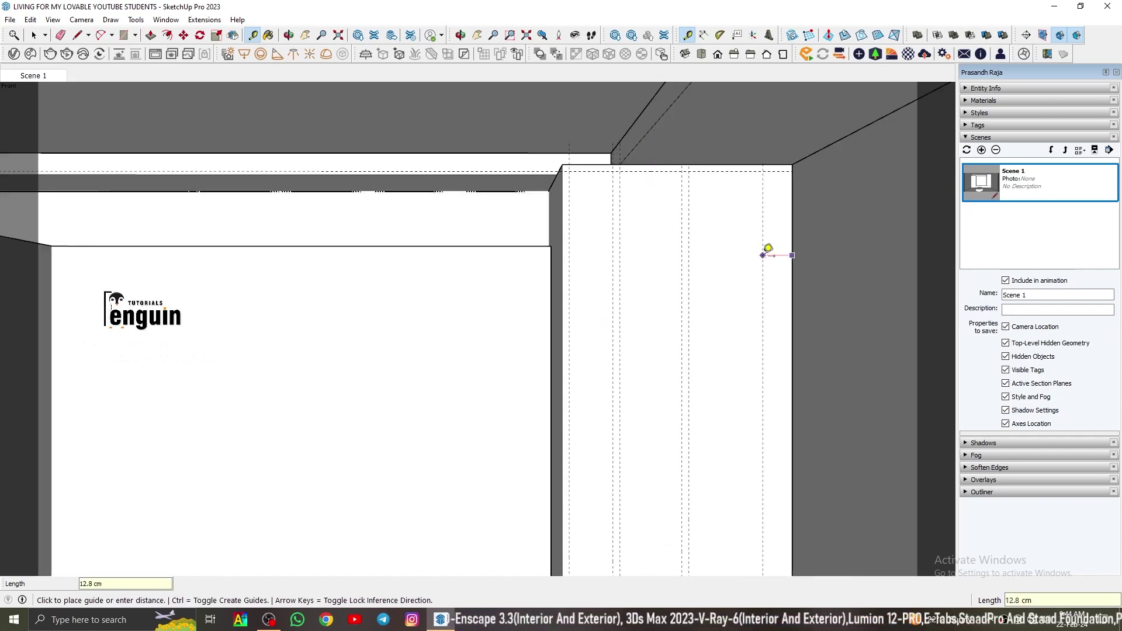
Trace the vertical bays and thin dividers along the guides on the tall panel's face.
key("space")
scroll(724, 334, "down", 3)
key("l")
scroll(571, 481, "up", 3)
key("space")
scroll(646, 219, "down", 2)
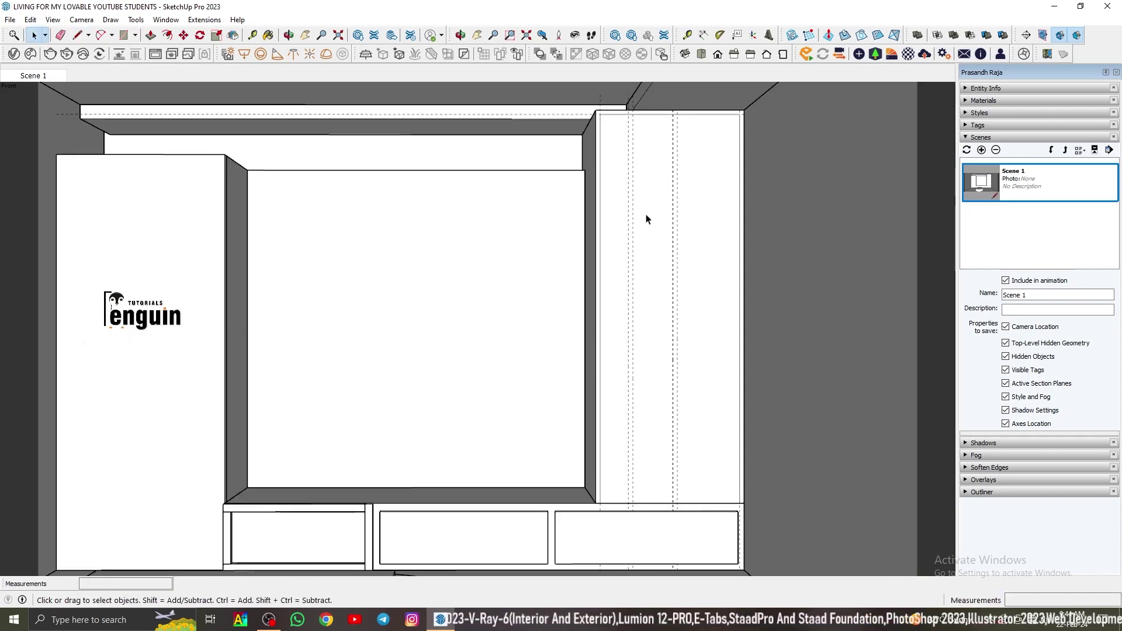
key("r")
scroll(657, 165, "up", 3)
Push/pull the bay faces inward to form open vertical compartments with dividers.
key("space")
key("p")
left_click(679, 280)
double_click(643, 280)
key("space")
scroll(725, 287, "down", 5)
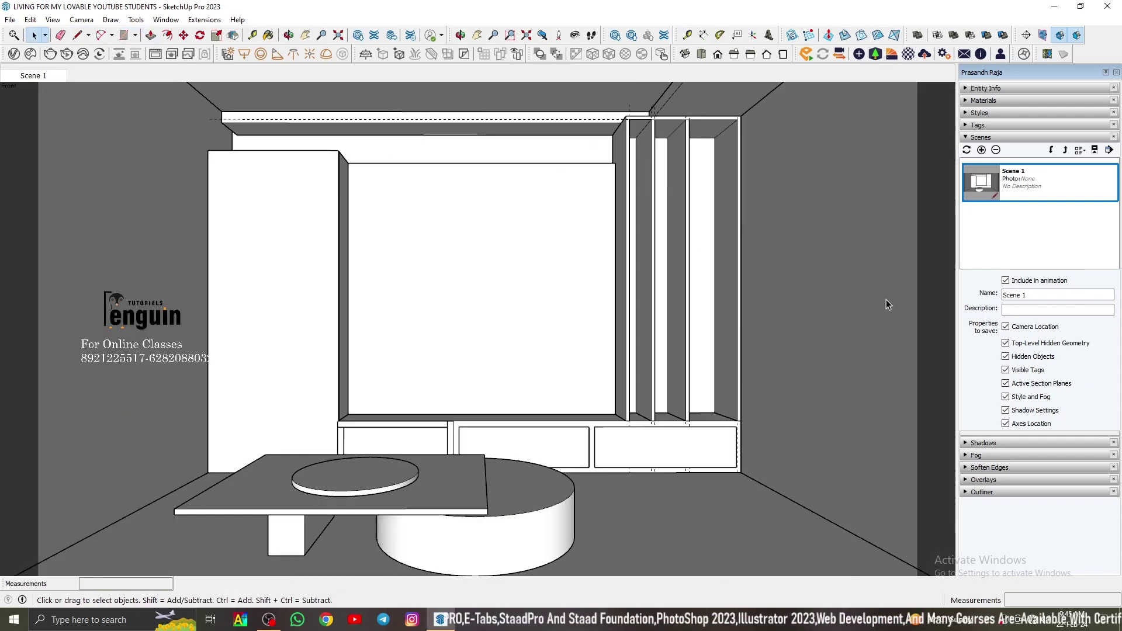
Draw a thin shelf rectangle across the first narrow bay and push/pull it into a solid shelf.
scroll(696, 114, "up", 6)
key("t")
left_click(626, 89)
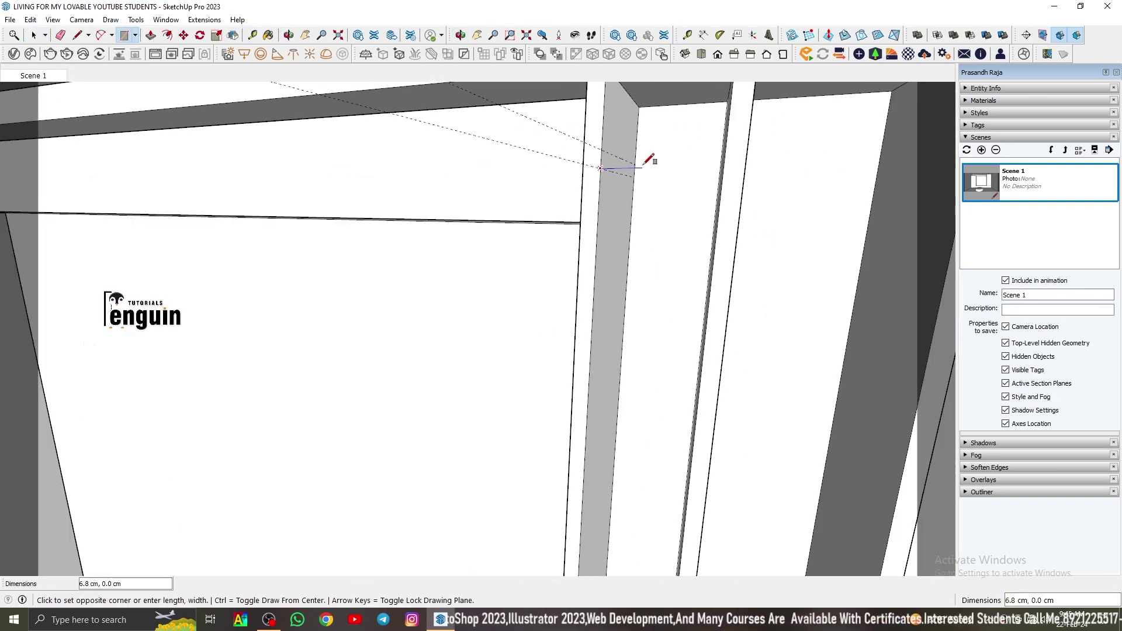
left_click(725, 151)
key("space")
key("p")
left_click(666, 159)
key("space")
Copy the shelf down the first narrow bay, placing the last copy about 52.5 cm below the previous one.
left_click(34, 75)
key("m")
left_click(586, 186)
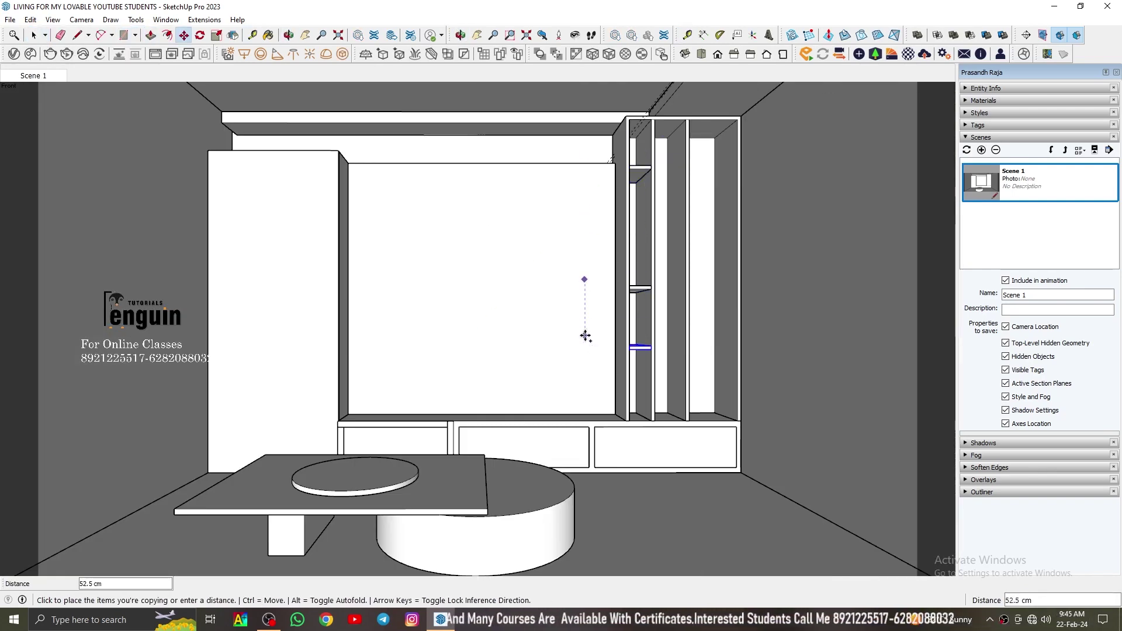
left_click(586, 336)
Reposition the narrow bay's shelves and place shelves at staggered heights in the middle bay.
key("space")
left_click(640, 288)
key("m")
left_click(632, 286)
key("space")
left_click(33, 75)
left_click(673, 289)
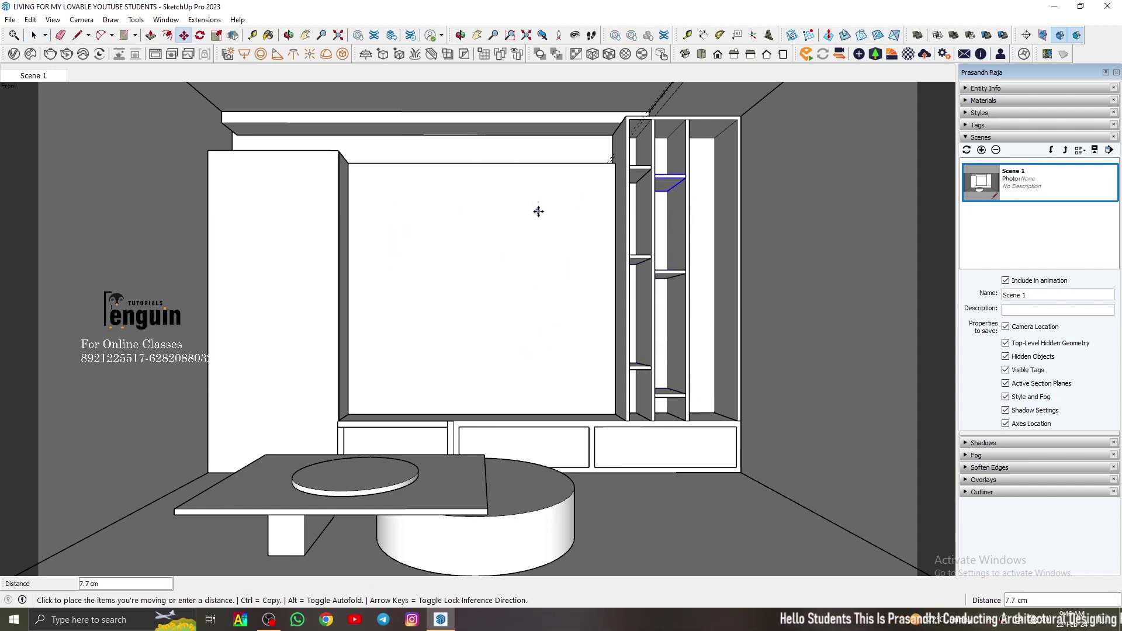
Shift the upper shelves of the two narrower bays and add three shelves to the widest bay.
key("space")
scroll(655, 163, "up", 4)
left_click(698, 145)
scroll(698, 150, "down", 5)
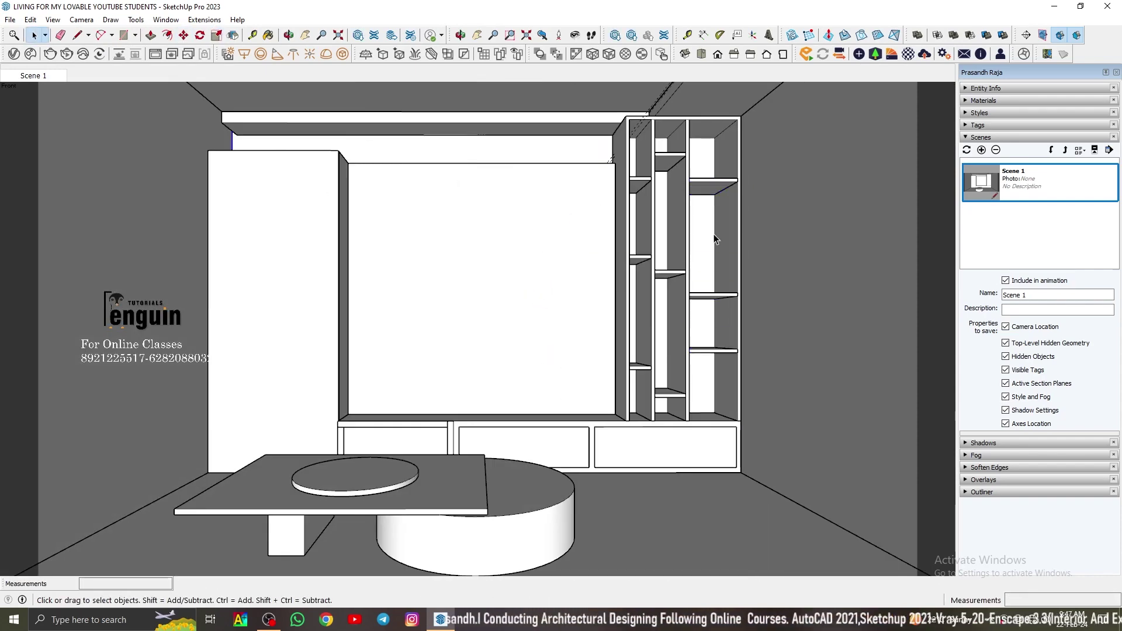
Save the living room model.
left_click(30, 20)
left_click(47, 29)
left_click(10, 20)
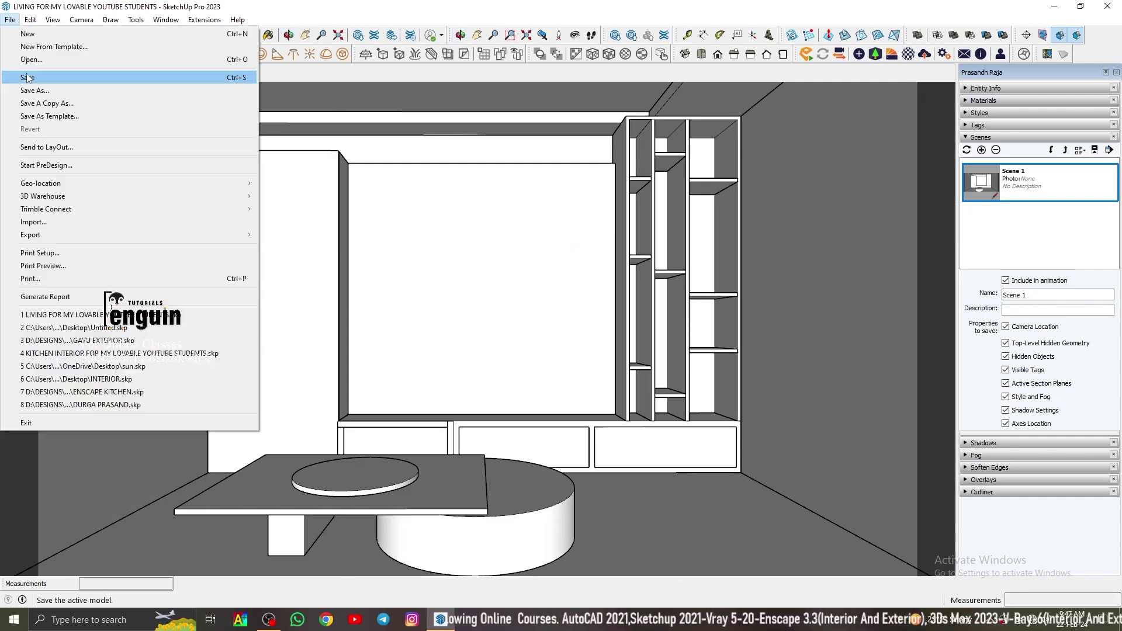
left_click(28, 77)
Draw a full-height vertical strip along the first guide pair on the recessed back panel and push/pull it outward.
scroll(608, 403, "up", 5)
middle_click_drag(576, 418, 659, 453)
left_click(33, 75)
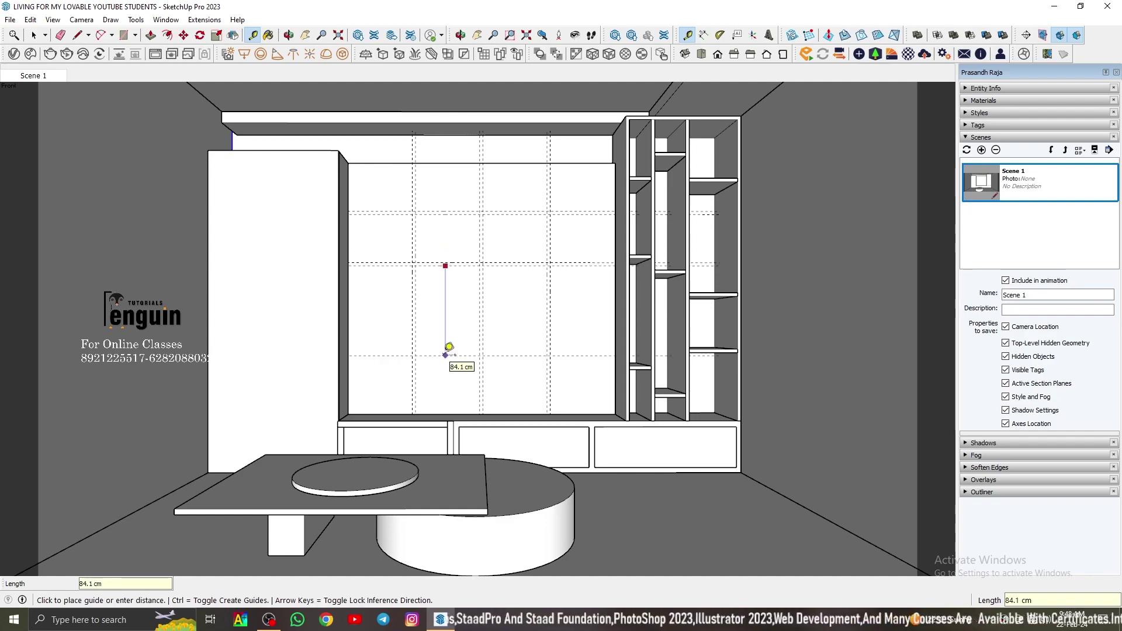
key("r")
left_click(413, 164)
left_click(412, 432)
key("p")
left_click(406, 422)
key("space")
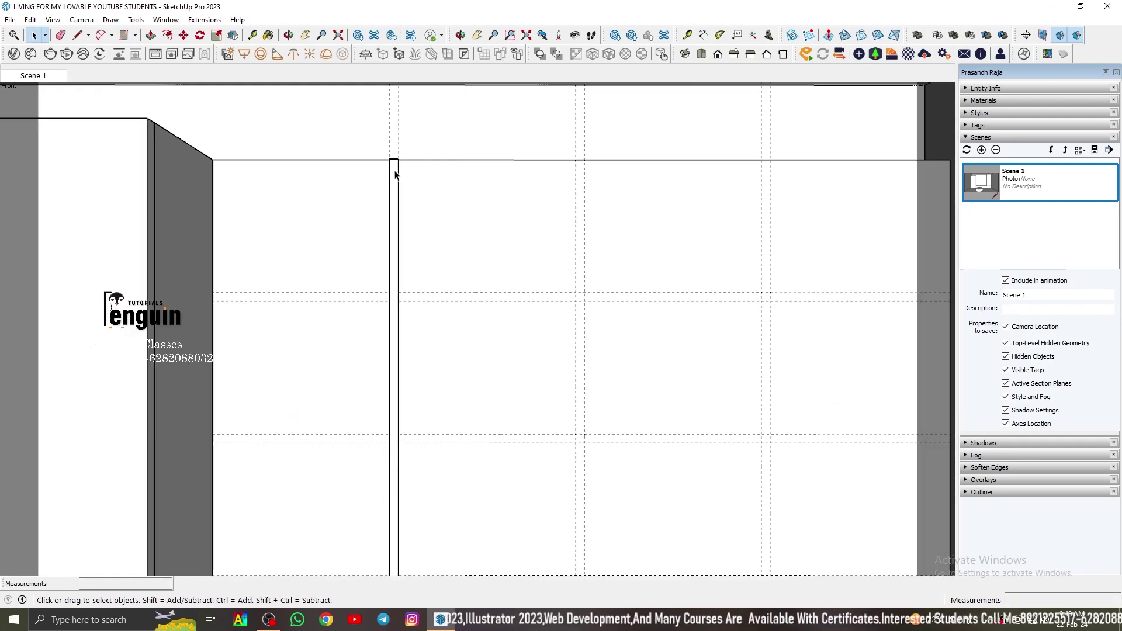
Copy the vertical strip to the other two vertical guide pairs on the recessed back panel.
key("m")
left_click(309, 207)
left_click(729, 216)
key("space")
scroll(210, 308, "down", 5)
left_click(210, 308)
key("m")
scroll(170, 286, "up", 5)
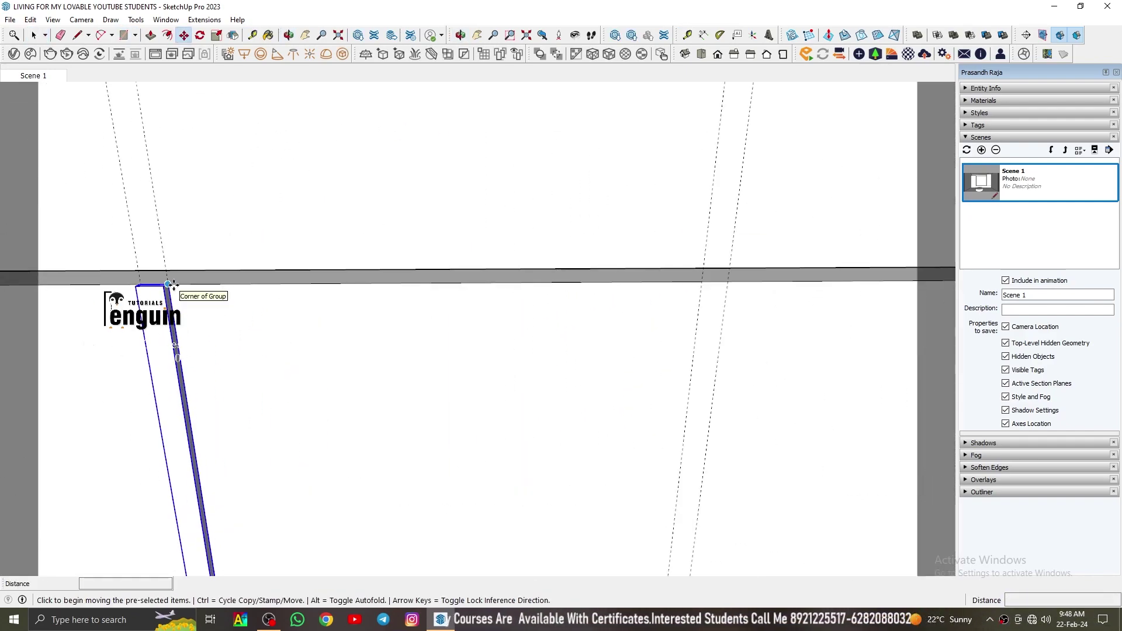
left_click(168, 287)
left_click(526, 306)
key("space")
Draw a horizontal strip between the guides in the back panel's first column and make it solid.
scroll(524, 304, "down", 10)
middle_click_drag(448, 209, 585, 265)
key("r")
key("p")
key("space")
triple_click(392, 401)
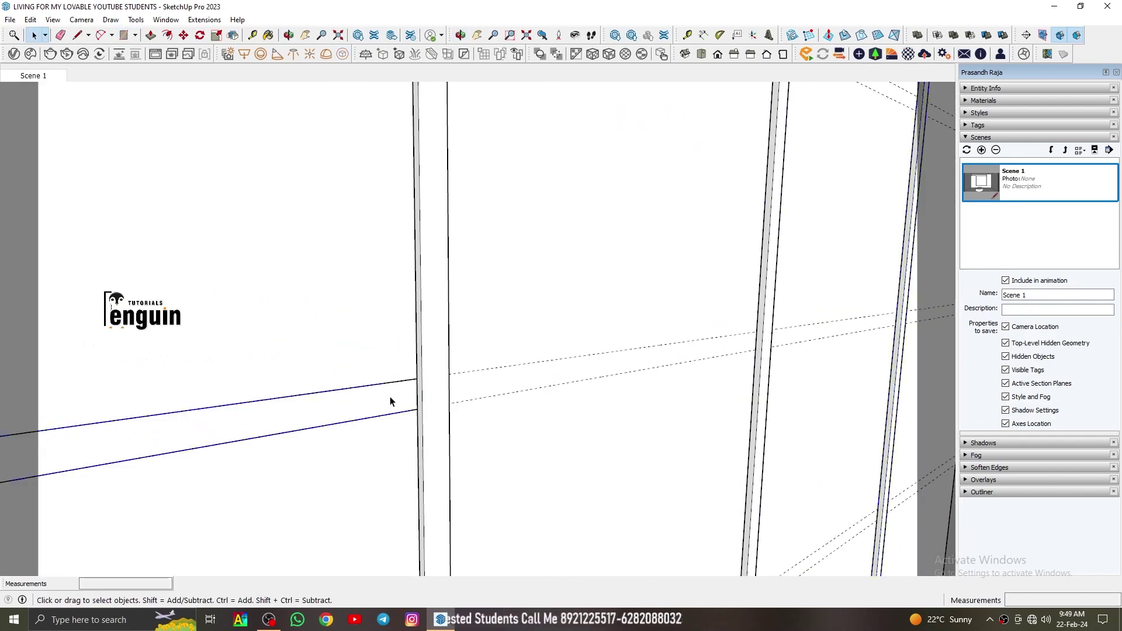
Draw a horizontal strip between two vertical strips of the back panel and give it thickness.
left_click(33, 76)
scroll(510, 204, "up", 8)
key("r")
left_click(409, 231)
left_click(827, 244)
key("space")
double_click(466, 246)
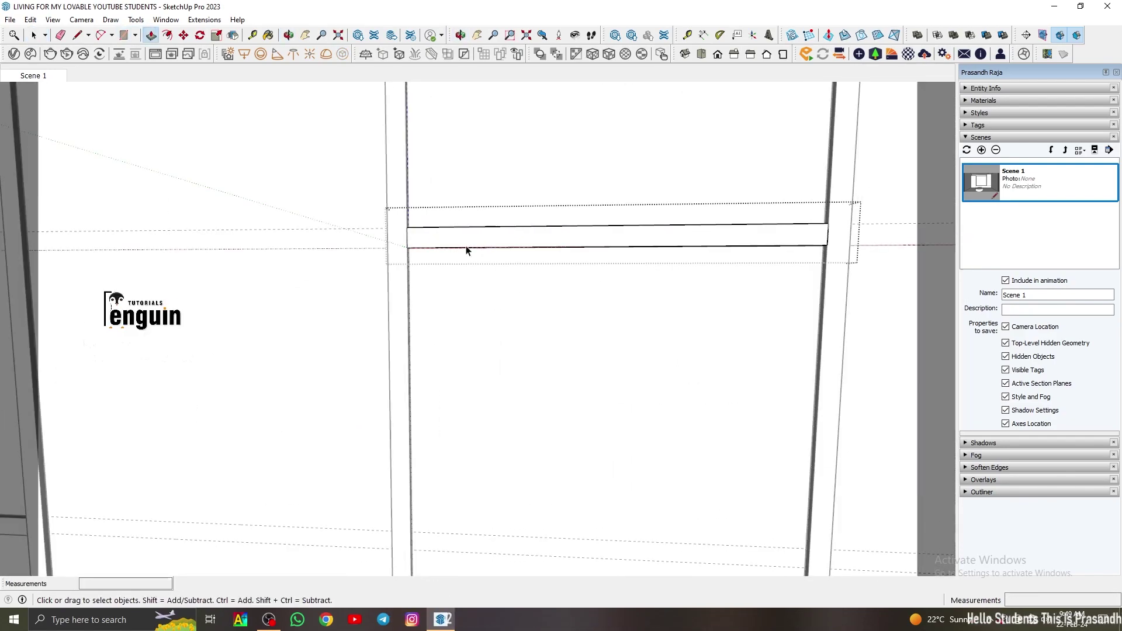
Copy the horizontal strip down to the lower guide pair in the same column.
left_click(33, 75)
left_click(526, 213)
key("m")
scroll(558, 214, "up", 8)
middle_click_drag(558, 214, 606, 197)
left_click(558, 206)
left_click(573, 508)
key("space")
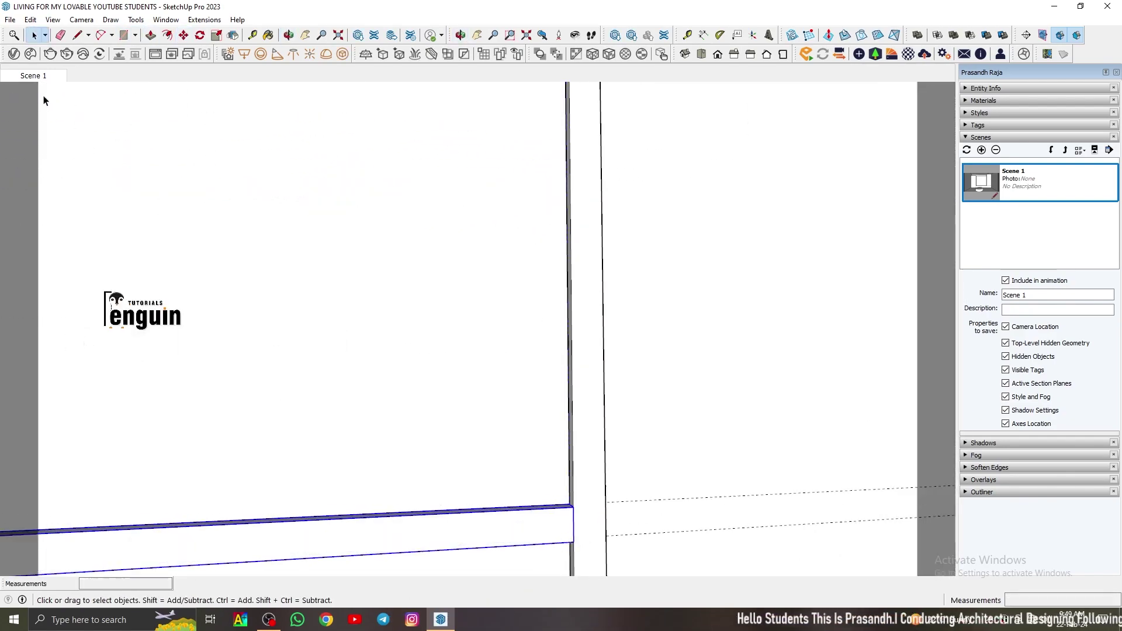
Copy a horizontal strip across to the matching guide height in the back panel's last column.
left_click(33, 76)
scroll(548, 277, "up", 3)
scroll(276, 262, "up", 10)
left_click(226, 234)
key("ctrl")
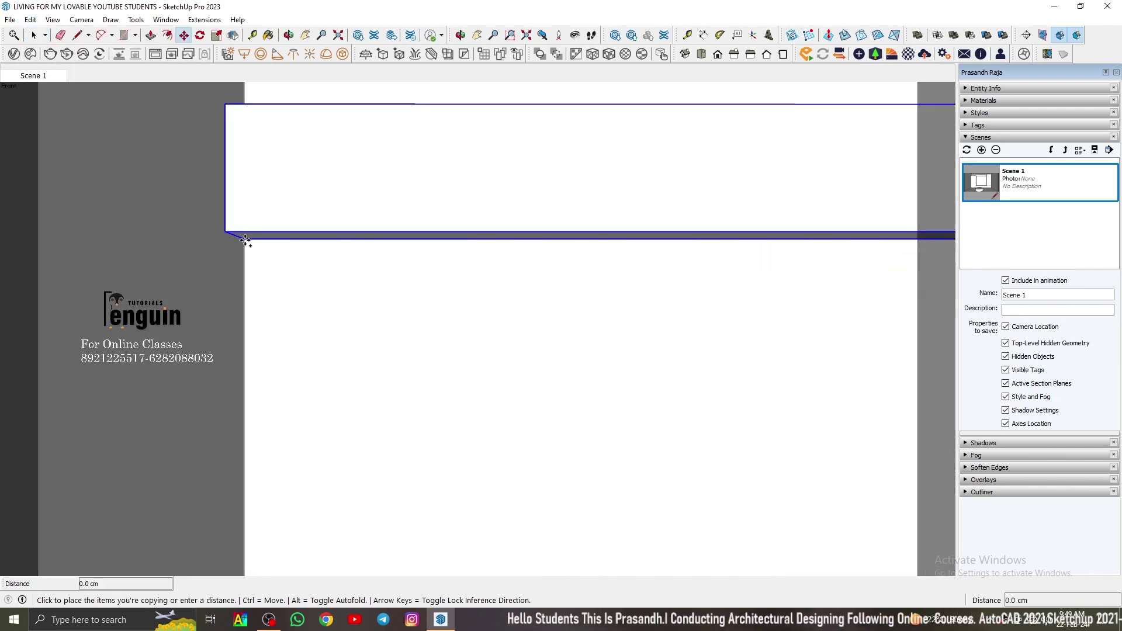
scroll(246, 242, "down", 10)
left_click(536, 253)
key("space")
left_click(33, 75)
Isolate the tall plain panel beside the recess and start the Protractor for angled guides on its face.
scroll(460, 296, "up", 3)
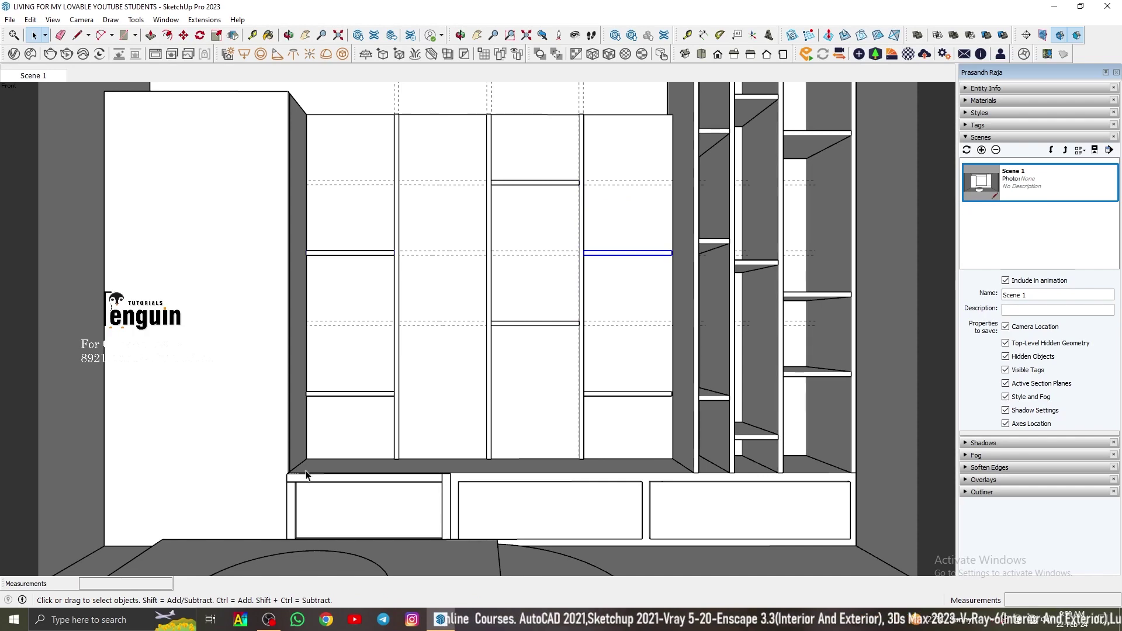
scroll(293, 380, "down", 5)
left_click(275, 223)
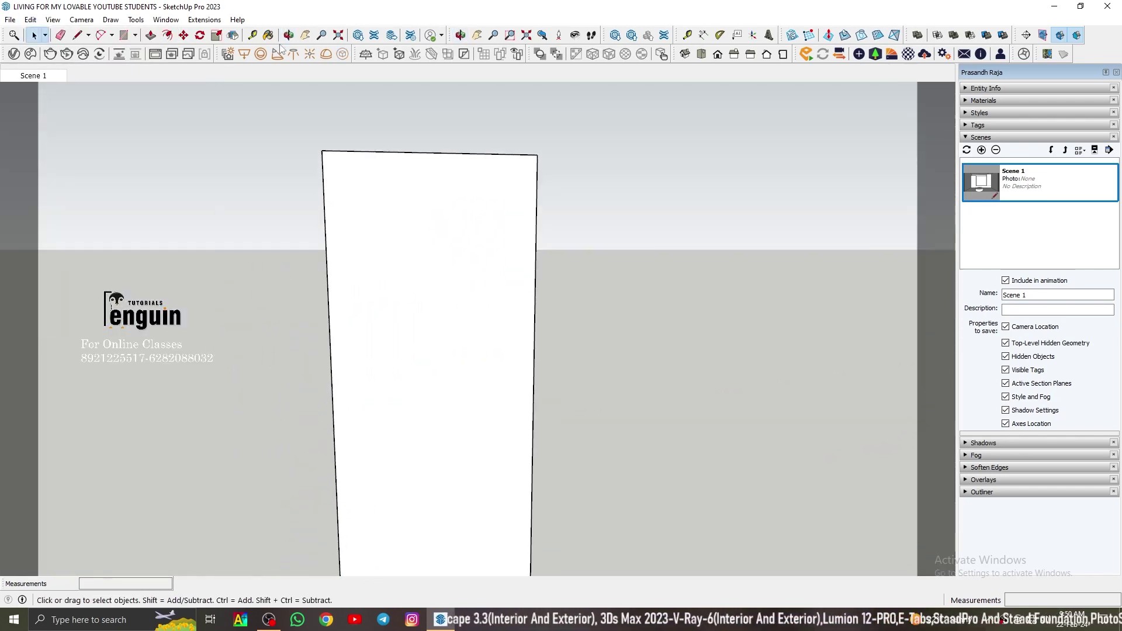
key("t")
left_click(405, 164)
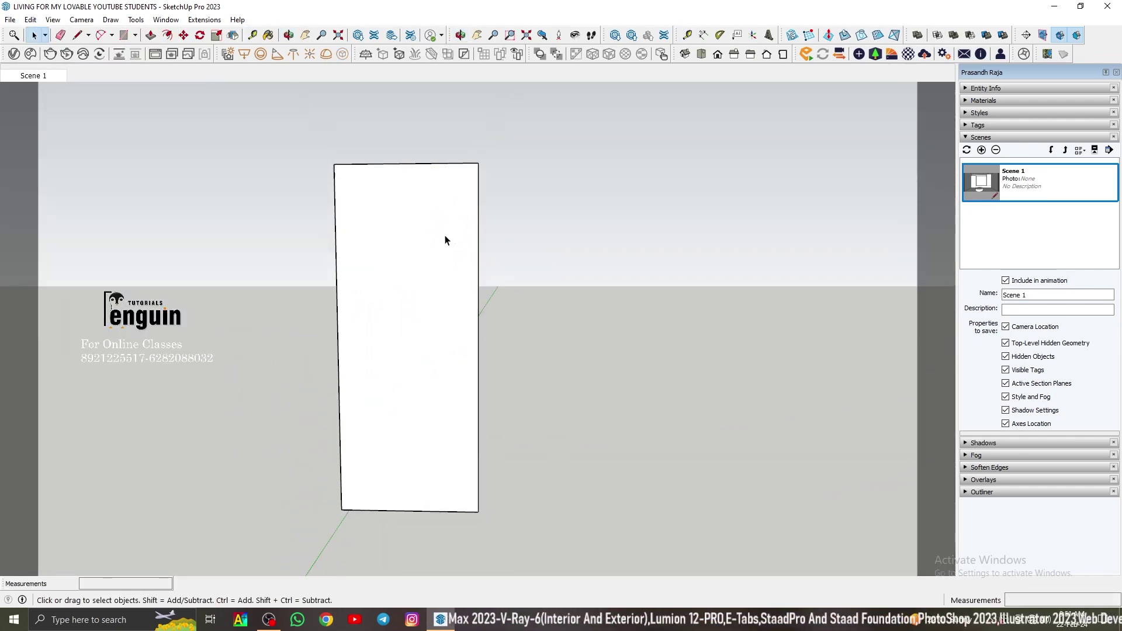
left_click(136, 19)
left_click(146, 249)
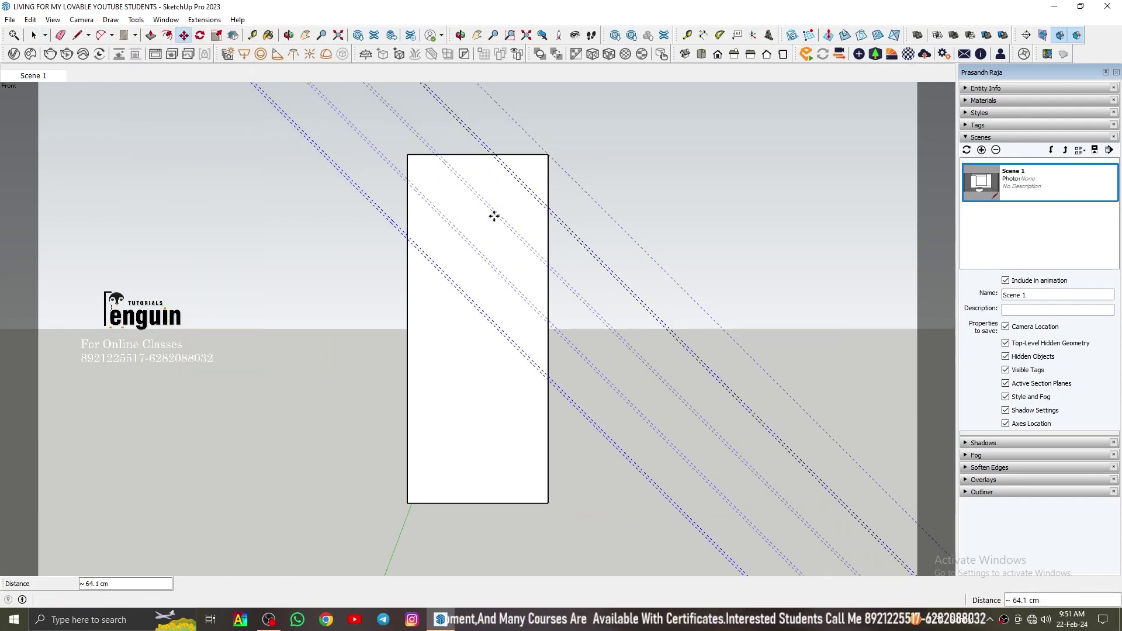
Copy the diagonal guide pairs at regular spacing until they cover the whole tall panel.
middle_click_drag(332, 426, 177, 131)
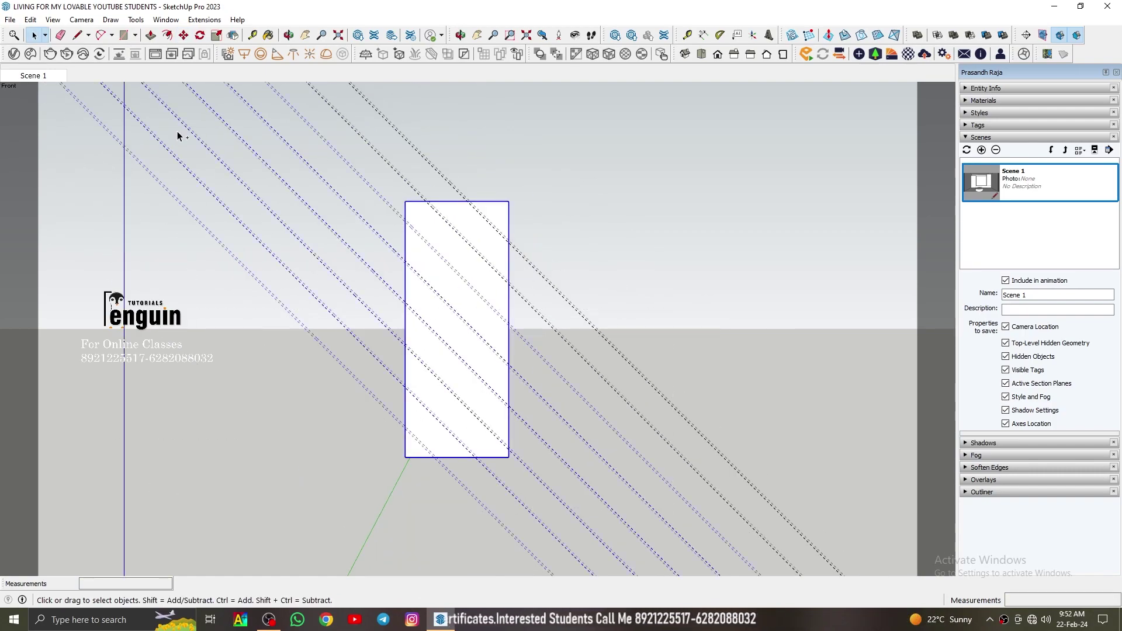
left_click(406, 324)
key("Escape")
key("space")
scroll(458, 529, "up", 2)
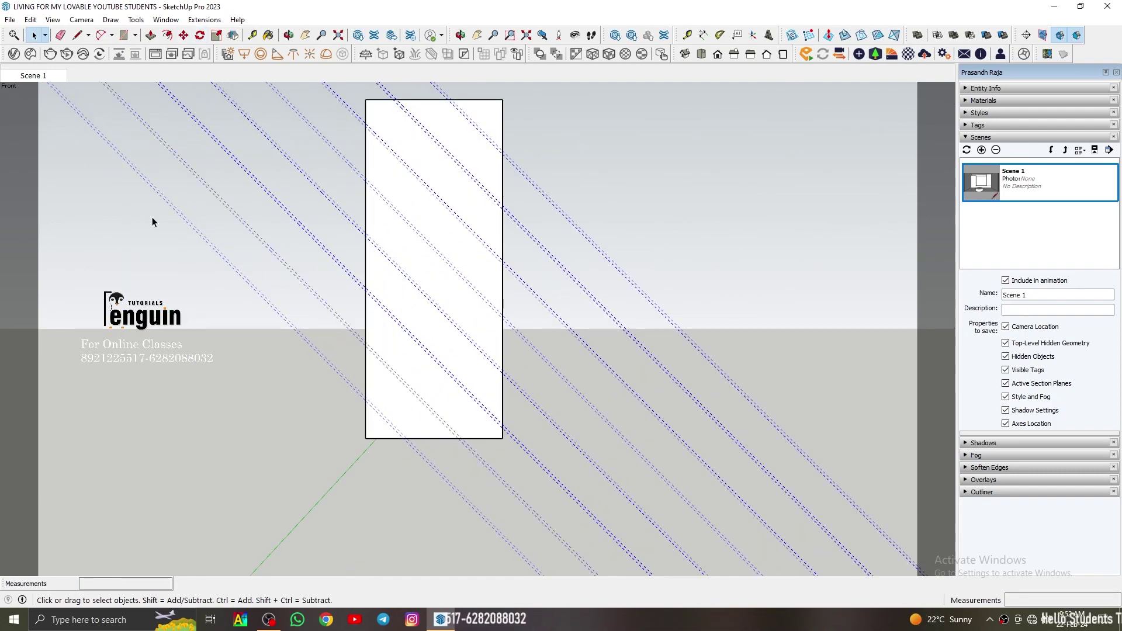
Lay out evenly spaced pairs of horizontal guides over the tall panel.
left_click(502, 270)
key("Return")
key("space")
left_click(543, 263)
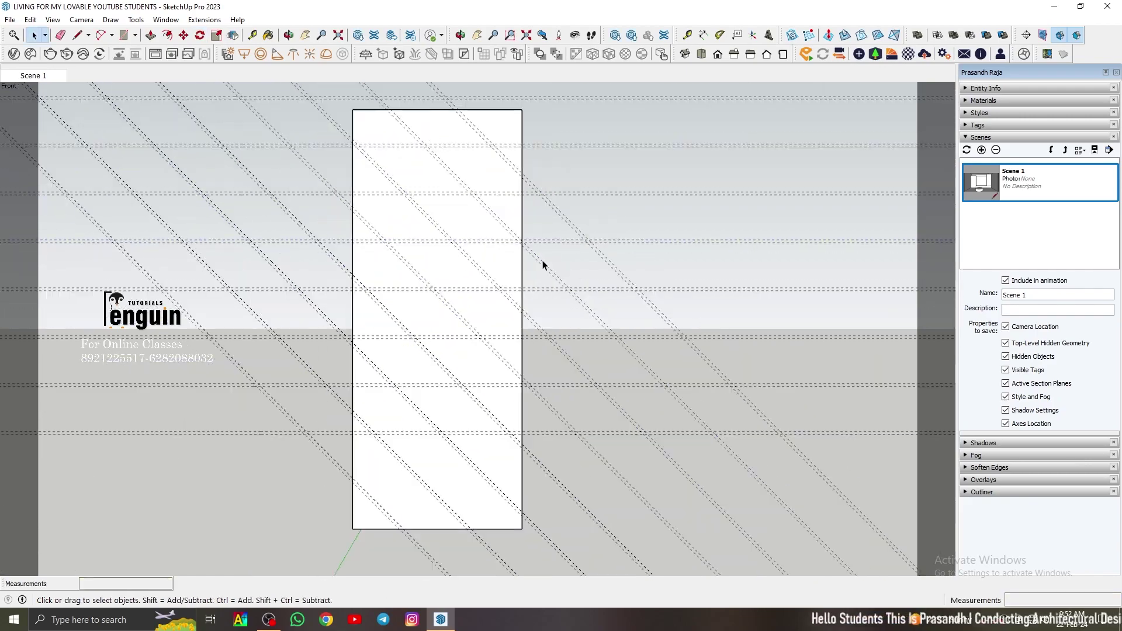
Open the tall panel's group and trace both edges of an upper diagonal strip along the guides.
scroll(434, 311, "up", 4)
middle_click_drag(441, 339, 434, 311)
double_click(434, 311)
key("r")
left_click(330, 105)
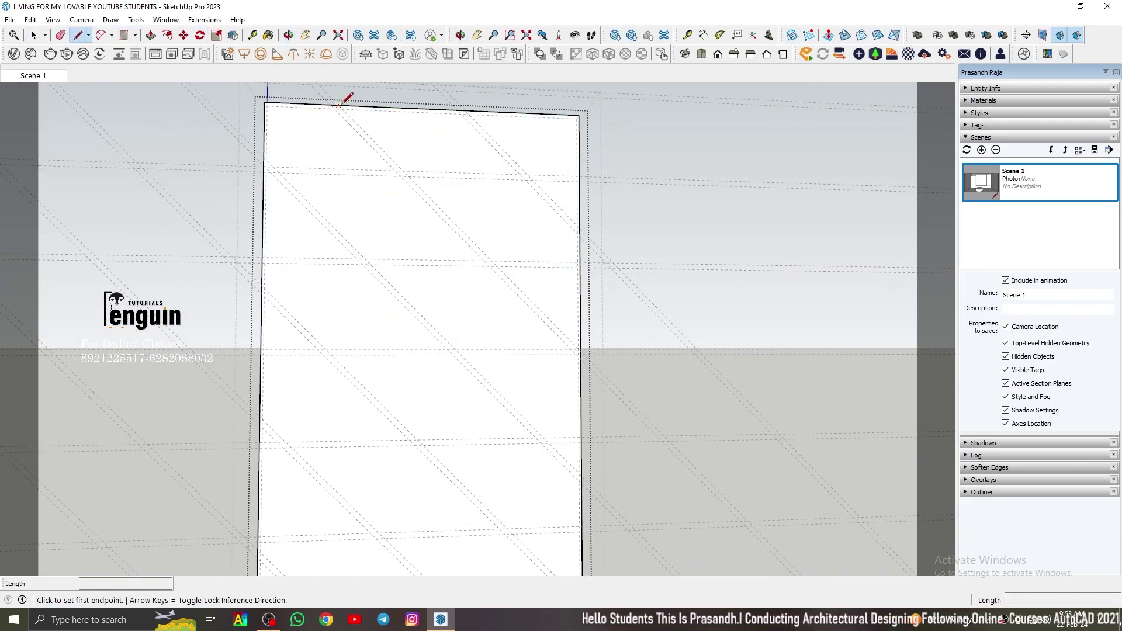
left_click(338, 106)
scroll(584, 349, "up", 5)
left_click(583, 350)
left_click(583, 371)
Trace the edges of an upper horizontal strip between the panel's side and the diagonal strip.
left_click(347, 144)
left_click(435, 240)
left_click(237, 220)
middle_click_drag(435, 245, 515, 264)
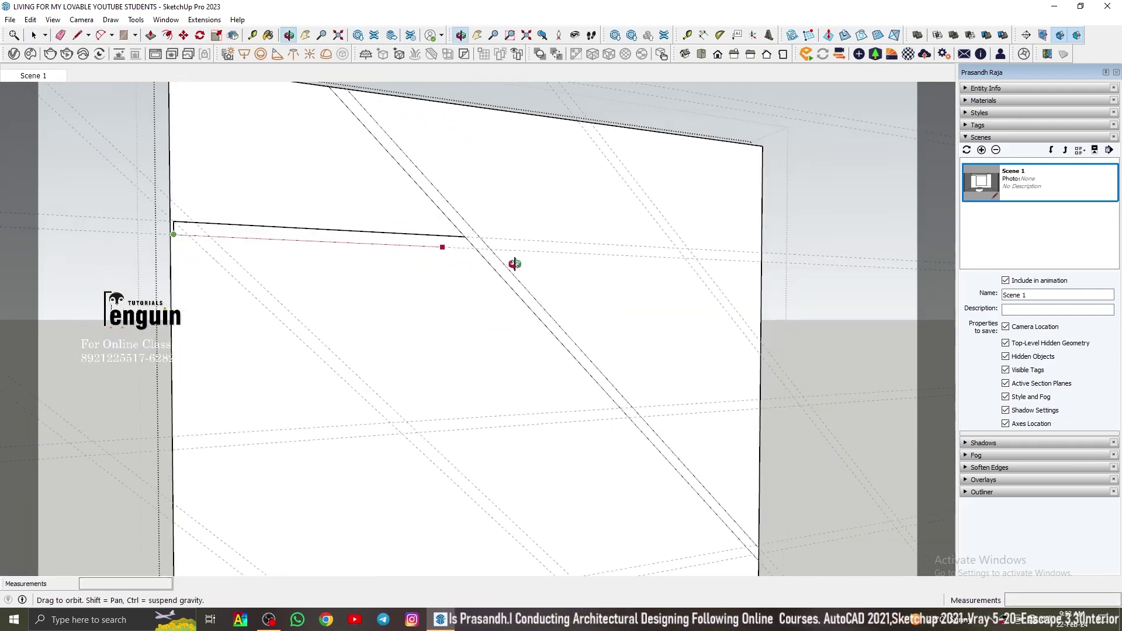
middle_click_drag(688, 247, 237, 214)
left_click(166, 181)
key("space")
Draw a line along the next diagonal guide, from one side of the tall panel to the other.
mouse_move(292, 327)
middle_mouse_down()
mouse_move(323, 269)
mouse_move(315, 222)
middle_mouse_up()
key("l")
left_click(231, 165)
left_click(535, 443)
key("space")
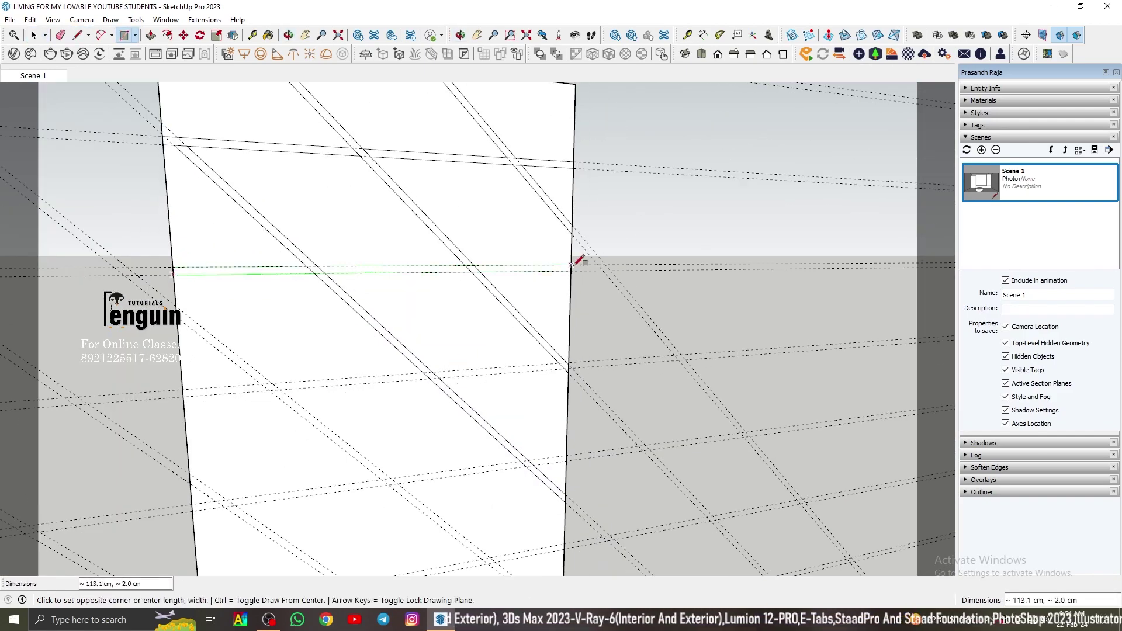
Draw horizontal strips about 2 cm high across the tall panel's width along the successive guide pairs.
left_click(568, 372)
middle_click_drag(374, 350, 438, 275, "shift")
left_click(258, 446)
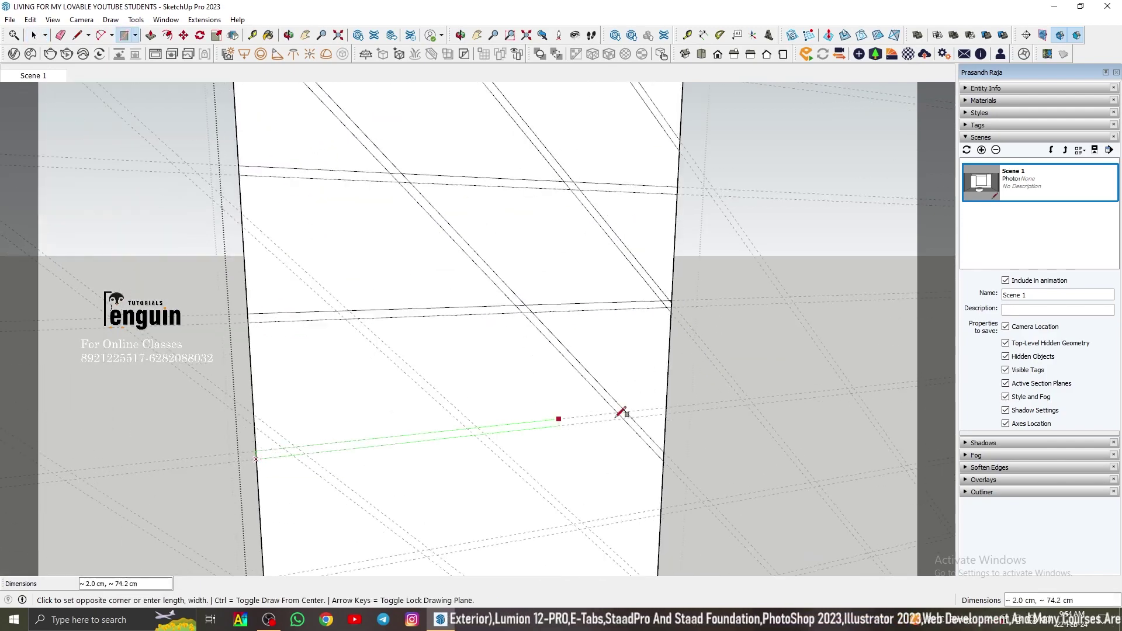
left_click(665, 408)
middle_click_drag(647, 263, 585, 193)
left_click(405, 512)
left_click(659, 507)
Trace diagonal strip edges along the guides in the lower part of the tall panel.
middle_click_drag(526, 421, 503, 445)
key("l")
left_click(373, 467)
scroll(433, 526, "up", 2)
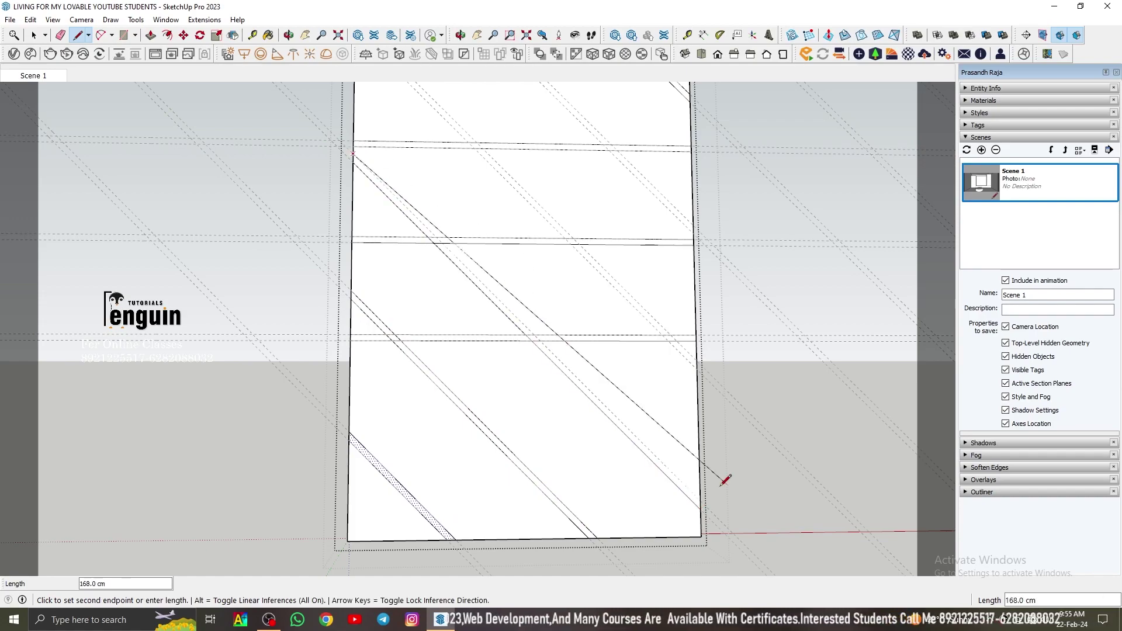
left_click(701, 502)
key("space")
Trace the remaining diagonal guides across the middle of the tall panel, with a line about 160 cm long.
scroll(539, 436, "down", 2)
key("l")
left_click(381, 240)
left_click(657, 520)
left_click(311, 185)
left_click(655, 459)
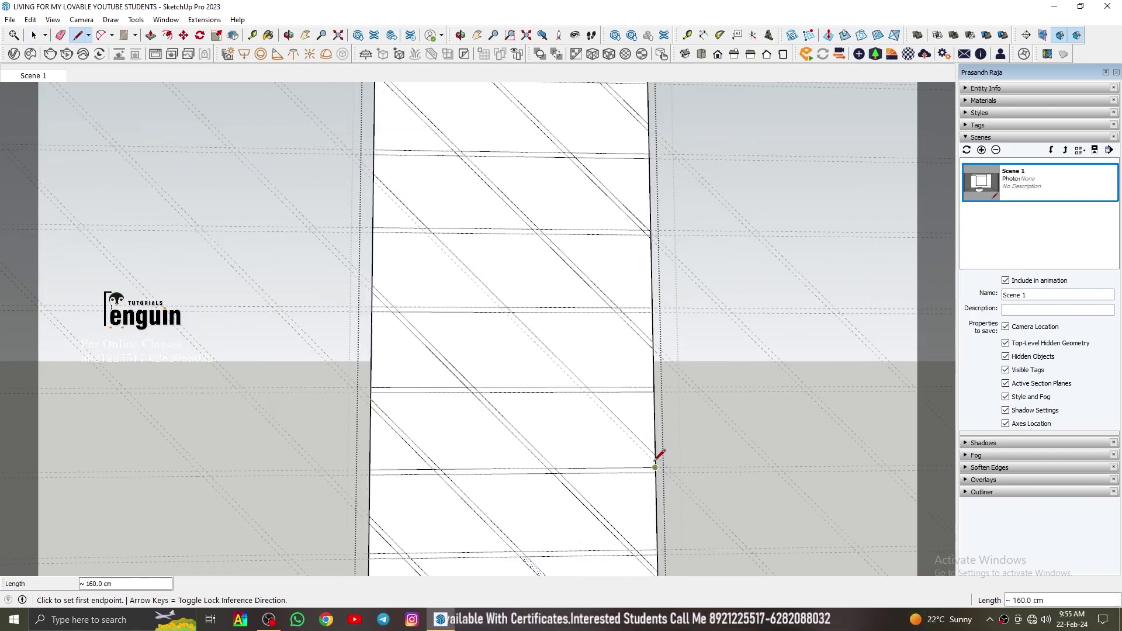
Delete all guides and erase the overlapping line segments at the first strip crossings on the tall panel.
key("space")
scroll(486, 306, "down", 3)
left_click(31, 20)
left_click(53, 126)
triple_click(489, 368)
key("e")
scroll(444, 397, "up", 5)
left_click_drag(587, 398, 600, 407)
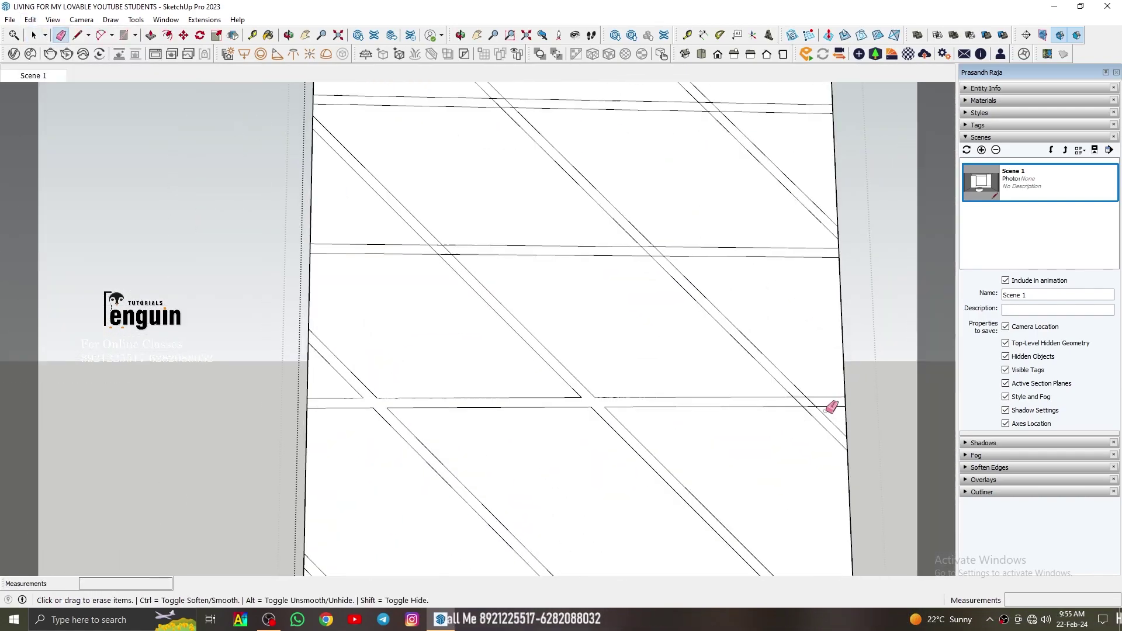
Erase the remaining line segments inside the crossings of the horizontal and diagonal strips in the tall panel's middle area.
scroll(626, 218, "up", 2)
scroll(528, 369, "down", 3)
scroll(561, 238, "up", 3)
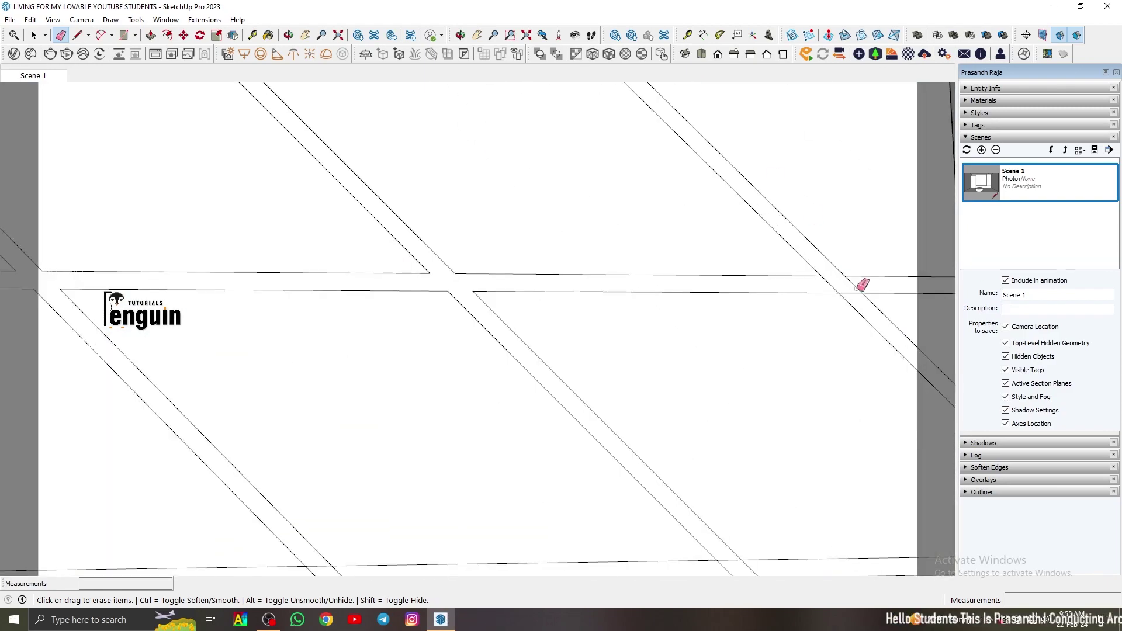
scroll(394, 248, "down", 3)
scroll(774, 268, "up", 4)
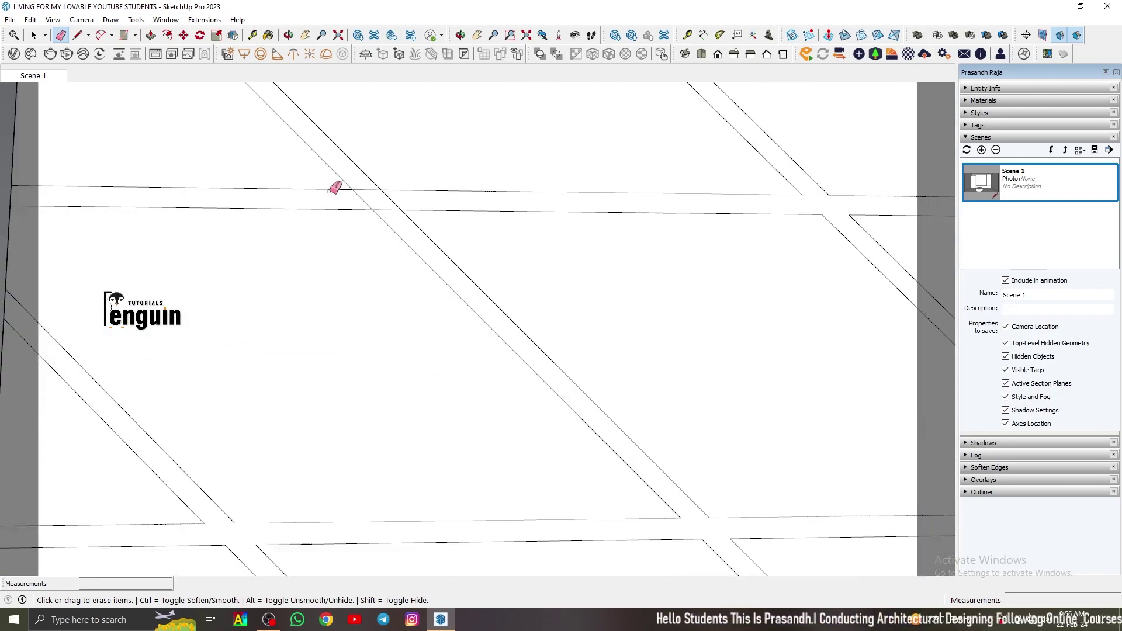
scroll(363, 201, "down", 3)
scroll(581, 193, "up", 3)
scroll(581, 195, "down", 3)
scroll(421, 355, "down", 7)
Place guides below the lowest horizontal strip and draw the missing strip between them, about 113.1 by 1.8 cm.
key("space")
scroll(423, 451, "up", 3)
key("t")
left_click(414, 410)
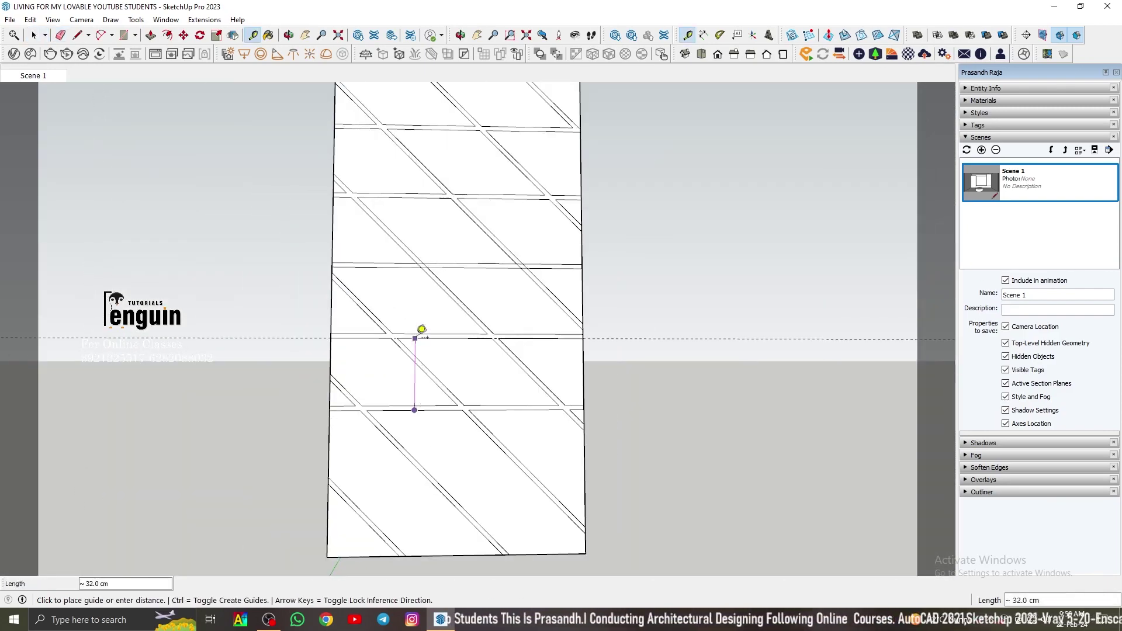
key("e")
scroll(714, 443, "up", 4)
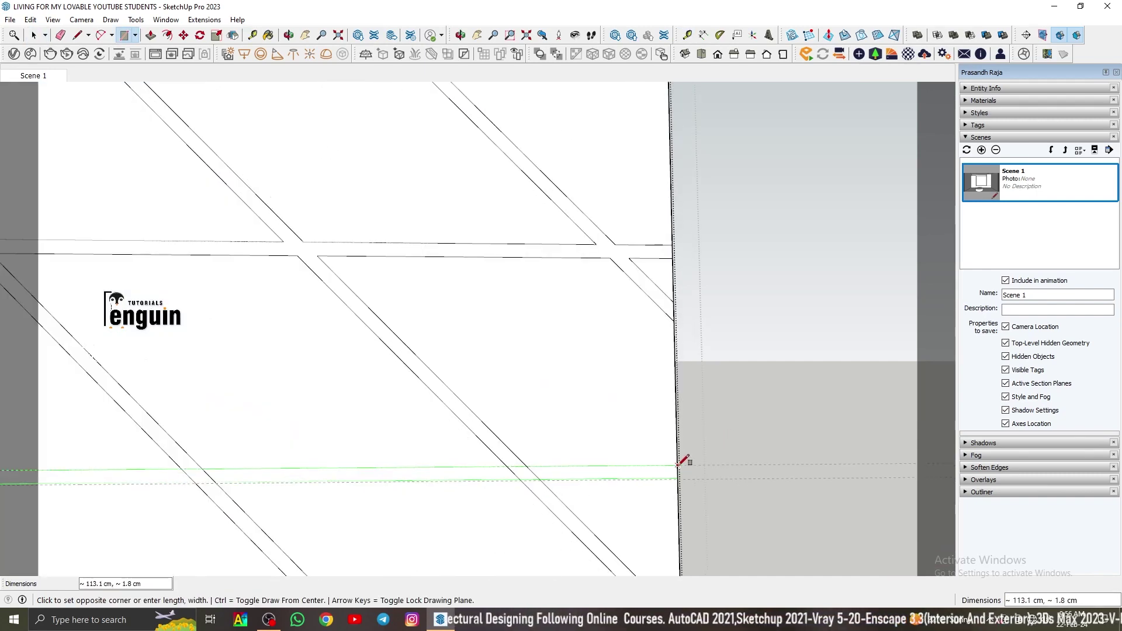
scroll(230, 454, "up", 3)
scroll(242, 468, "down", 3)
scroll(395, 444, "down", 2)
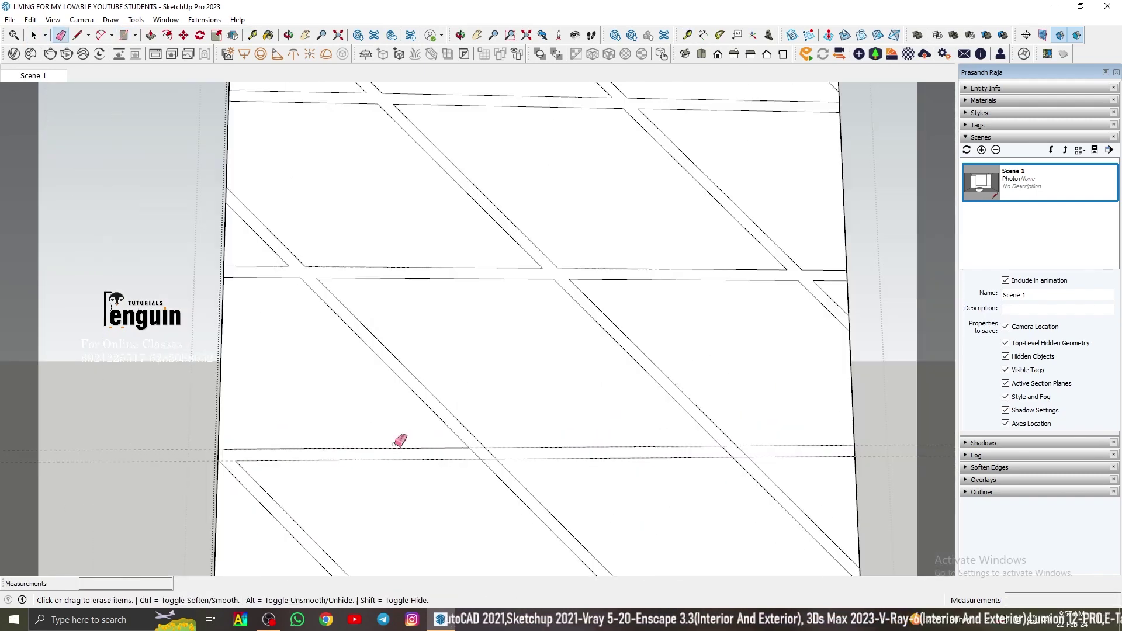
Erase the overlapping segments where the diagonal strips cross the tall panel's lowest horizontal strip.
scroll(100, 453, "up", 3)
key("space")
left_click(417, 384)
key("e")
scroll(790, 379, "down", 3)
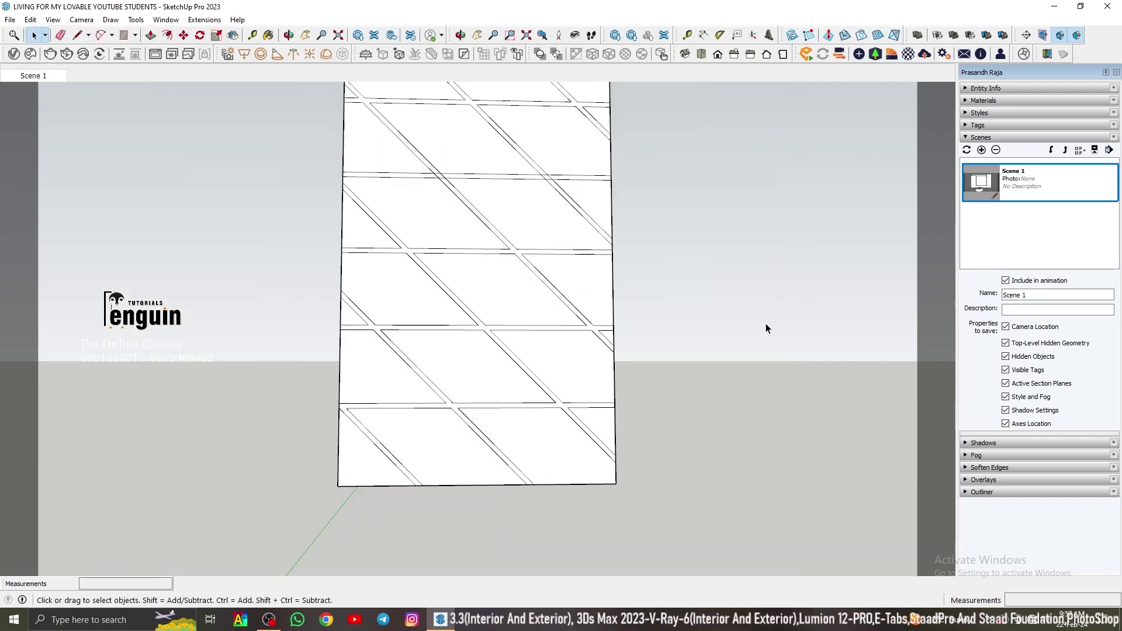
Erase the last overlapping segments at the strip crossings in the upper part of the tall panel.
scroll(418, 170, "up", 4)
scroll(582, 361, "up", 2)
scroll(608, 361, "up", 2)
left_click_drag(696, 350, 676, 361)
scroll(675, 362, "down", 4)
scroll(491, 295, "down", 3)
key("space")
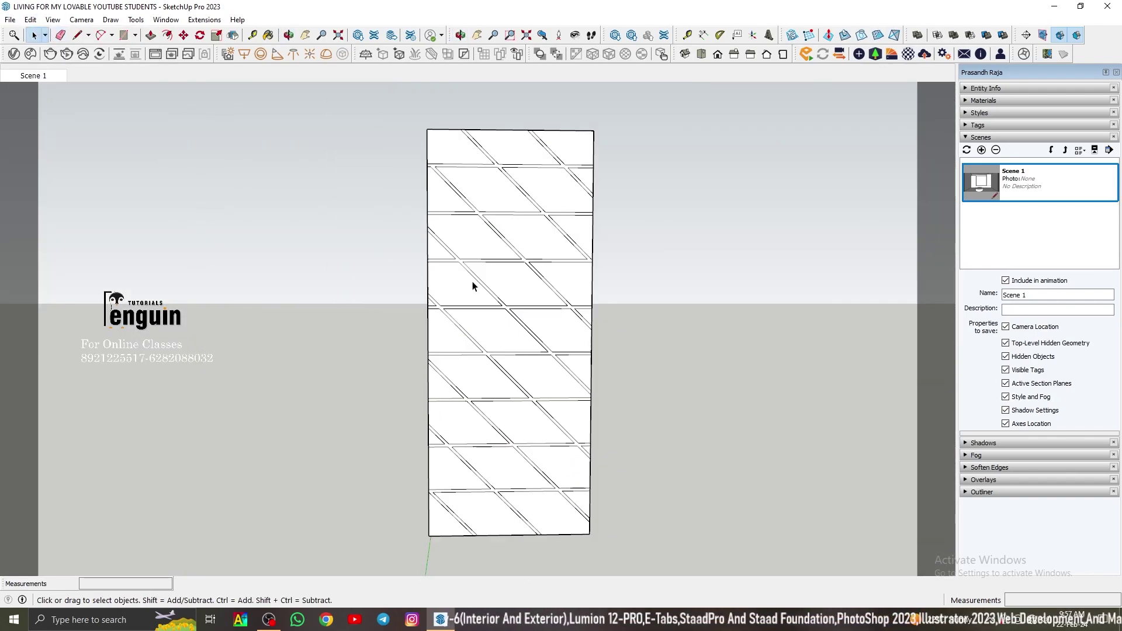
Select the connected strip face on the tall panel and show the Colors collection of materials.
scroll(493, 295, "up", 4)
left_click(527, 300)
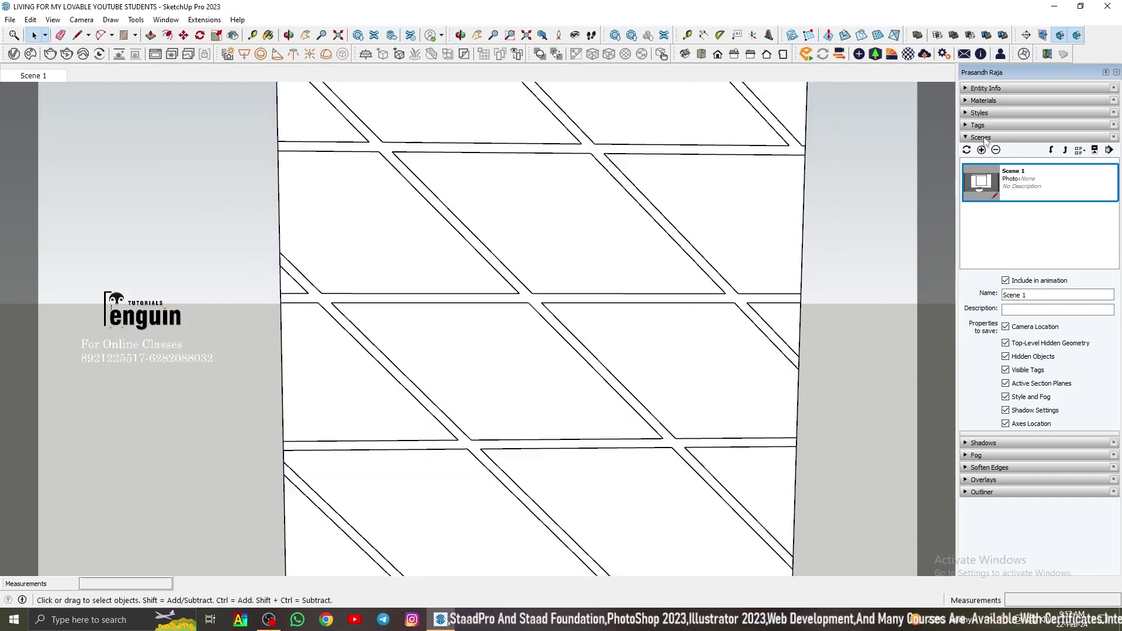
left_click(983, 100)
left_click(1049, 175)
left_click(1033, 290)
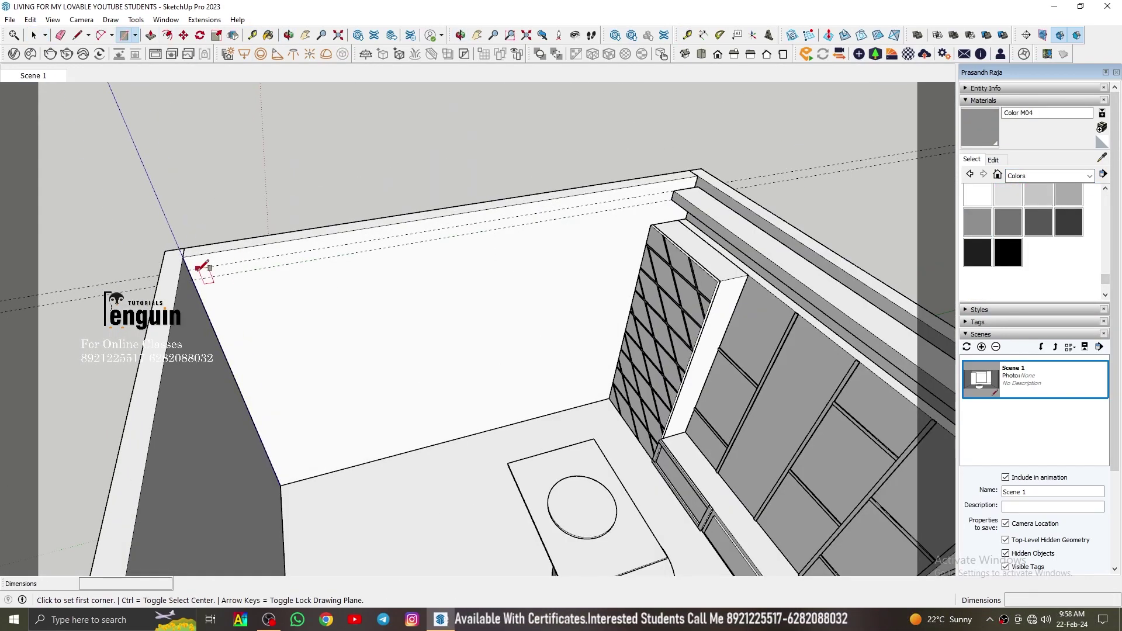
Build a ceiling ledge along the plain side wall and place tall double-outlined rectangular frames between the wall's guides.
scroll(661, 202, "up", 3)
right_click(661, 201)
left_click(699, 302)
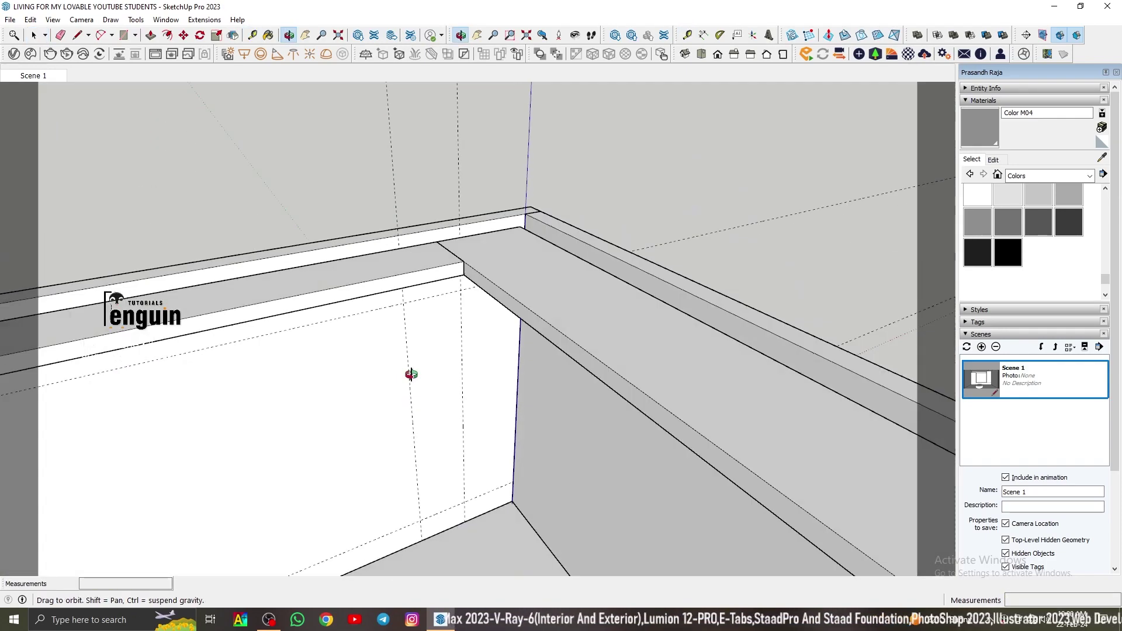
right_click(446, 321)
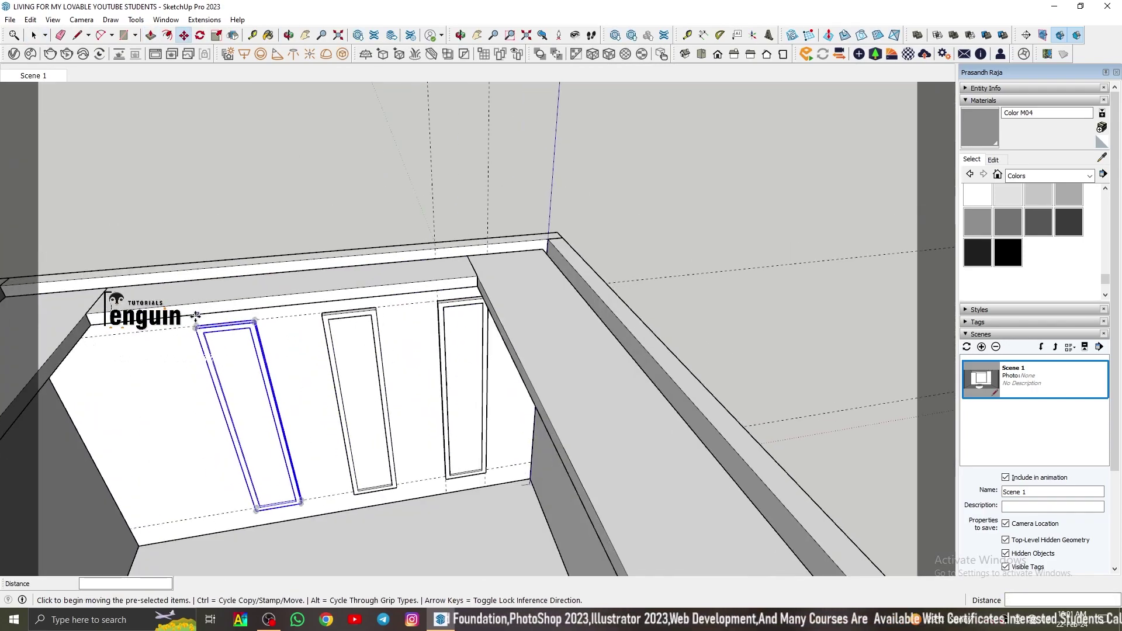
scroll(386, 308, "up", 3)
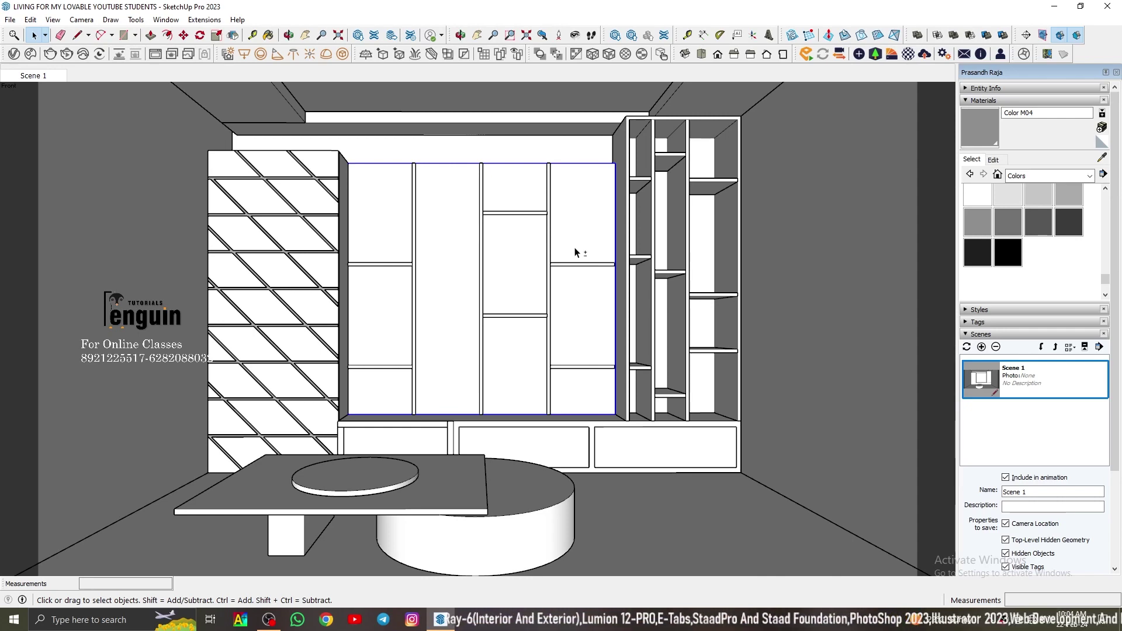
Open the gridded back panel for editing and place a guide 2.5 cm from its long top edge.
double_click(576, 253)
middle_click_drag(576, 253, 676, 203)
left_click(30, 20)
left_click(44, 187)
middle_click_drag(374, 246, 428, 306)
key("t")
left_click(360, 245)
type("2.")
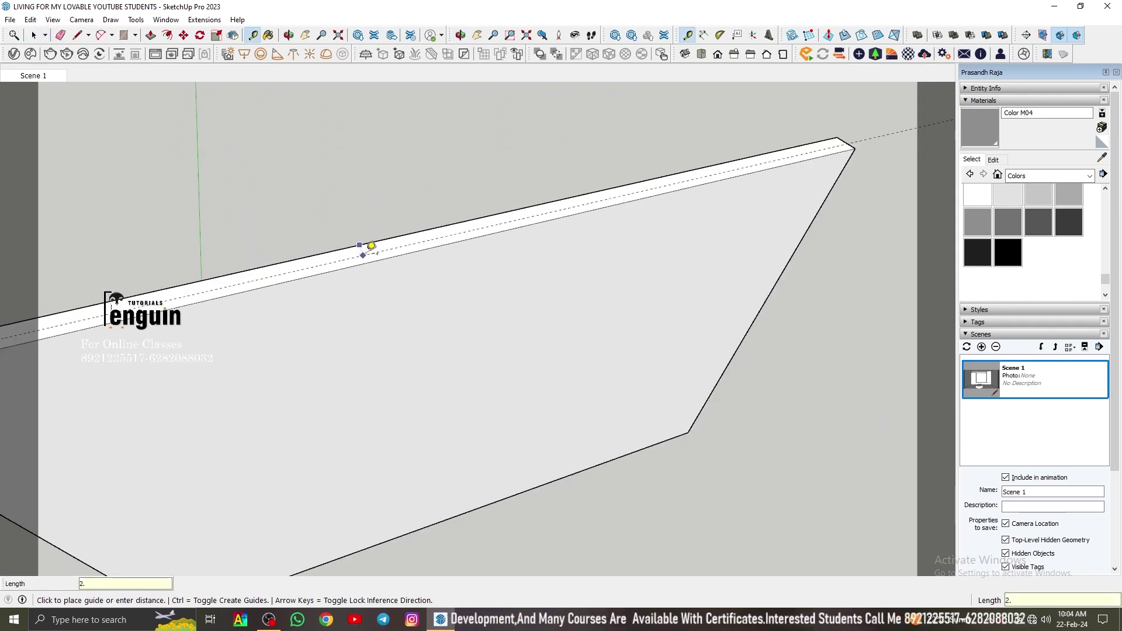
type("5")
key("Return")
Draw a narrow rectangle along the back panel's top face using the guide, then delete the guides.
key("r")
scroll(372, 248, "down", 3)
left_click(62, 321)
scroll(619, 216, "up", 4)
left_click(618, 216)
left_click(31, 20)
left_click(53, 132)
Inspect the back panel's top edge and restore the Scene 1 camera view.
middle_click_drag(526, 245, 256, 73)
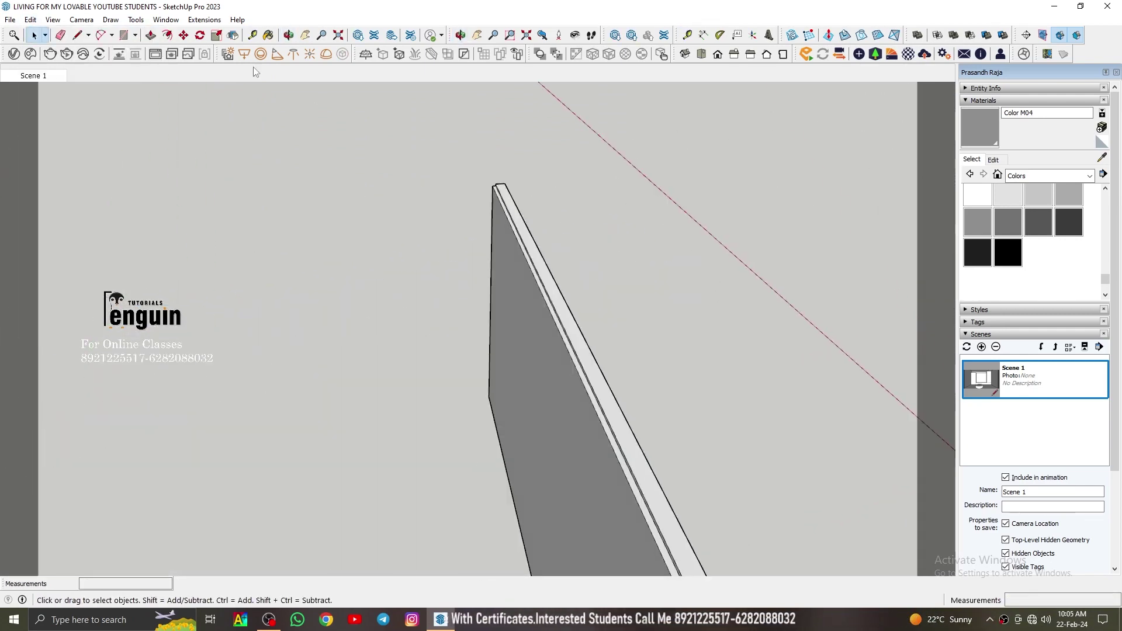
key("t")
left_click(531, 294)
key("space")
left_click(33, 75)
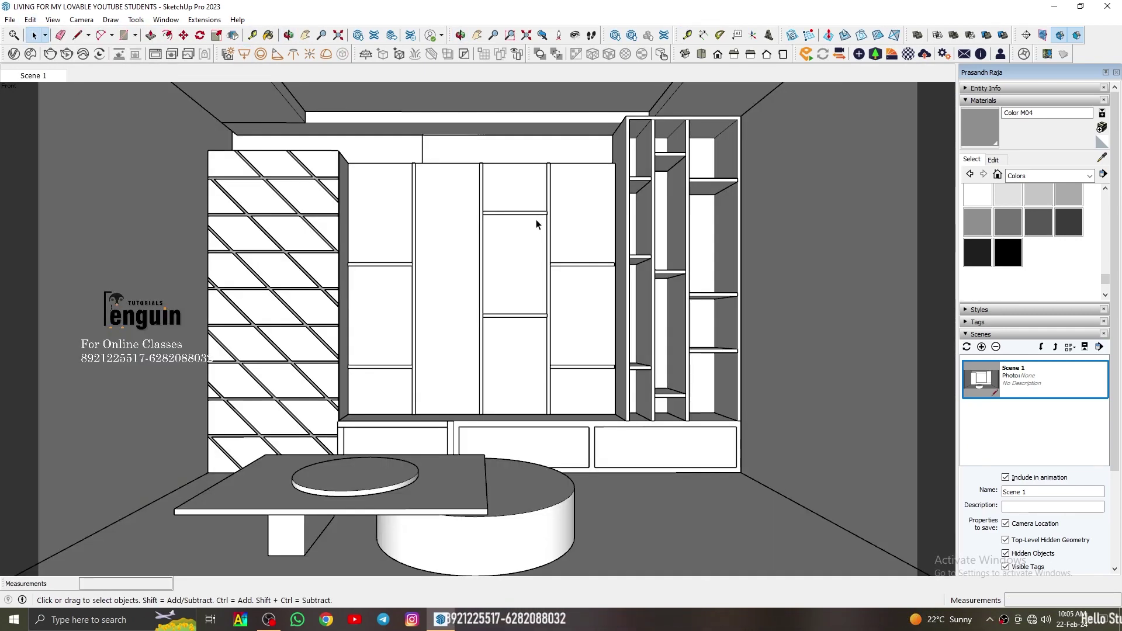
Move the circle from the floor beside the low cabinet to the open floor on the other side of the tables.
scroll(725, 488, "up", 2)
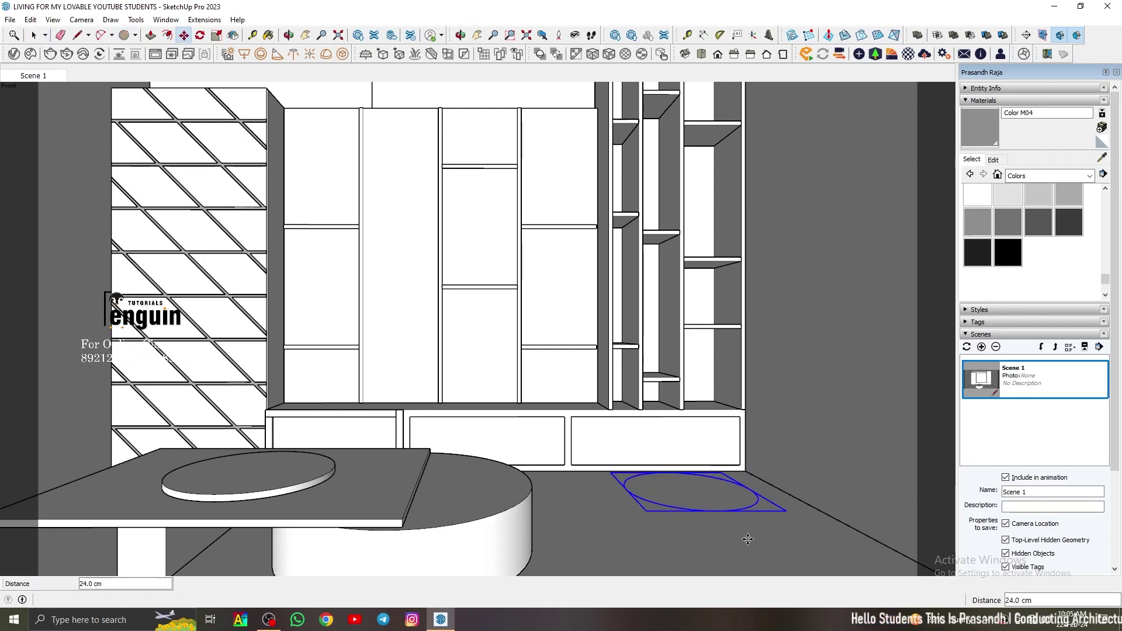
scroll(717, 484, "down", 2)
left_click(659, 506)
left_click(41, 563)
left_click(193, 558)
Extrude the floor circle into a cylinder about 46.5 cm high, reposition it, and restore the Scene 1 view.
key("p")
left_click(111, 556)
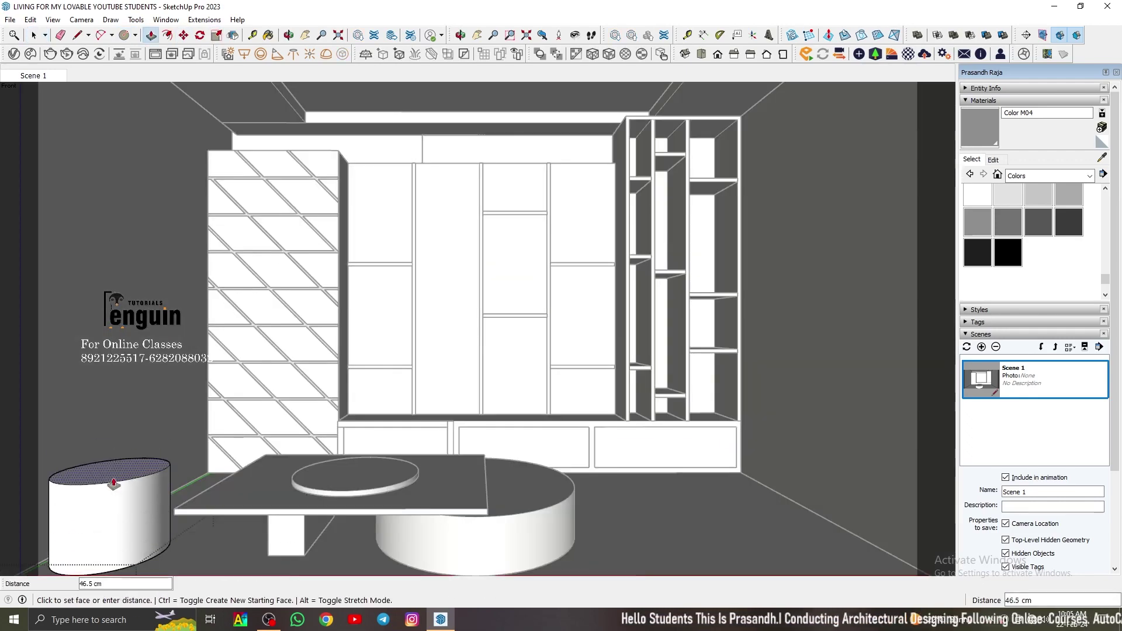
left_click(116, 490)
middle_click_drag(362, 410, 383, 386)
key("m")
left_click(34, 75)
left_click(513, 504)
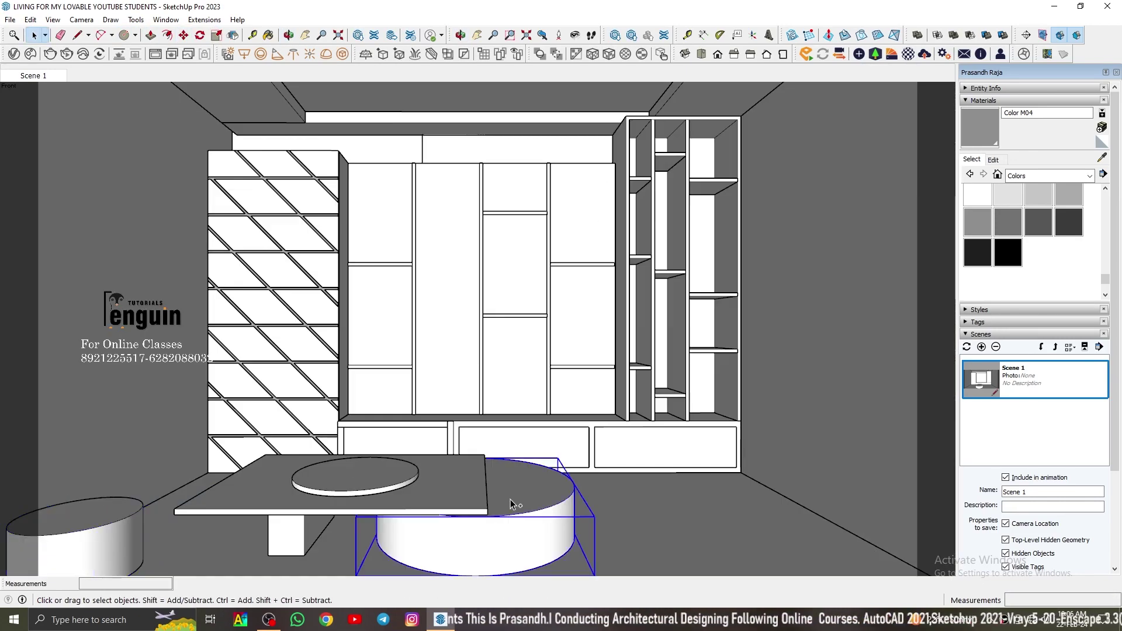
left_click(10, 20)
left_click(511, 378)
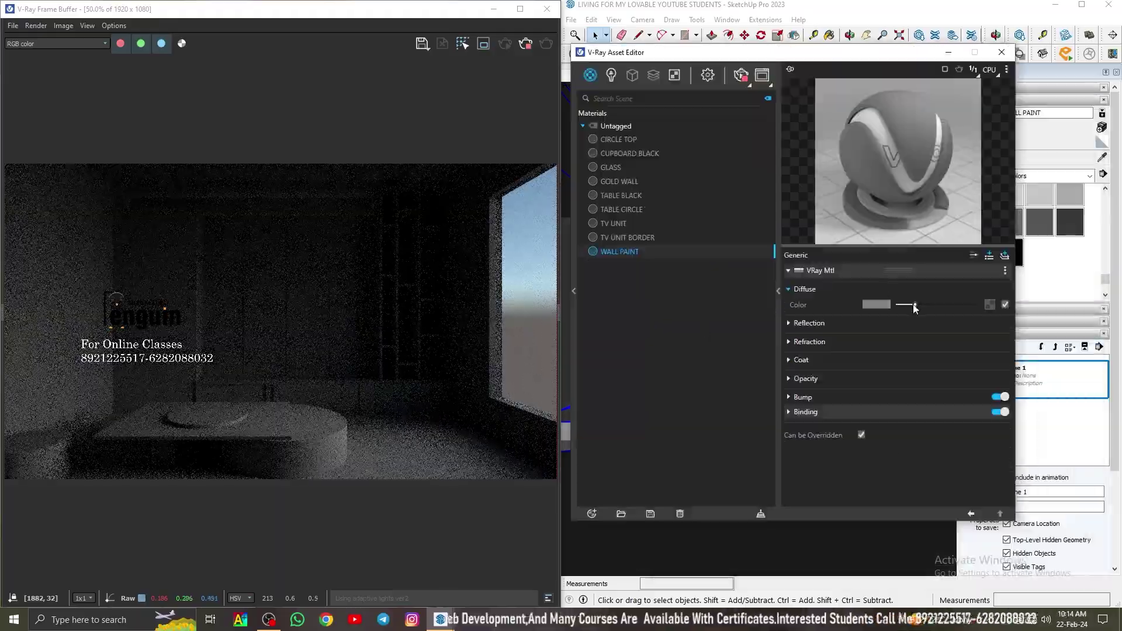
Set the WALL PAINT material's diffuse color to near white and lower its reflection glossiness slightly.
left_click(877, 304)
left_click_drag(915, 308, 941, 339)
left_click(536, 352)
left_click(381, 228)
left_click(736, 208)
left_click(809, 323)
left_click_drag(970, 354, 953, 354)
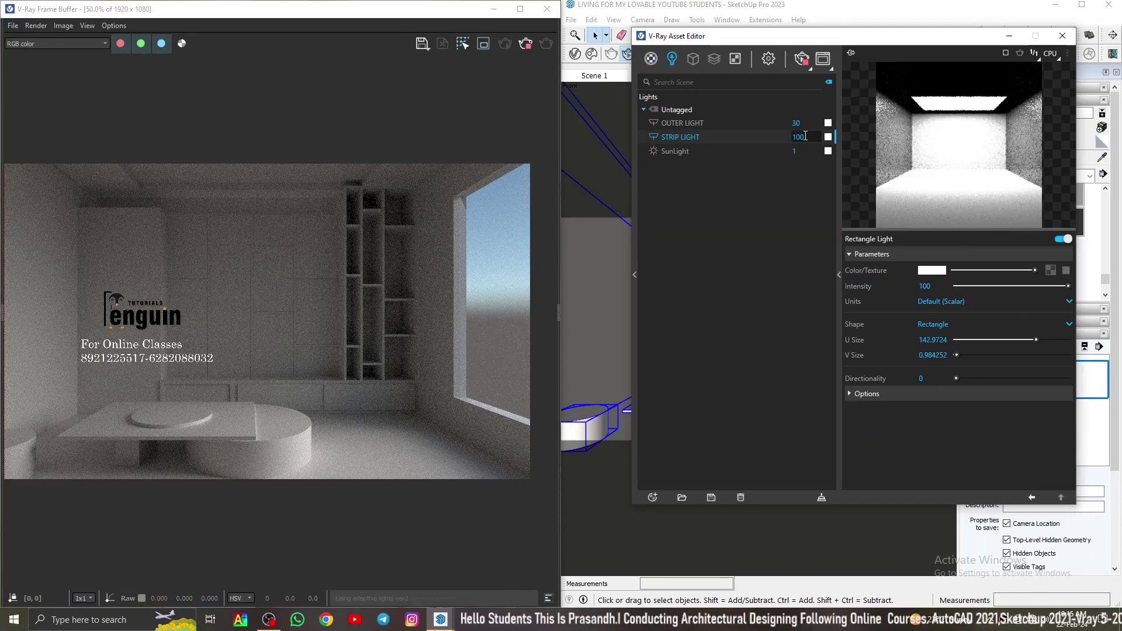
Change the STRIP LIGHT's color to a warm peach tone.
left_click(932, 270)
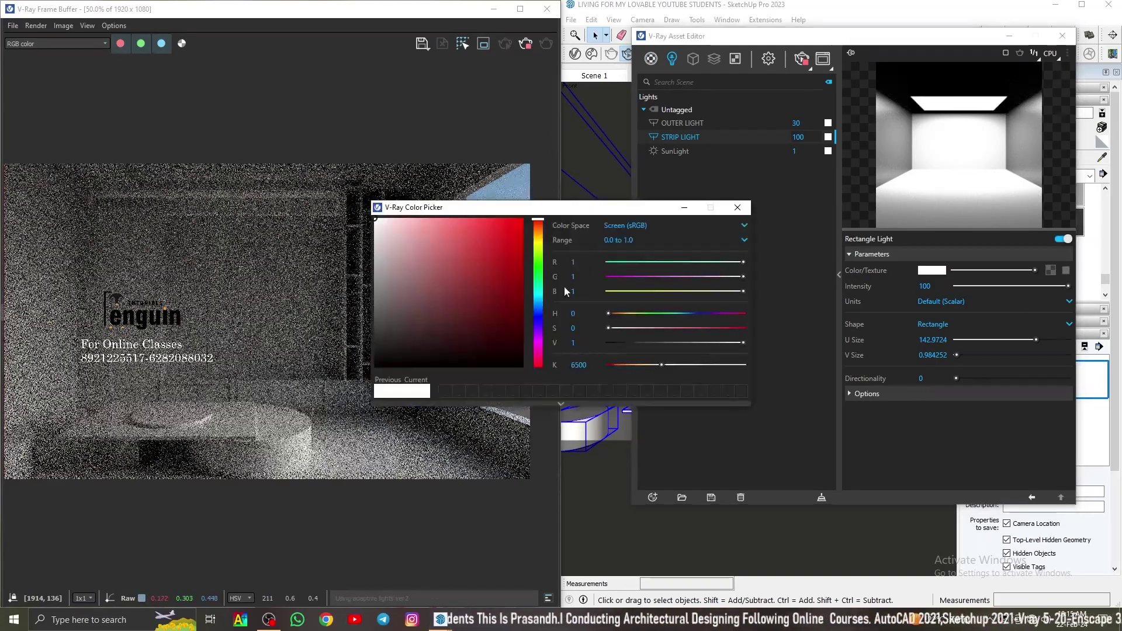
left_click(443, 218)
left_click(227, 265)
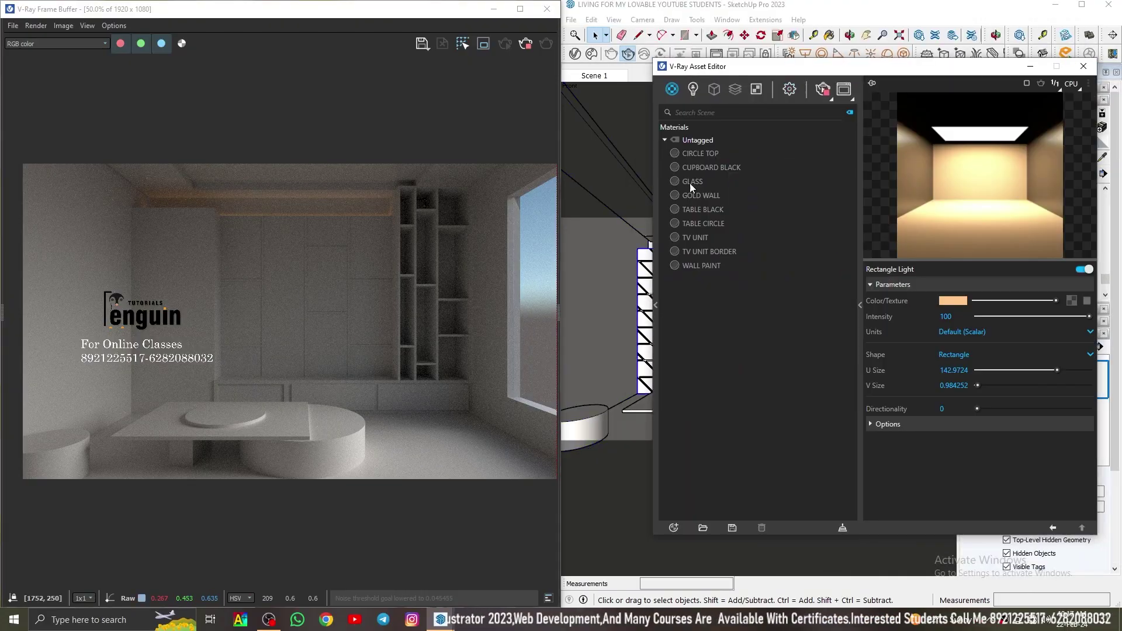
Set the GOLD WALL material's diffuse color to a pink tone with RGB 225, 129, 129.
left_click(701, 194)
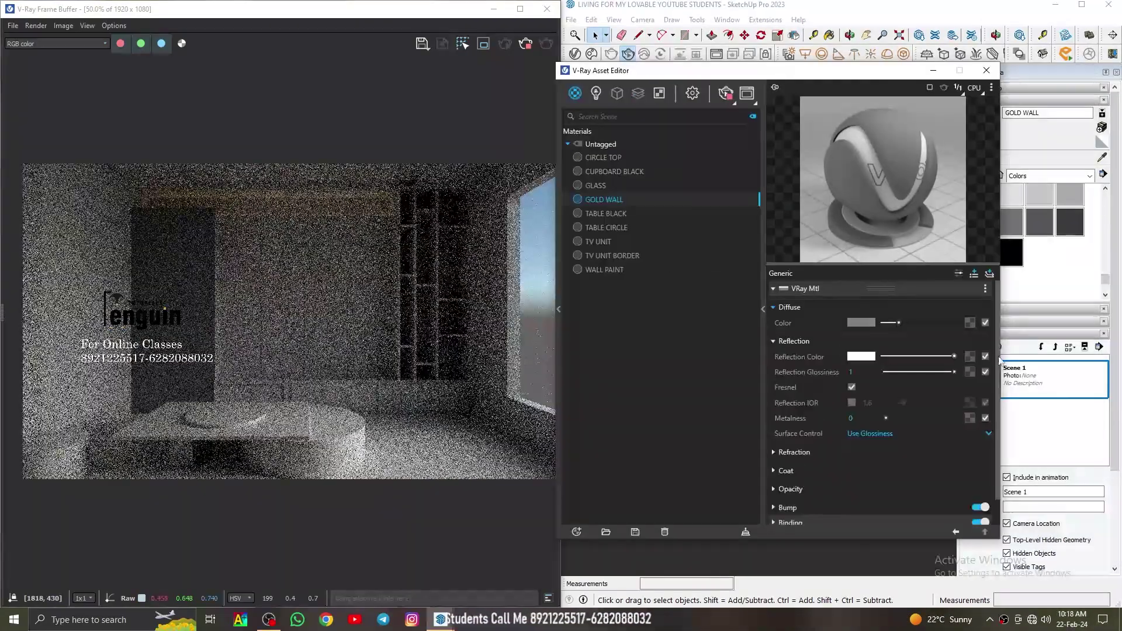
left_click(861, 322)
type("225")
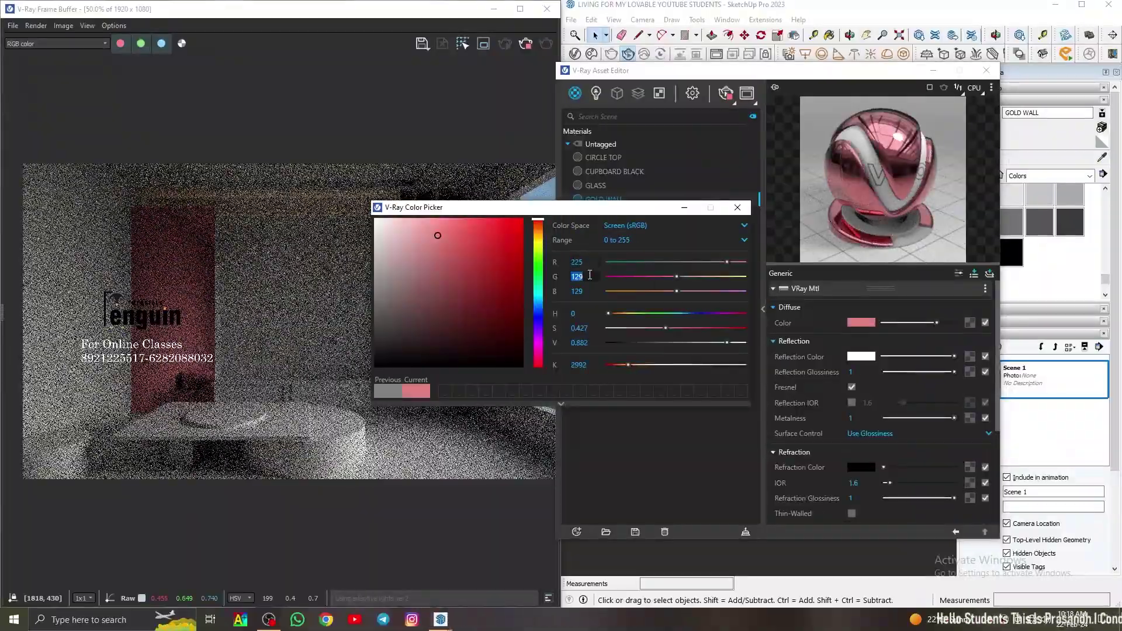
left_click(589, 274)
left_click(739, 209)
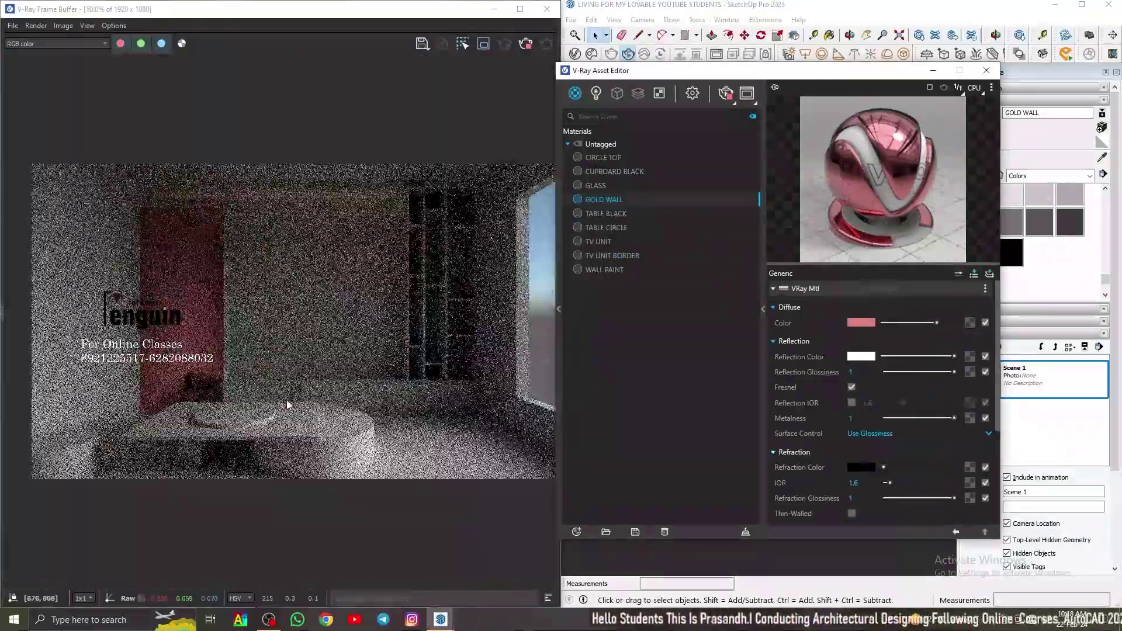
Try a golden diffuse color with RGB 225, 181, 129 on the GOLD WALL material.
left_click(861, 323)
left_click_drag(538, 219, 538, 232)
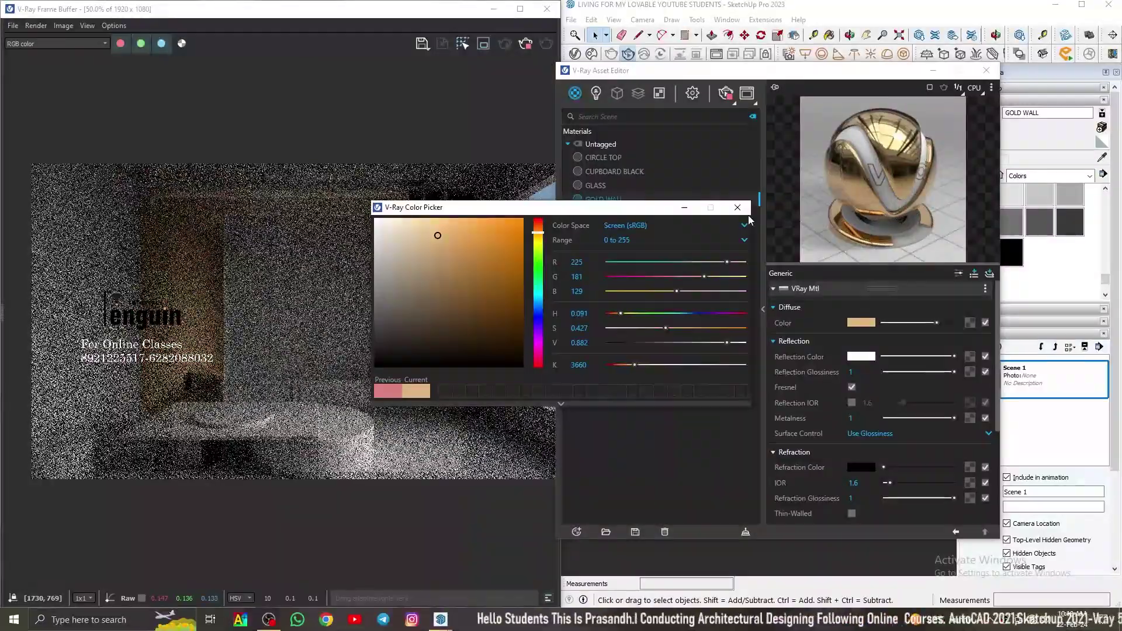
left_click(587, 277)
left_click_drag(439, 235, 356, 208)
Enter 225 as the GOLD WALL diffuse color's red value, then pick a muted pinkish red and check the render.
left_click(585, 261)
type("22")
key("Return")
left_click(538, 220)
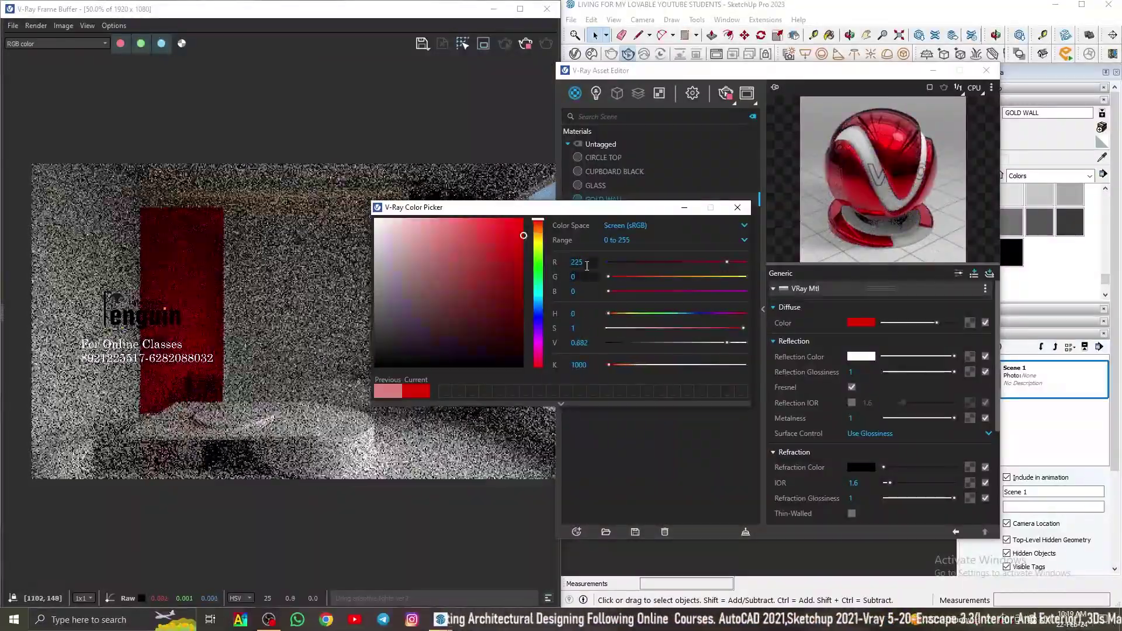
left_click(444, 241)
left_click(738, 208)
scroll(178, 351, "up", 2)
scroll(178, 351, "down", 2)
left_click(275, 395)
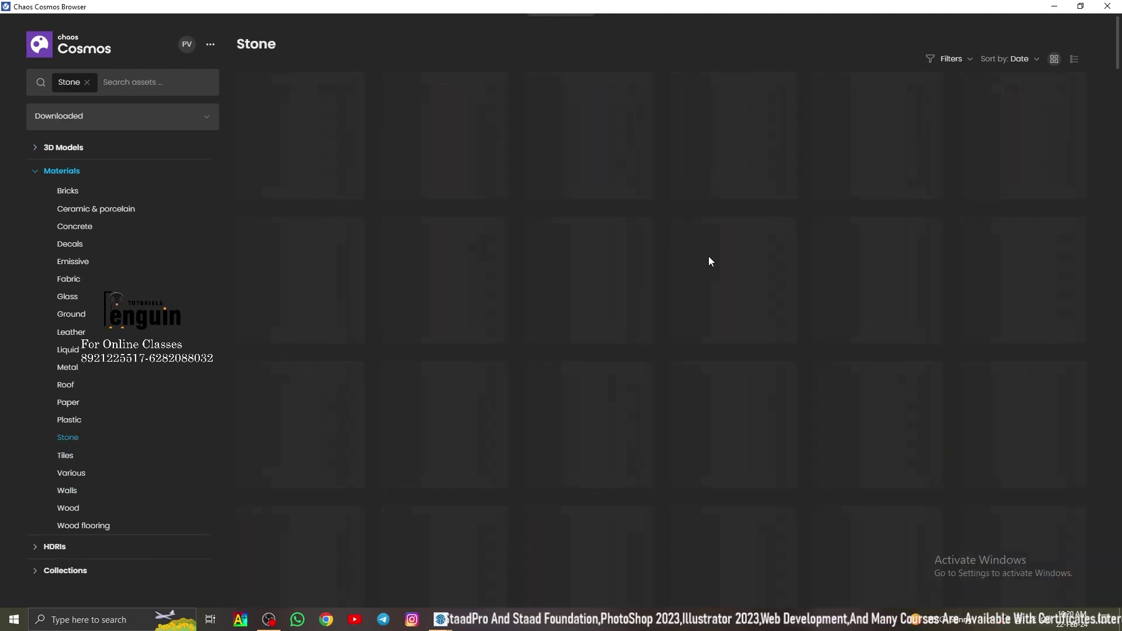
Change the Downloaded filter in Chaos Cosmos and browse the Stone materials.
left_click(117, 115)
left_click(73, 146)
scroll(585, 415, "down", 10)
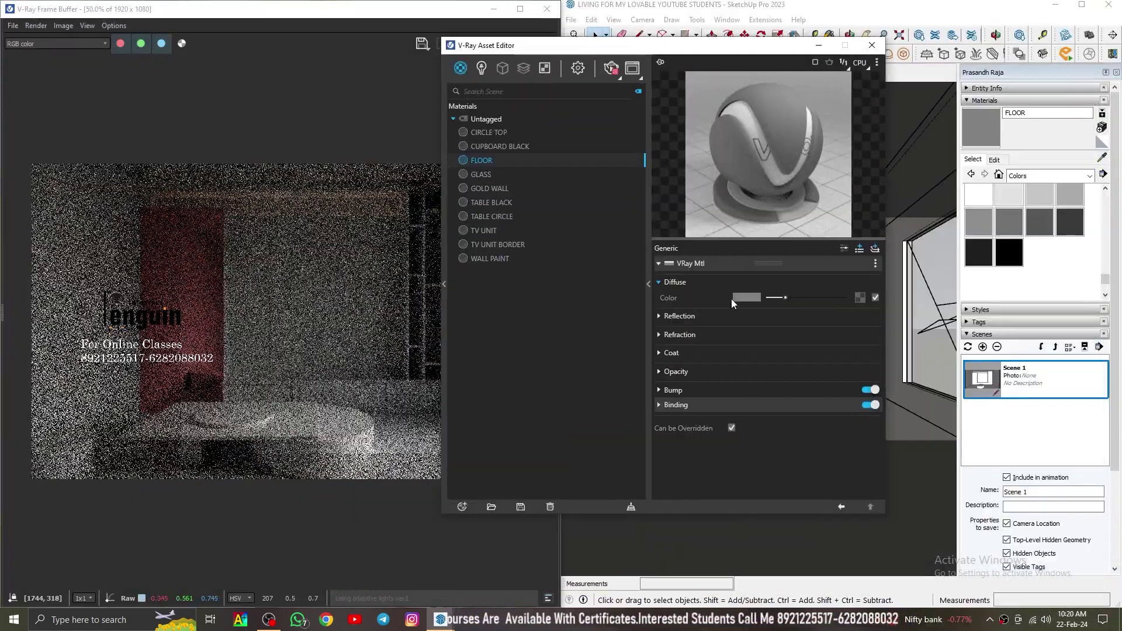
Add a bitmap to the FLOOR material's diffuse color and look through the STONE folder's tile textures.
left_click(731, 300)
double_click(585, 171)
double_click(591, 292)
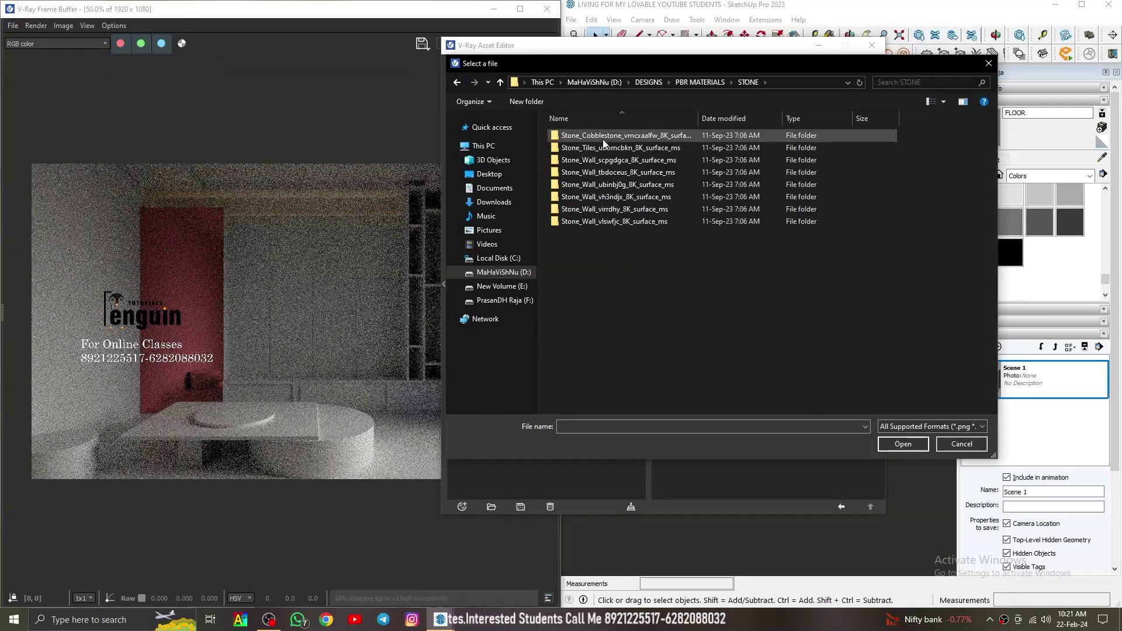
double_click(579, 147)
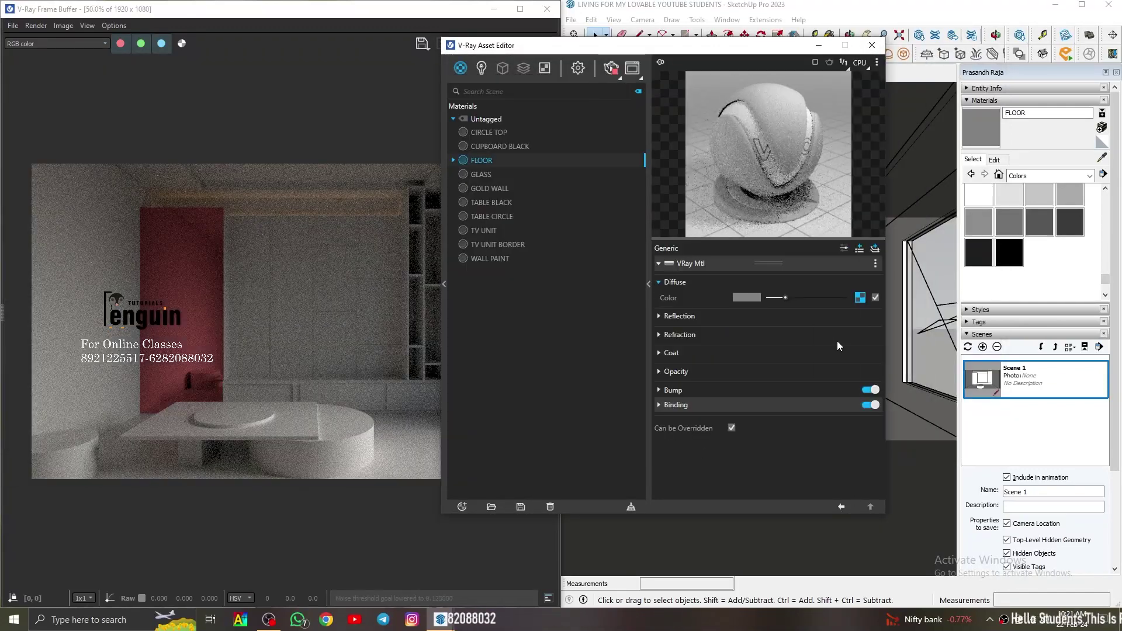
Use a Mix (Operator) texture for FLOOR's diffuse color and load wgildhmv_8K_Albedo.jpg from the GRANITE marble tile folder.
left_click(860, 297)
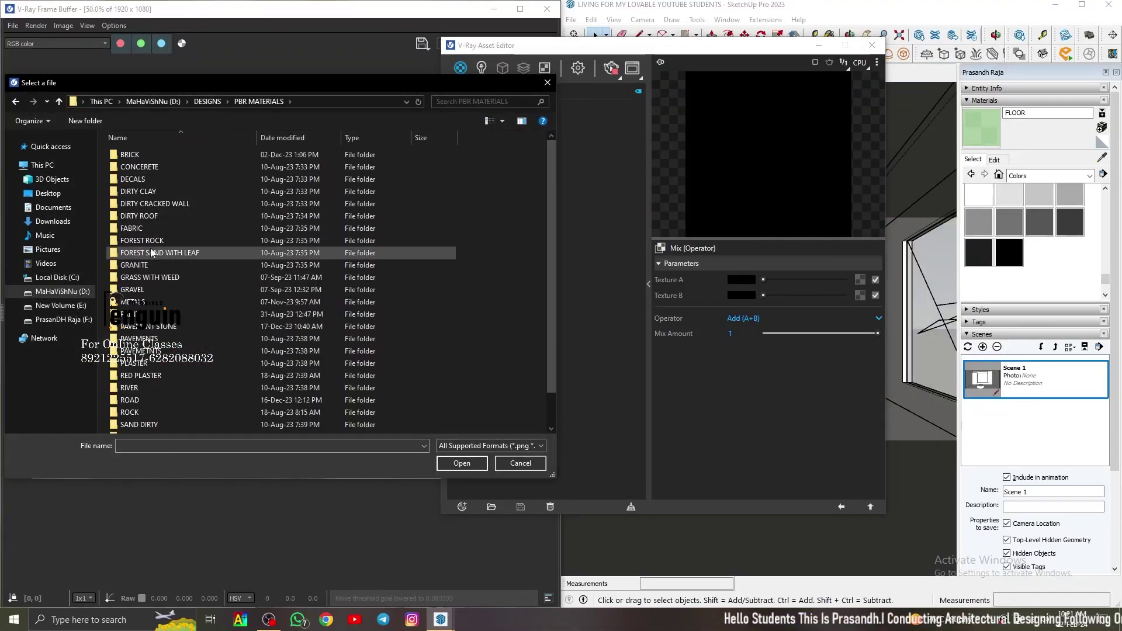
double_click(149, 248)
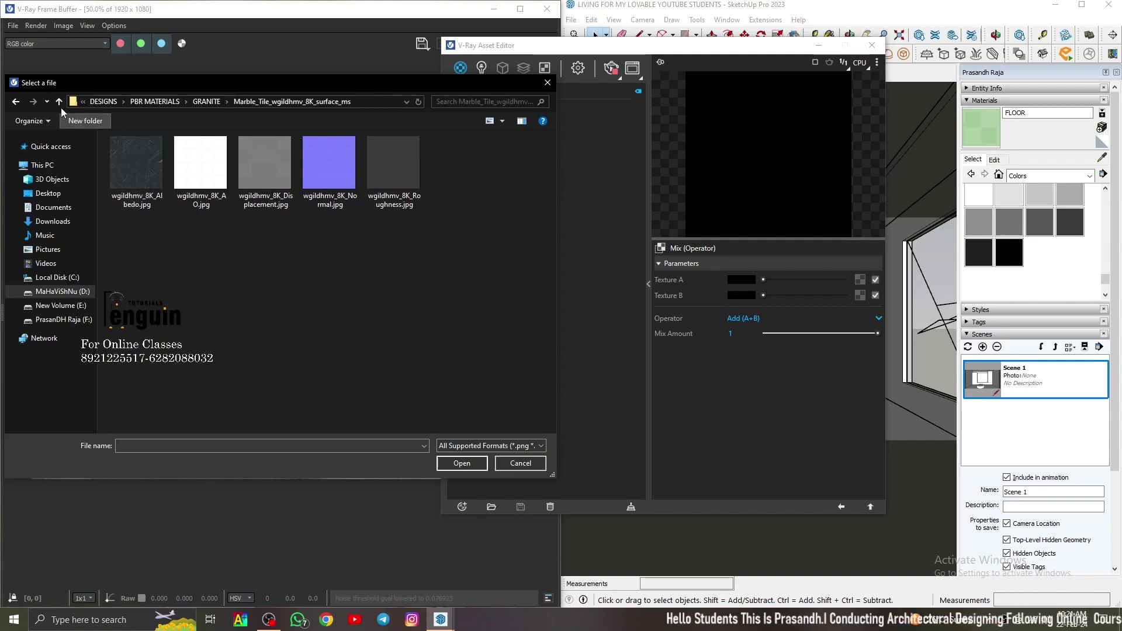
double_click(135, 195)
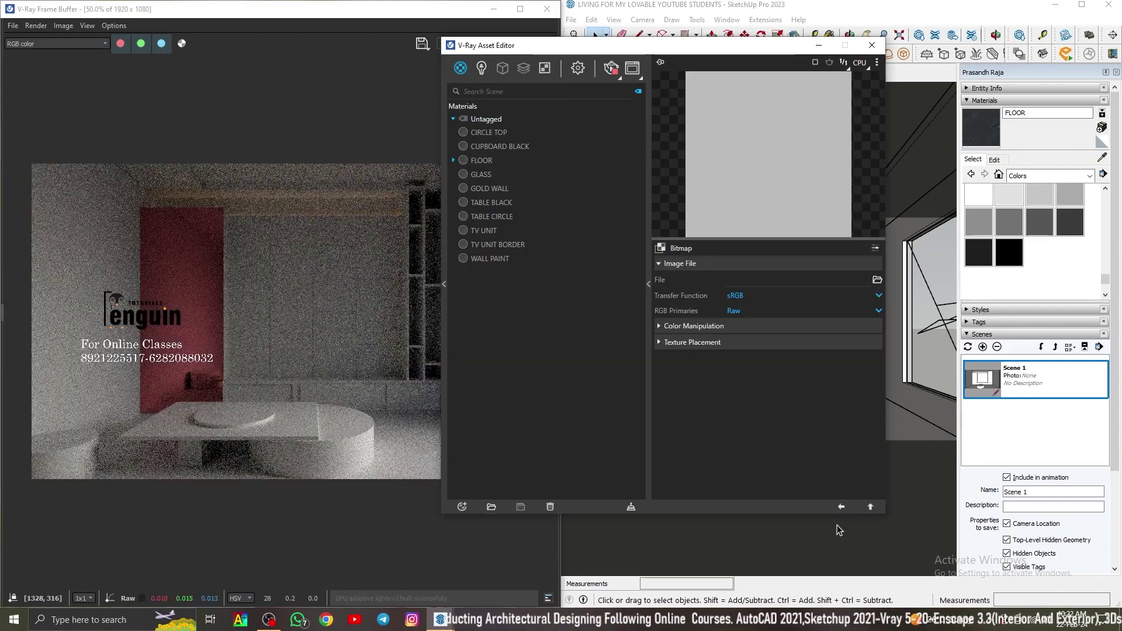
Load a texture for FLOOR's reflection roughness, set its bump mode to Normal Map and open the reflection glossiness texture.
left_click(842, 507)
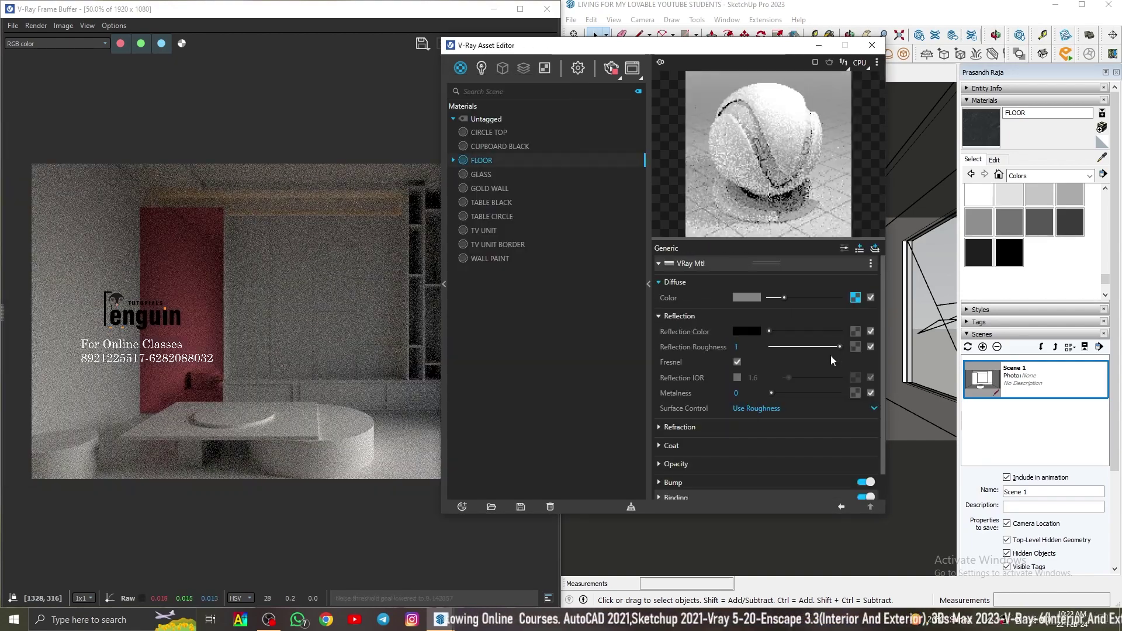
double_click(407, 204)
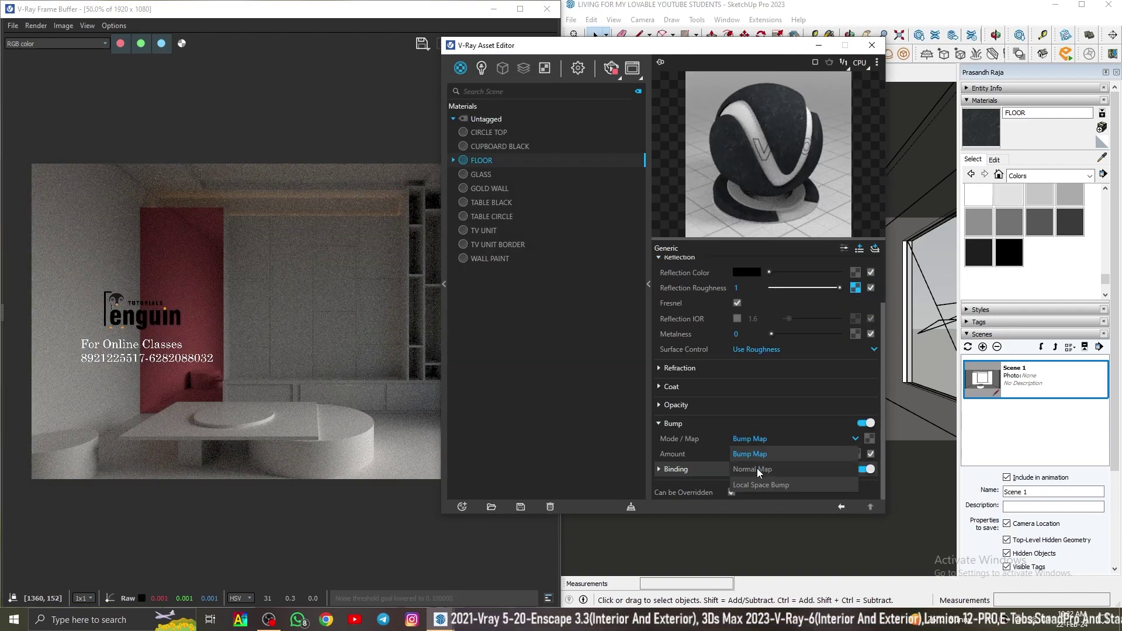
left_click(756, 468)
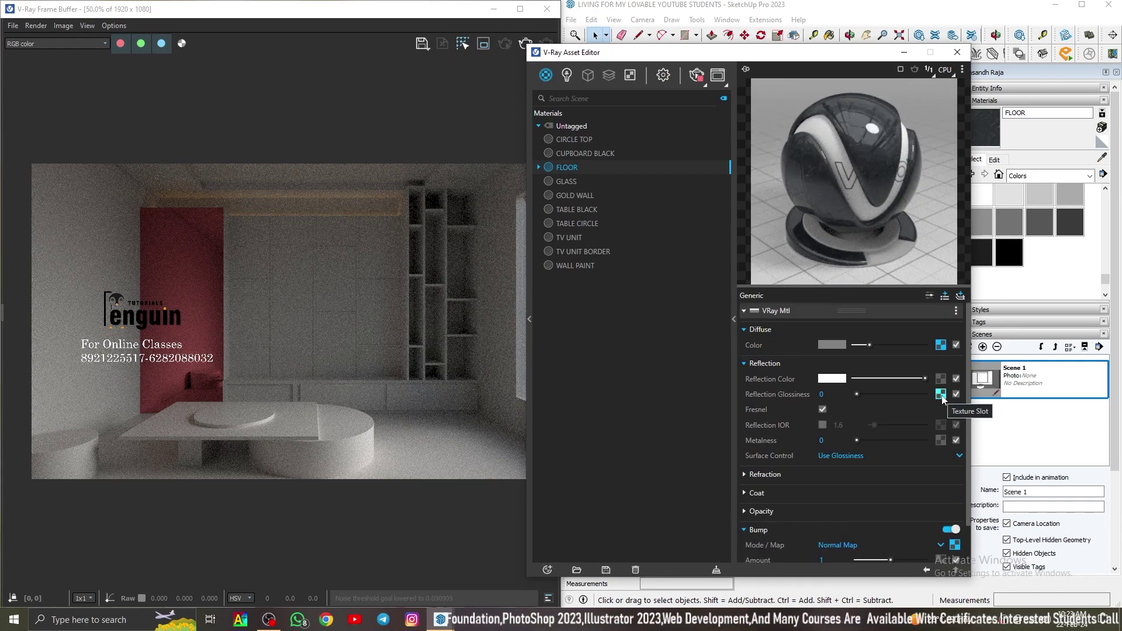
left_click(941, 400)
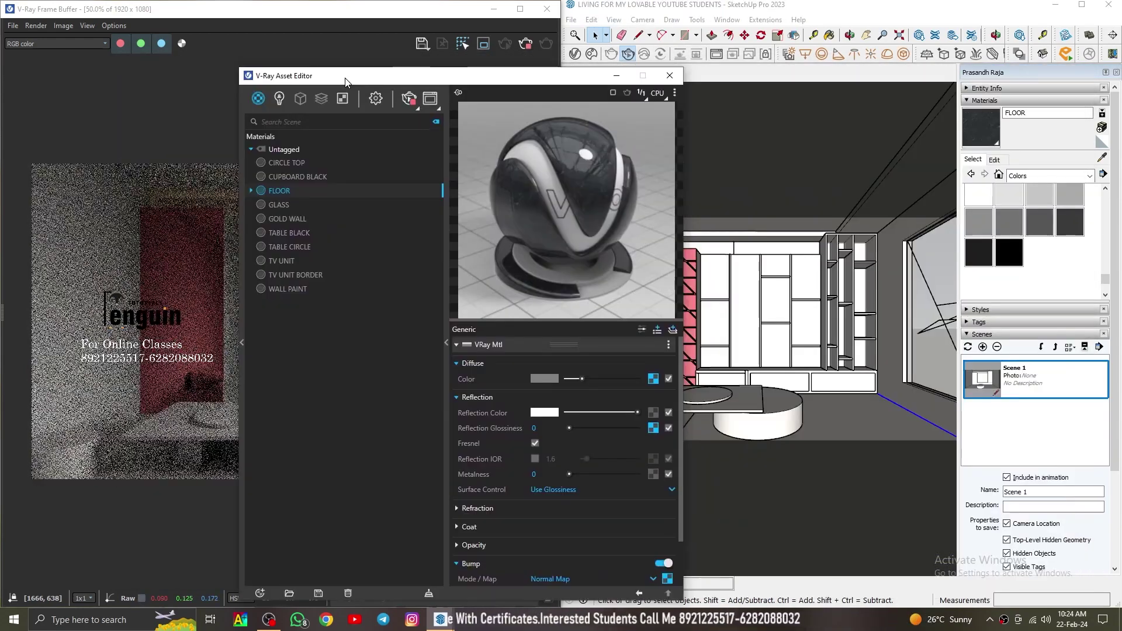
Apply the FLOOR material to the selected floor face of the living room.
right_click(327, 190)
left_click(344, 213)
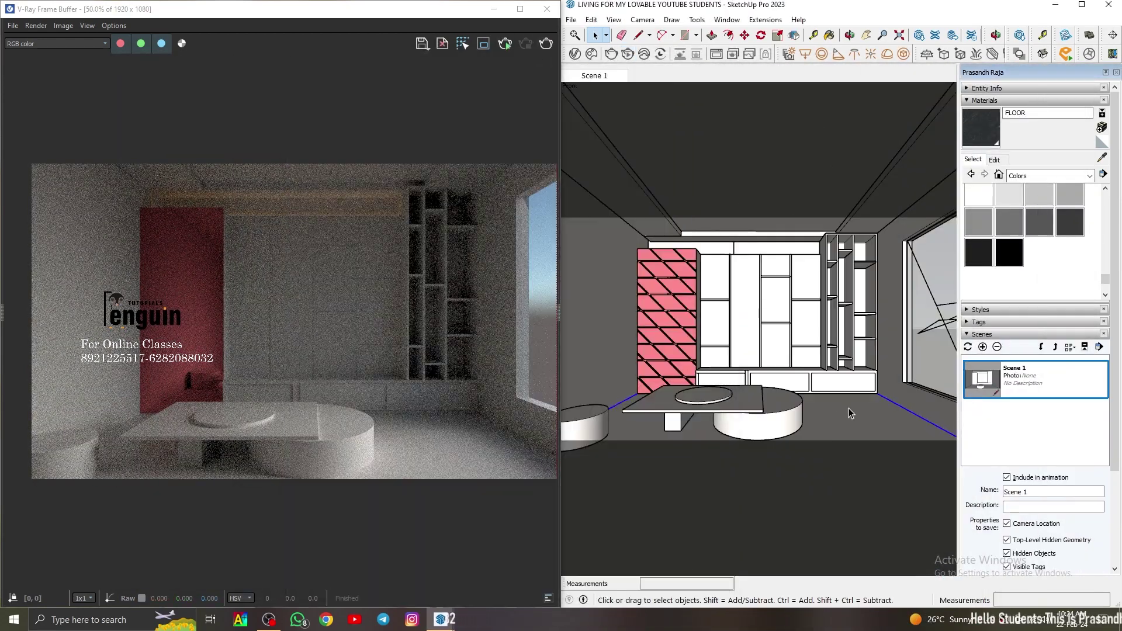
key("b")
scroll(874, 392, "up", 5)
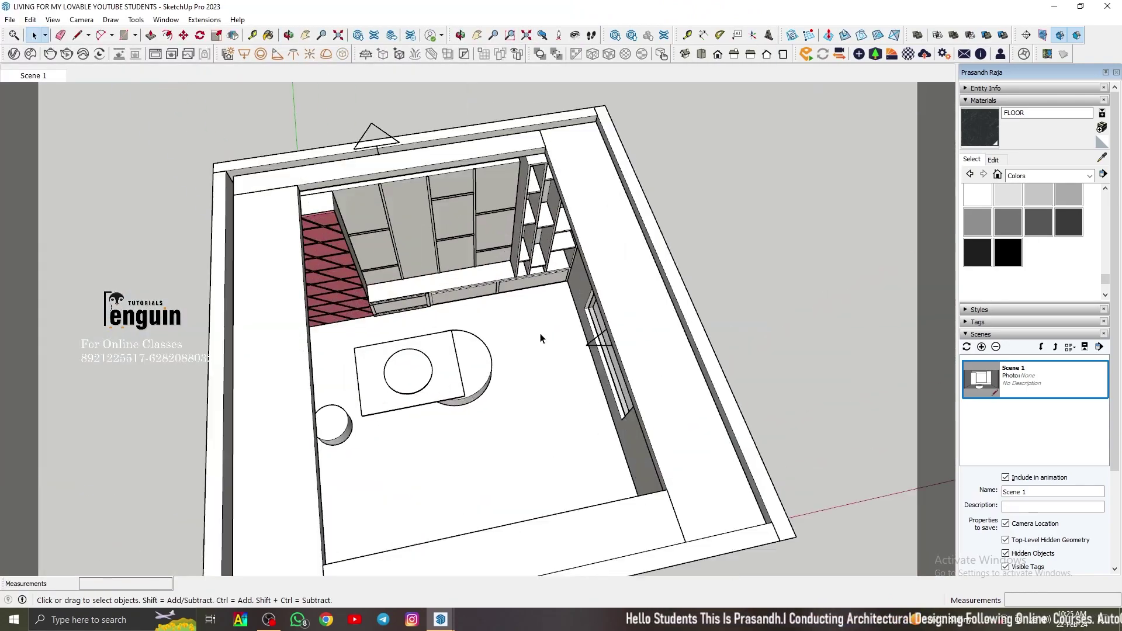
key("b")
left_click(631, 304)
key("space")
key("ctrl+z")
Take the FLOOR material from its swatch and paint the room's floor face with it.
scroll(507, 358, "up", 5)
key("space")
left_click(988, 122)
left_click(607, 319)
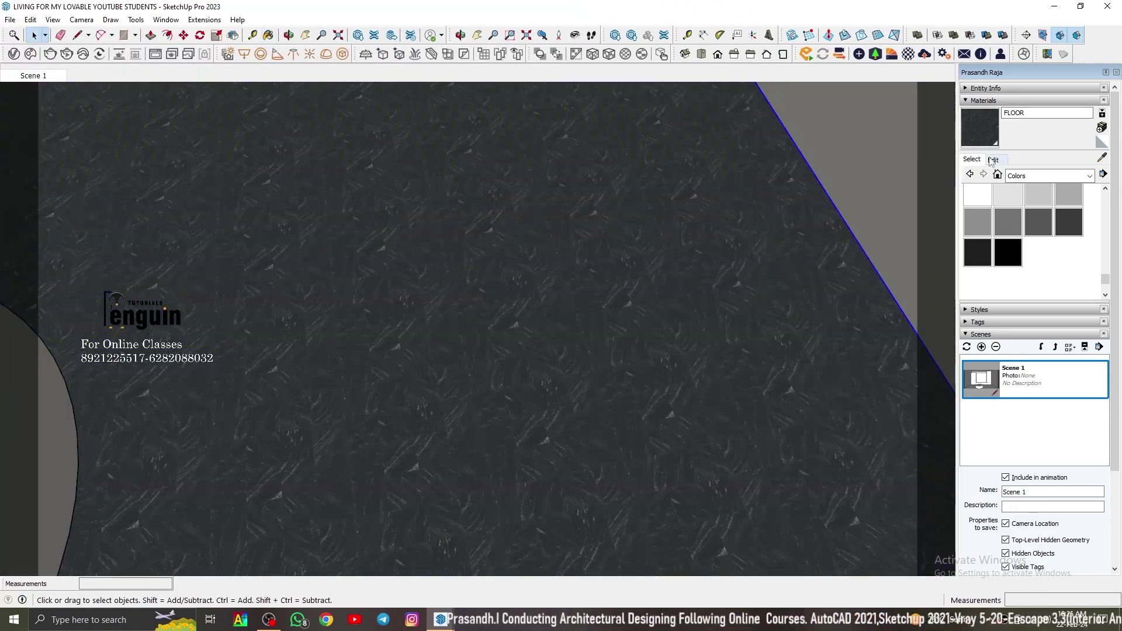
Open the FLOOR texture's width for editing and start an interactive V-Ray render.
left_click(993, 161)
left_click(987, 292)
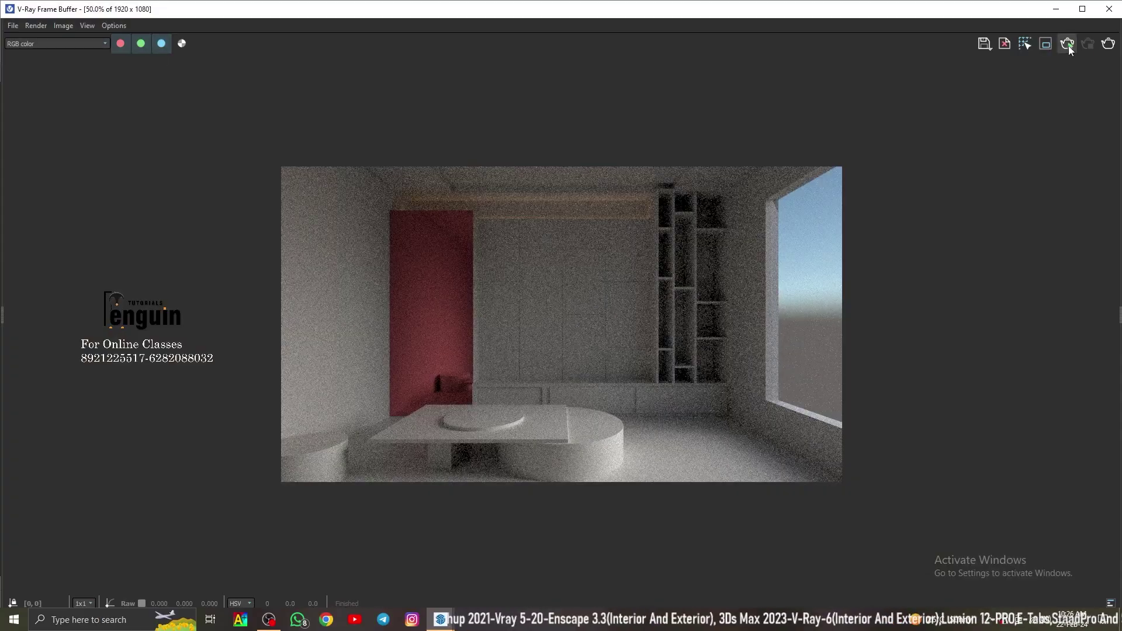
left_click(1068, 46)
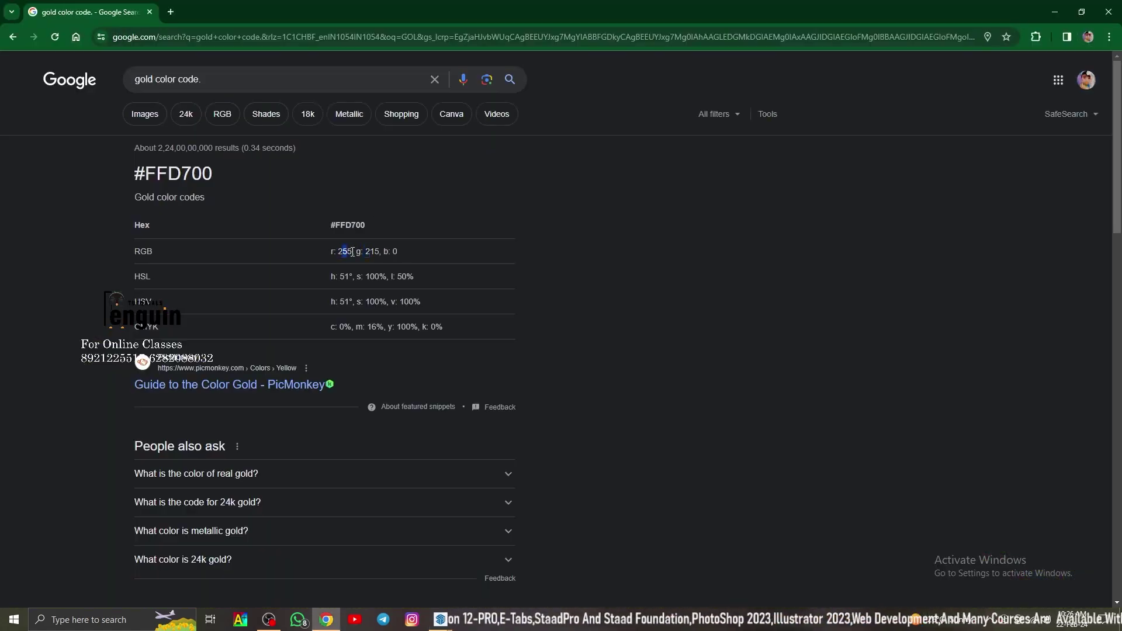
Switch from Chrome to the V-Ray Frame Buffer, place SketchUp beside it and set GOLD WALL's diffuse green value to 215.
key("alt+Tab")
key("super+Left")
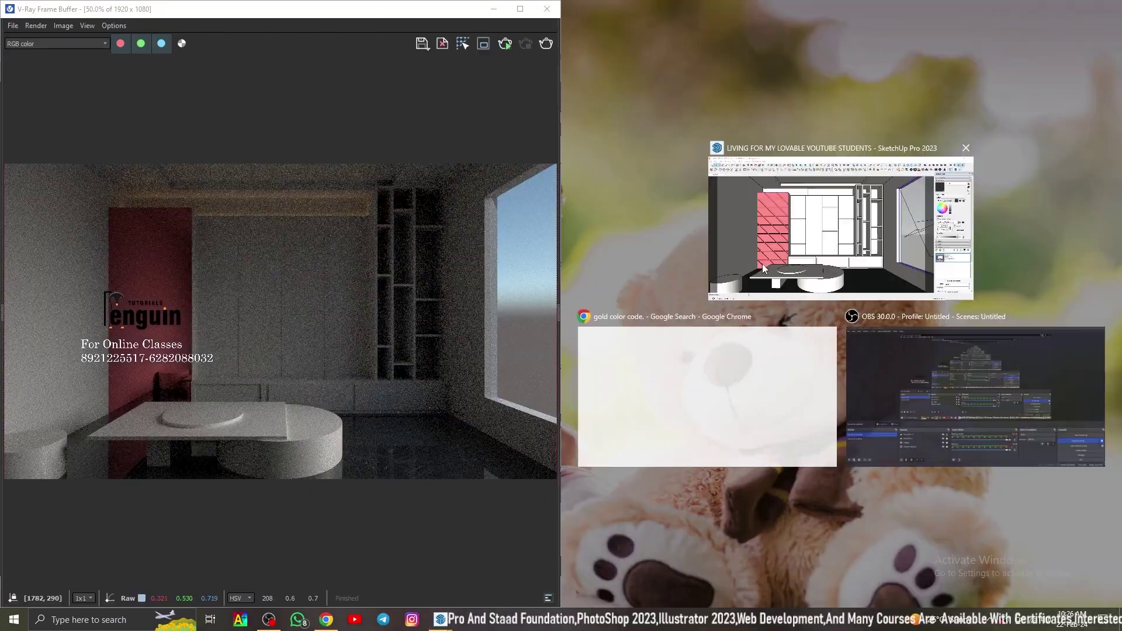
left_click(836, 228)
type("215")
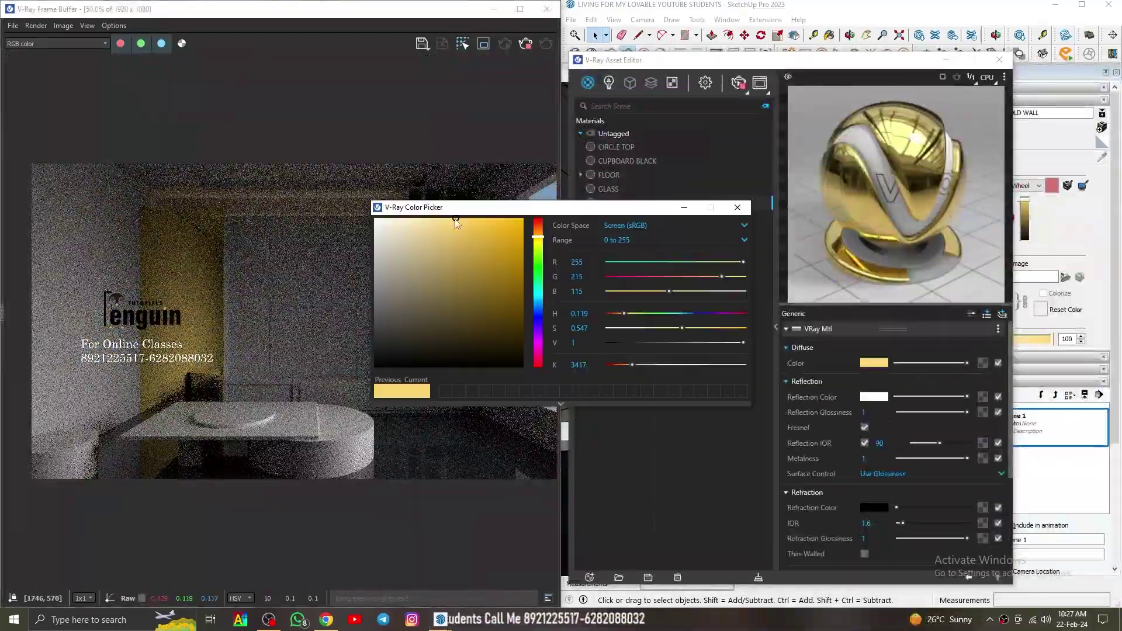
Shift the GOLD WALL diffuse color's hue toward orange and check the wall in the render.
left_click(538, 233)
scroll(421, 447, "up", 1)
scroll(363, 482, "down", 1)
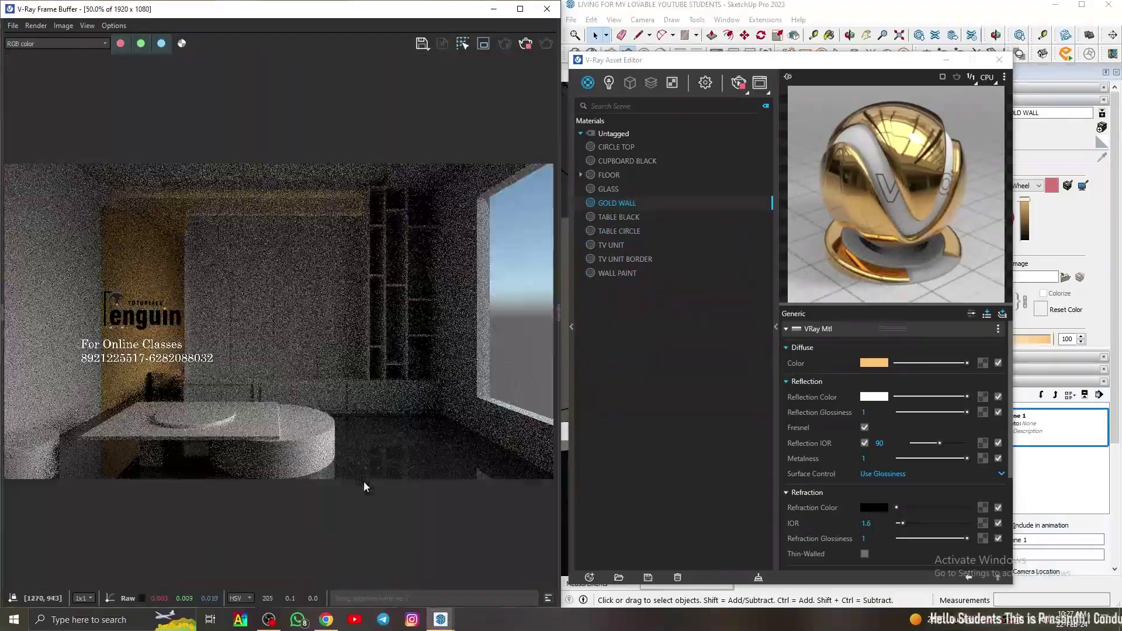
scroll(223, 452, "up", 1)
scroll(223, 451, "down", 2)
Close the Asset Editor and maximize the V-Ray Frame Buffer to examine the gold wall.
left_click(999, 60)
left_click(521, 8)
scroll(621, 329, "up", 1)
scroll(621, 330, "up", 1)
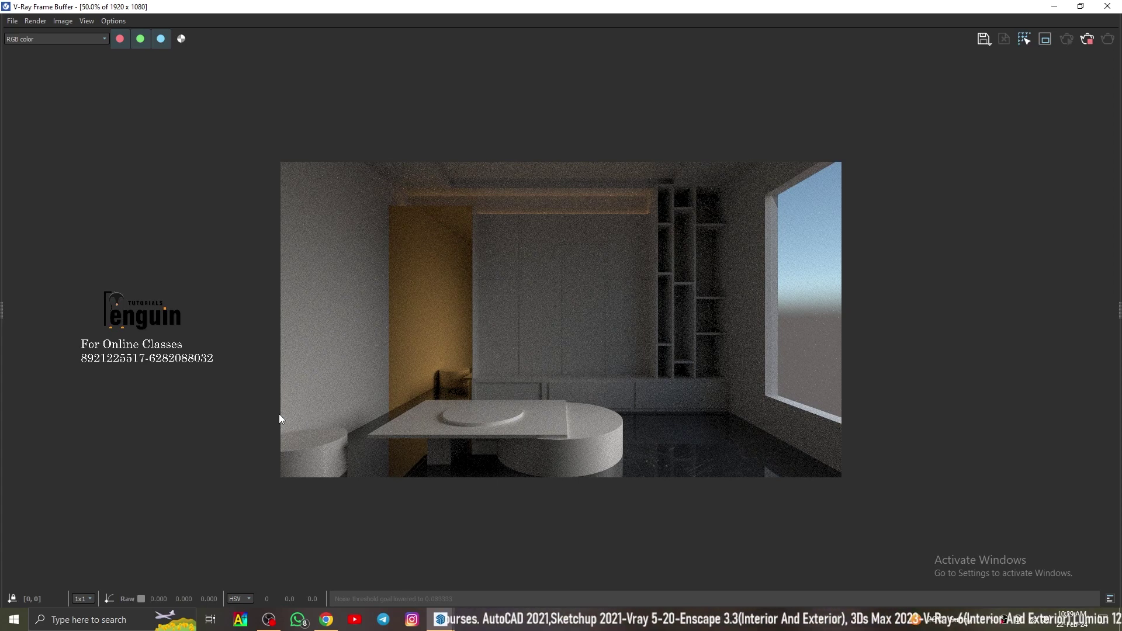
scroll(279, 414, "up", 3)
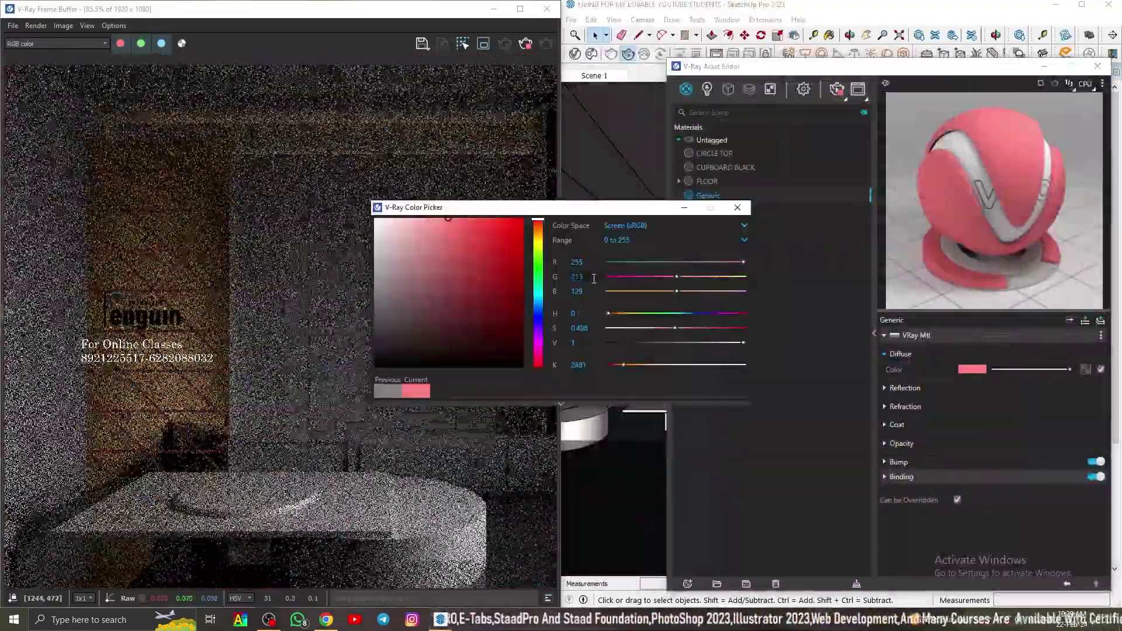
Pick a saturated gold yellow for the Generic material's diffuse color and toggle its diffuse off and on.
left_click(524, 218)
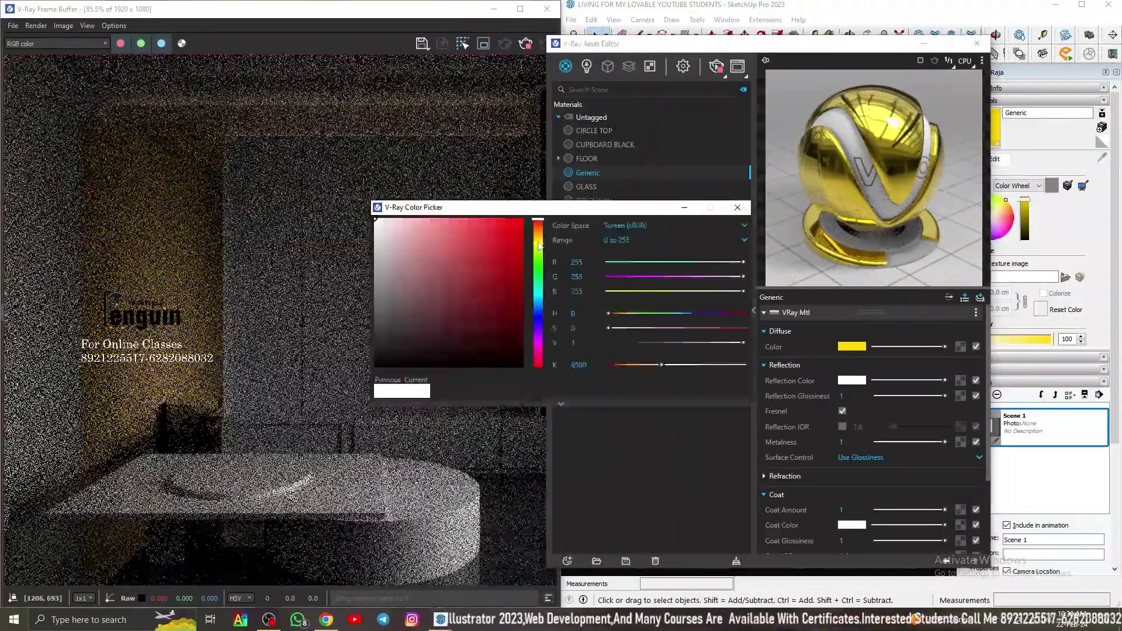
left_click(538, 243)
left_click(738, 208)
scroll(281, 321, "down", 1)
left_click(976, 348)
left_click(976, 348)
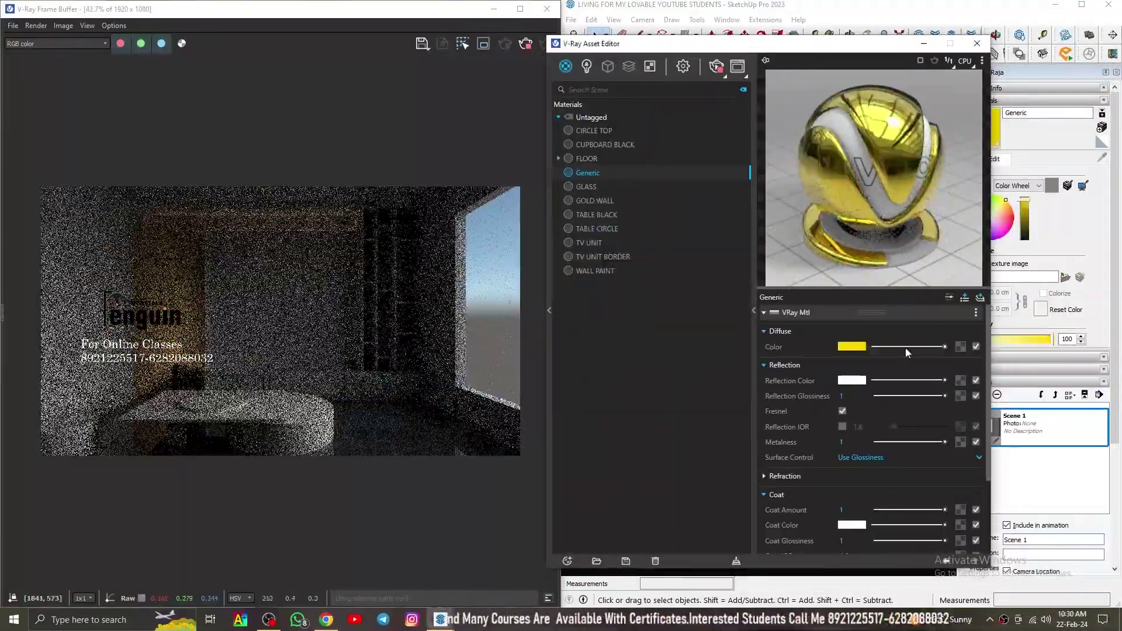
Set the Generic material's diffuse color to white and check the patterned wall in the render.
left_click(851, 346)
left_click(374, 219)
left_click(738, 208)
scroll(173, 308, "up", 3)
scroll(322, 326, "down", 3)
scroll(327, 330, "up", 3)
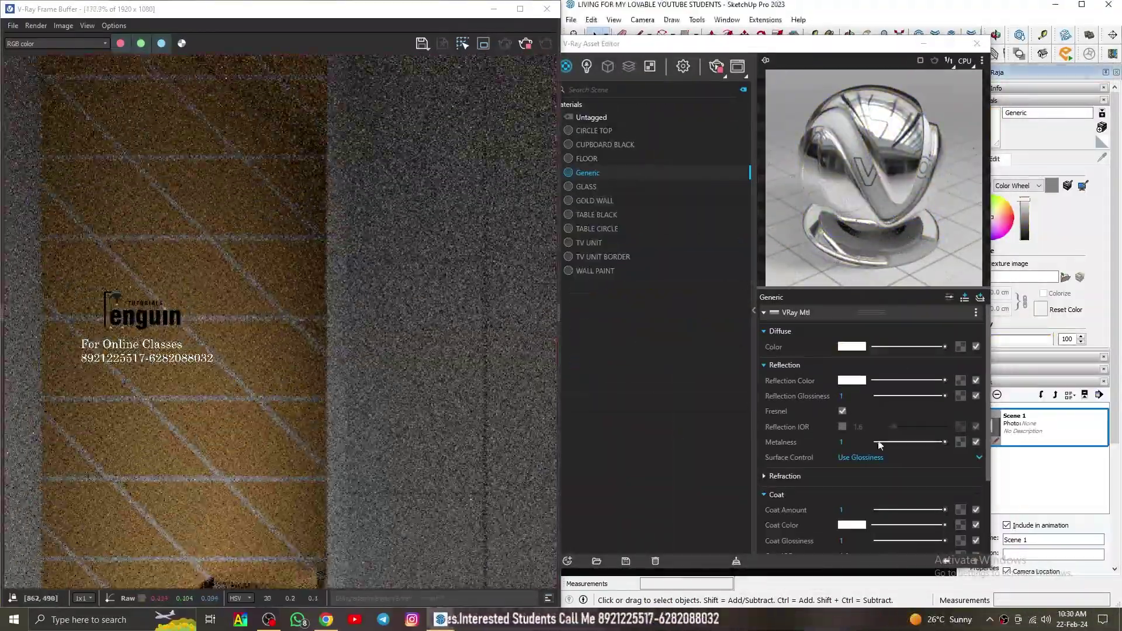
Set the Generic material's diffuse color to pale gold (252, 212, 114) and enable its custom Reflection IOR.
left_click(852, 346)
left_click(454, 220)
scroll(176, 332, "down", 1)
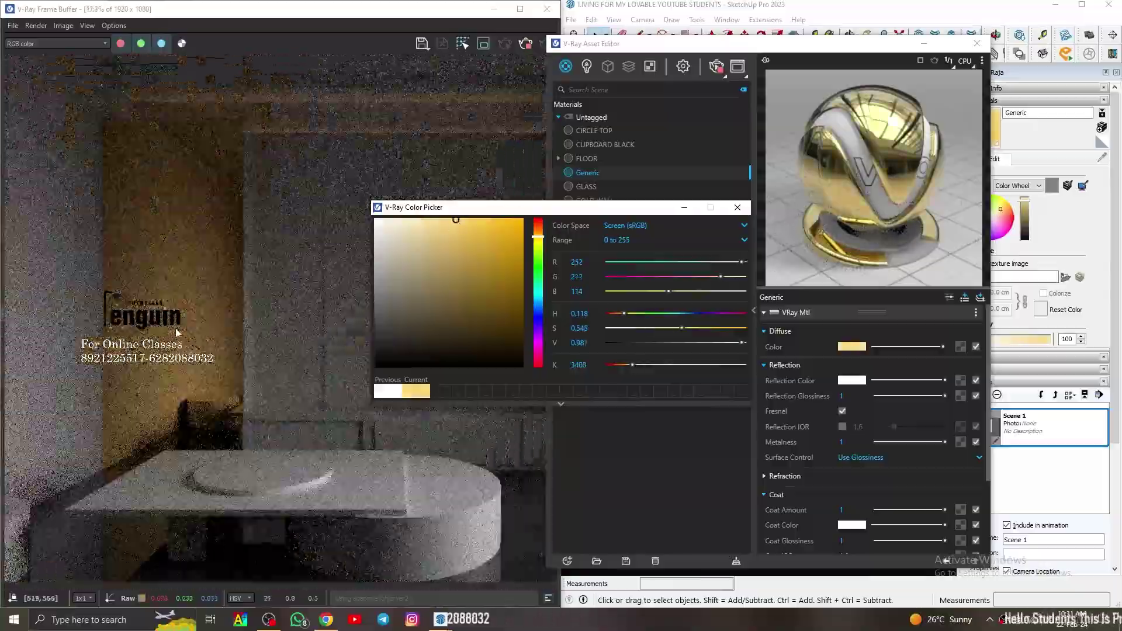
left_click(738, 208)
left_click(843, 427)
left_click_drag(853, 427, 874, 428)
scroll(223, 353, "down", 1)
Set the FLOOR material's Reflection IOR to 3 and check the floor in the render.
left_click(587, 159)
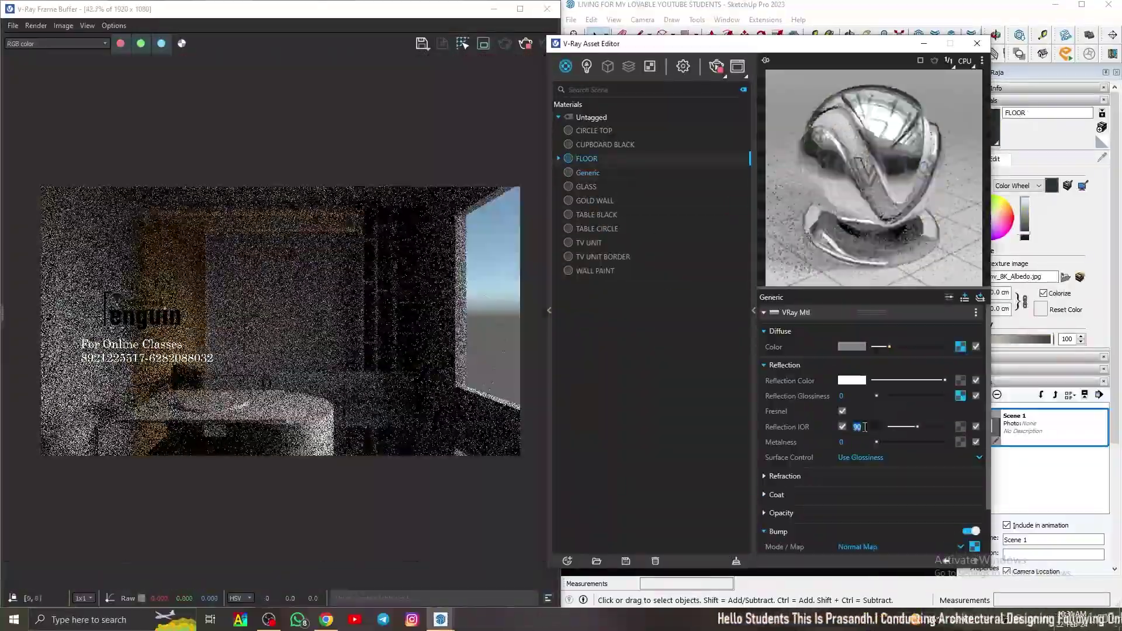
type("3")
key("Return")
scroll(428, 351, "up", 1)
left_click(367, 436)
scroll(367, 436, "down", 1)
Review the CUPBOARD BLACK and GOLD WALL materials against the render and copy the Generic material.
mouse_move(672, 44)
left_mouse_down()
mouse_move(319, 72)
mouse_move(719, 58)
left_mouse_up()
scroll(865, 404, "up", 5)
left_click(650, 159)
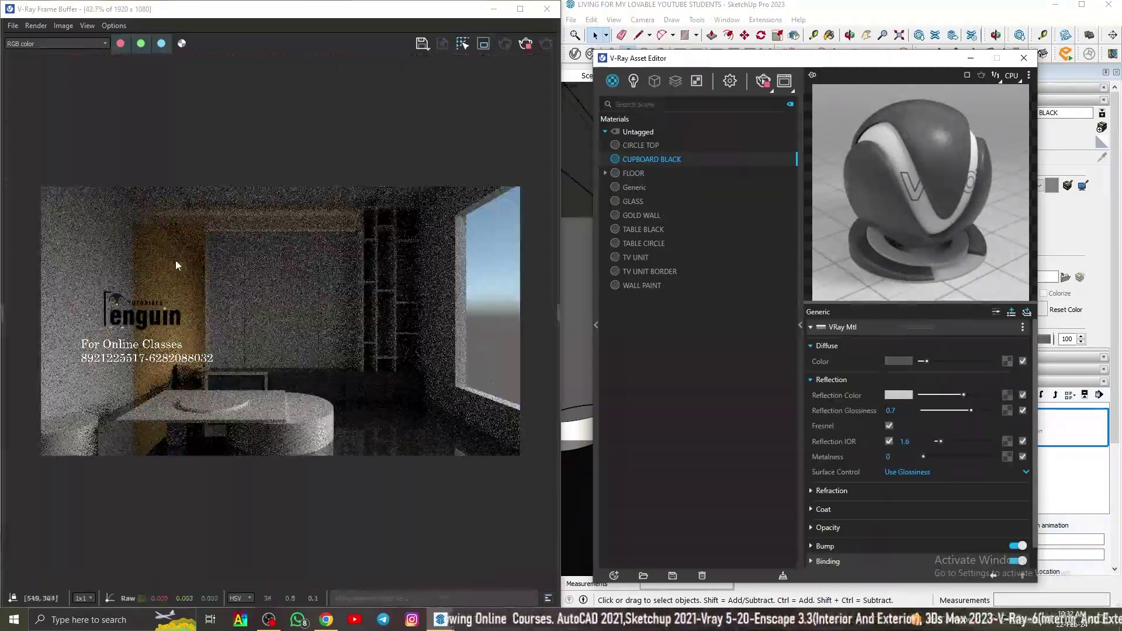
scroll(178, 266, "up", 2)
left_click(641, 215)
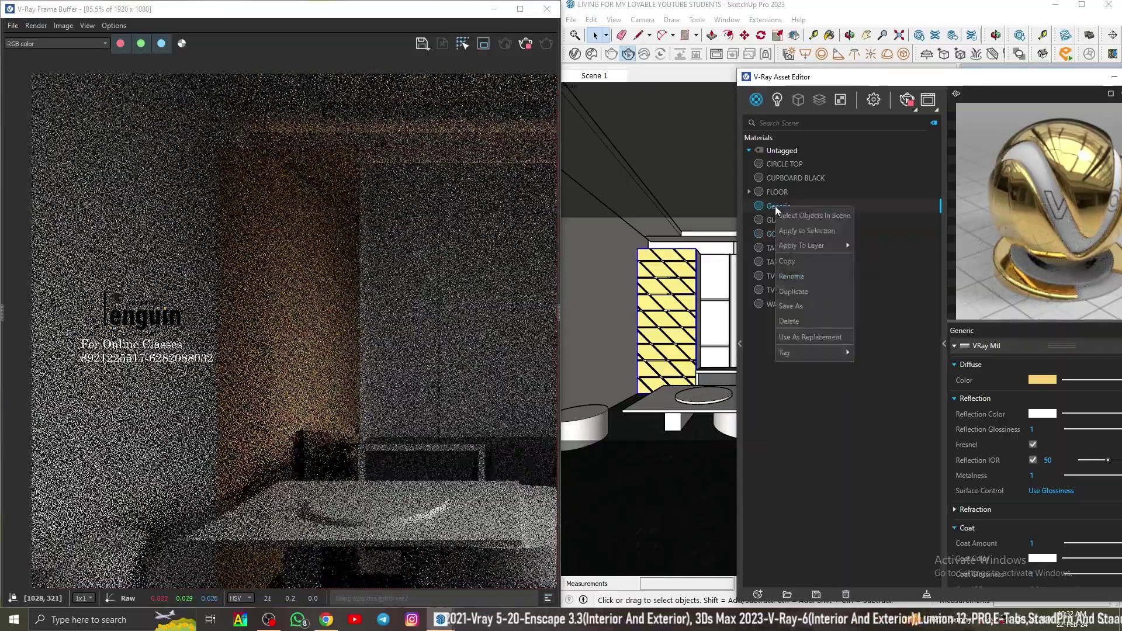
left_click(833, 261)
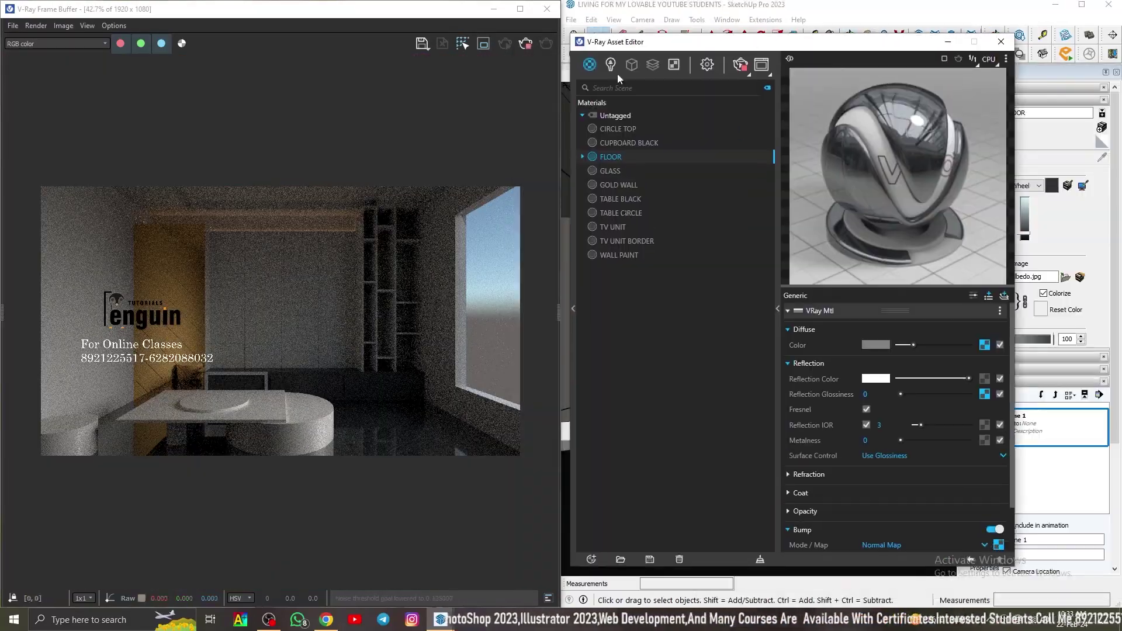
Enter 0.3 for the parameter being edited in the V-Ray Asset Editor.
left_click(877, 435)
type("0.3")
key("Return")
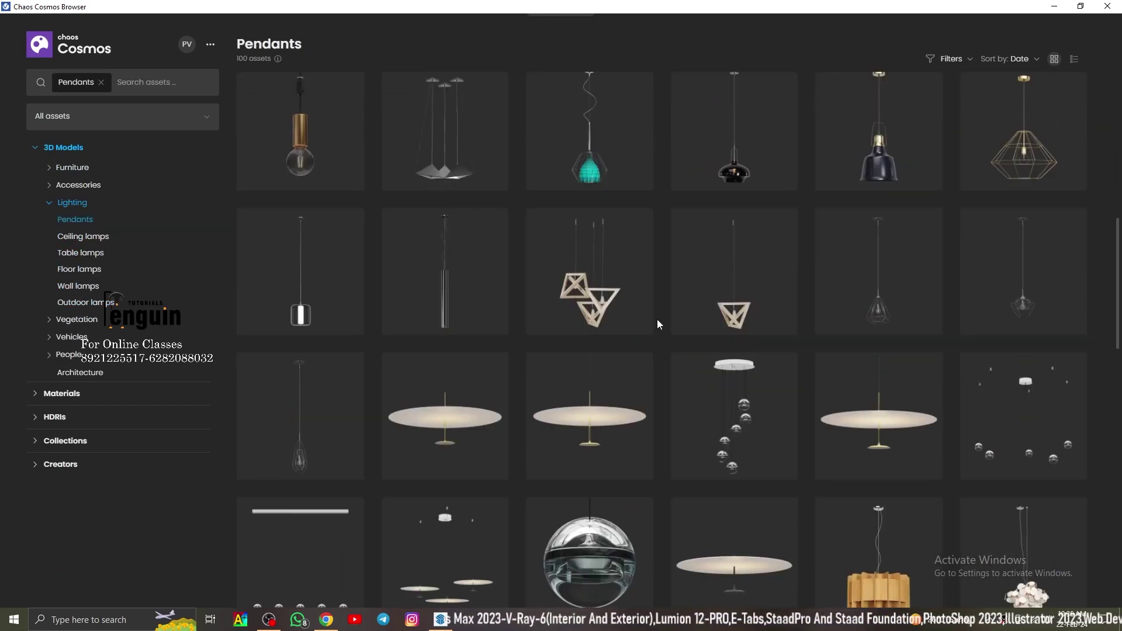
Browse the pendant lighting models in Chaos Cosmos.
scroll(657, 322, "down", 5)
scroll(667, 339, "up", 5)
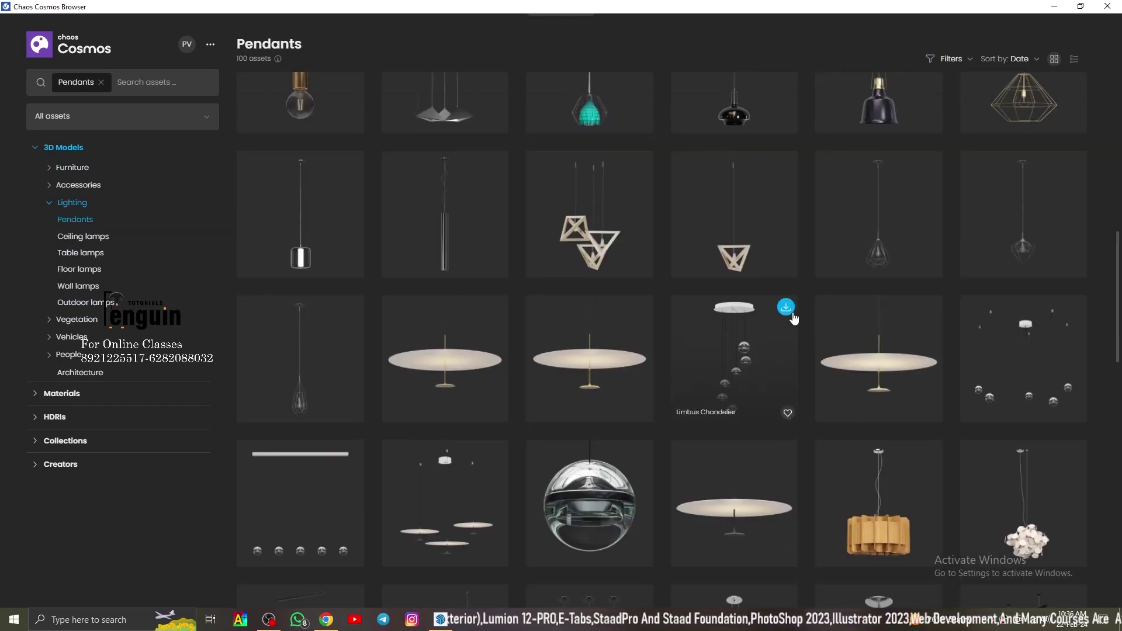
scroll(790, 326, "down", 10)
scroll(902, 363, "up", 3)
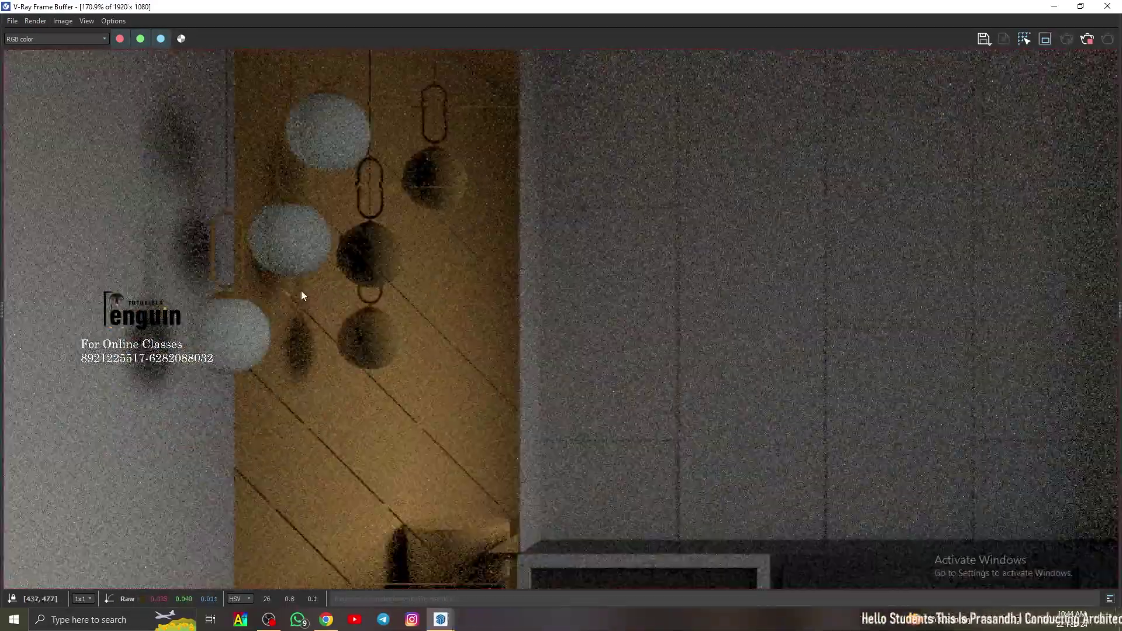
Examine the pendant lamps in front of the gold wall in the render.
scroll(302, 296, "down", 1)
scroll(409, 443, "up", 1)
scroll(409, 442, "down", 1)
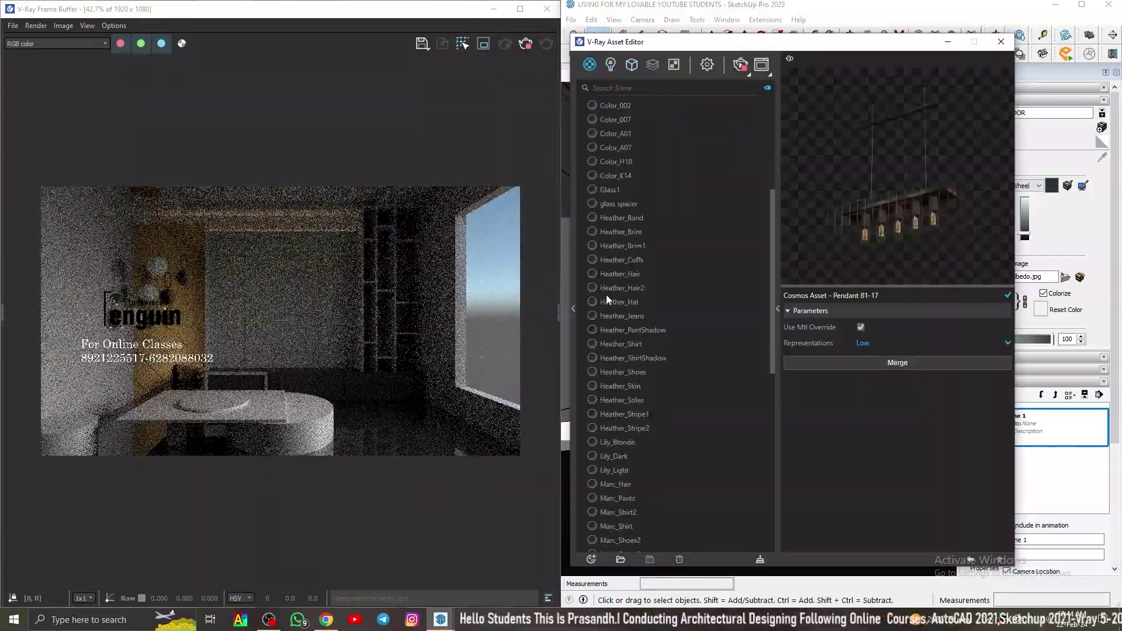
Set CUPBOARD BLACK's reflection color to white and raise its reflection glossiness to about 0.8.
scroll(607, 299, "down", 10)
left_click(629, 434)
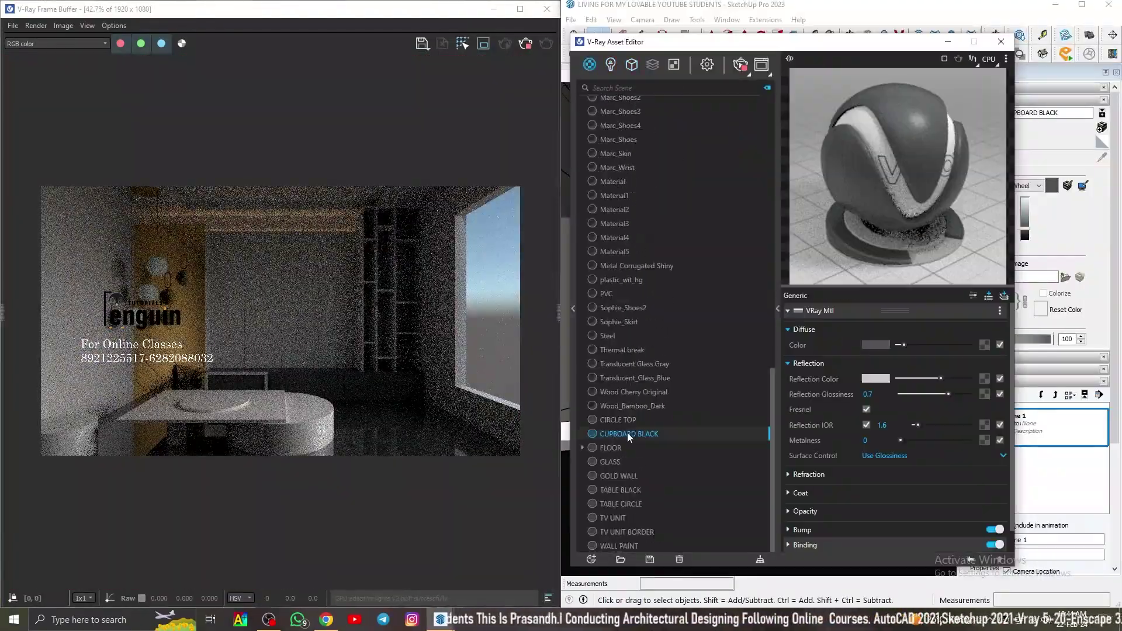
left_click(654, 301)
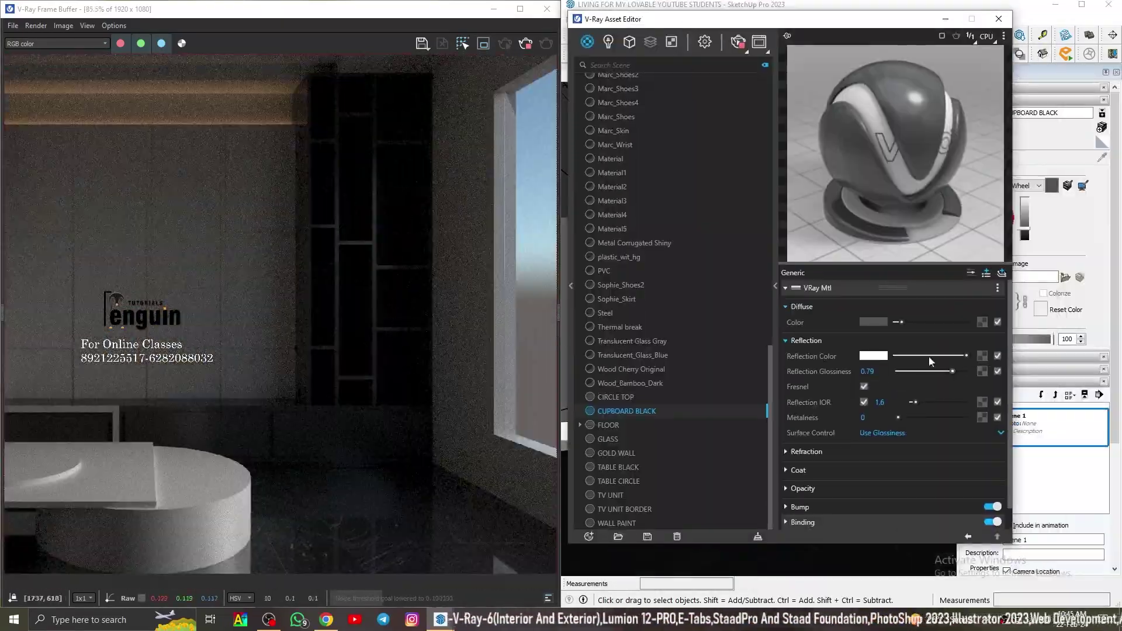
left_click_drag(947, 372, 956, 372)
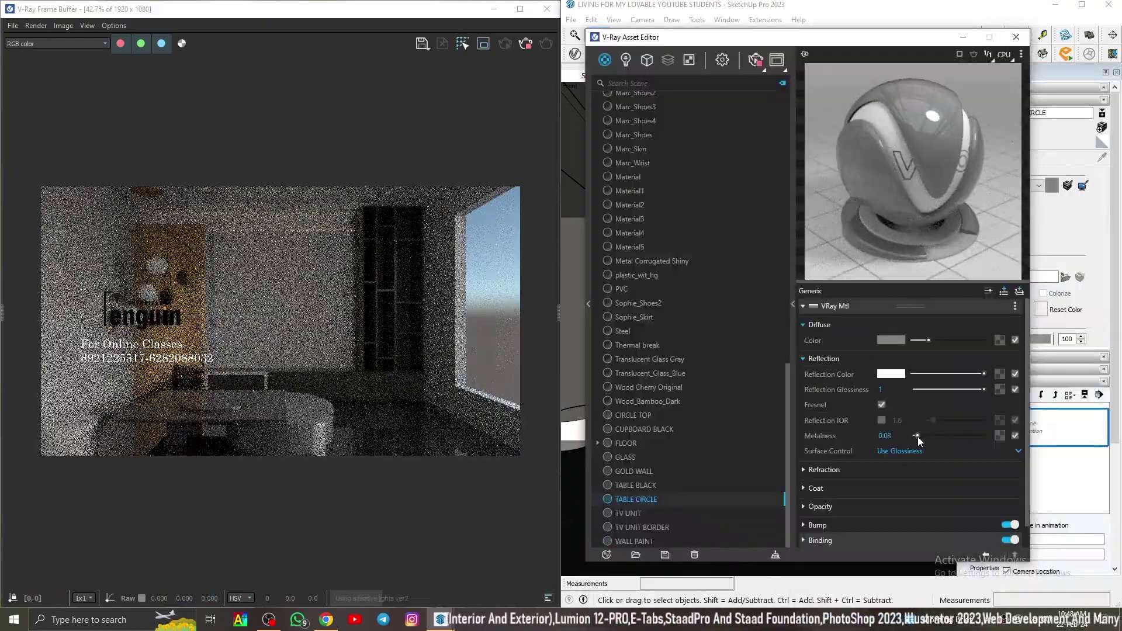
Set TABLE CIRCLE's metalness to 1 and its diffuse color to peach (239, 195, 158), checking the render.
left_click_drag(918, 437, 984, 437)
left_click(892, 340)
left_click(423, 242)
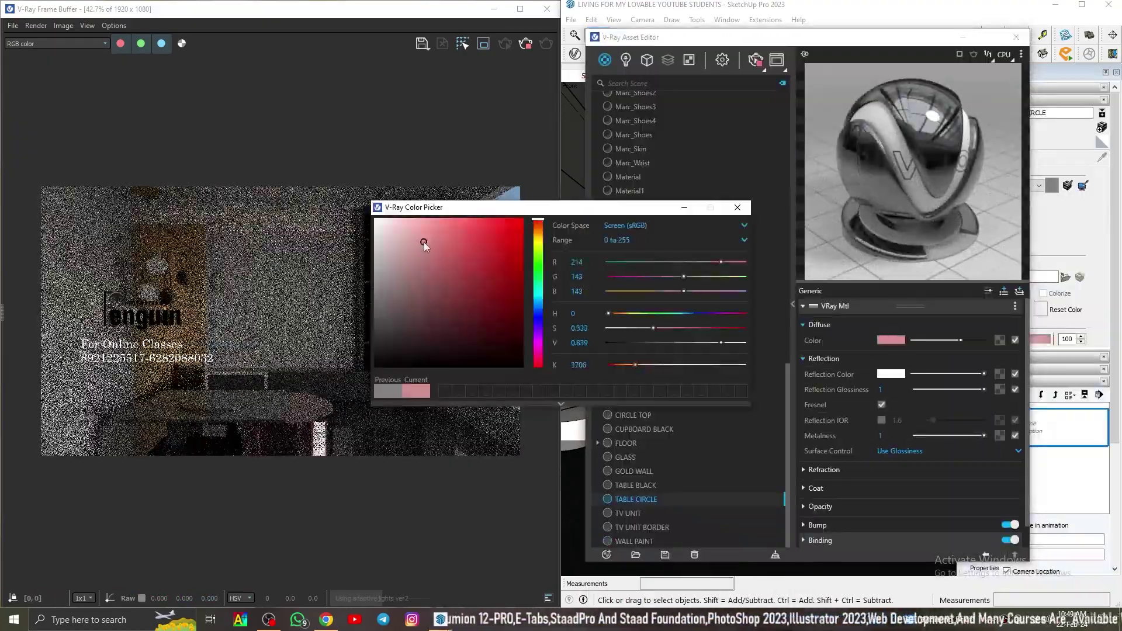
left_click_drag(423, 242, 415, 245)
left_click_drag(537, 227, 534, 231)
left_click(424, 227)
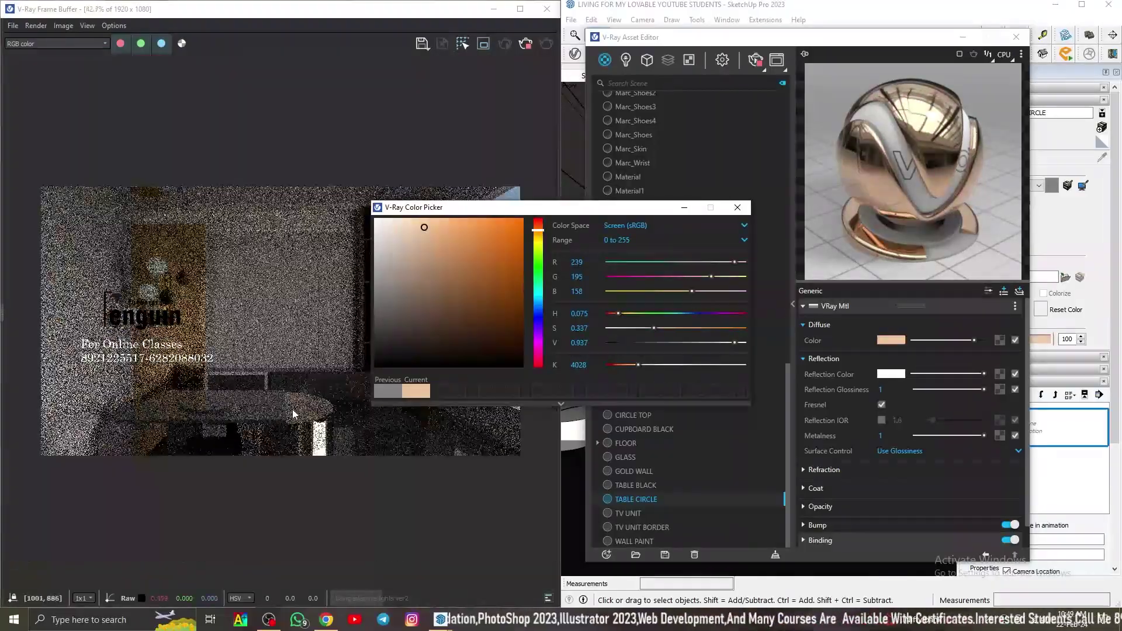
scroll(303, 435, "up", 1)
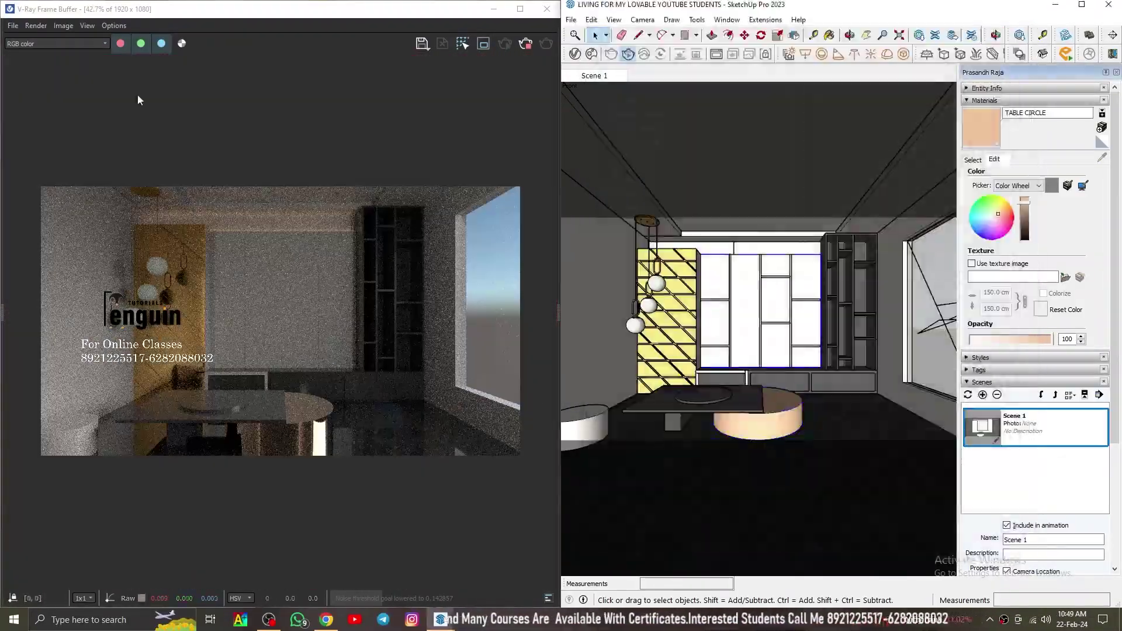
scroll(263, 416, "up", 1)
scroll(264, 417, "down", 1)
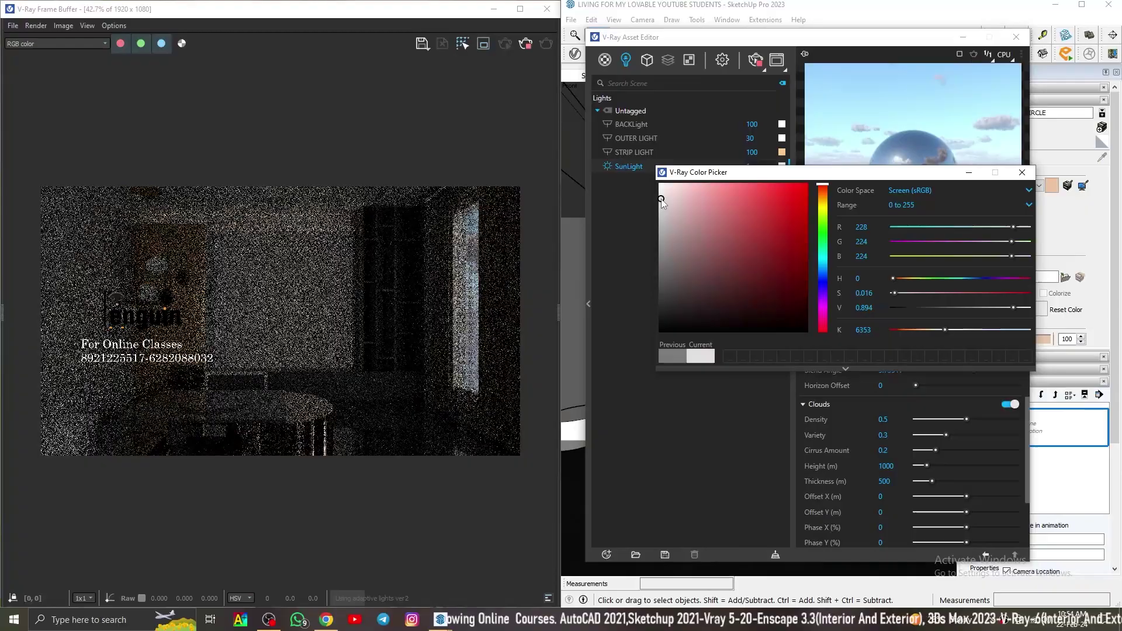
Set the SunLight's albedo color to pale greenish grey (228, 232, 214) and its Horizon Offset to 10.
left_click(823, 217)
left_click(669, 195)
scroll(250, 333, "down", 1)
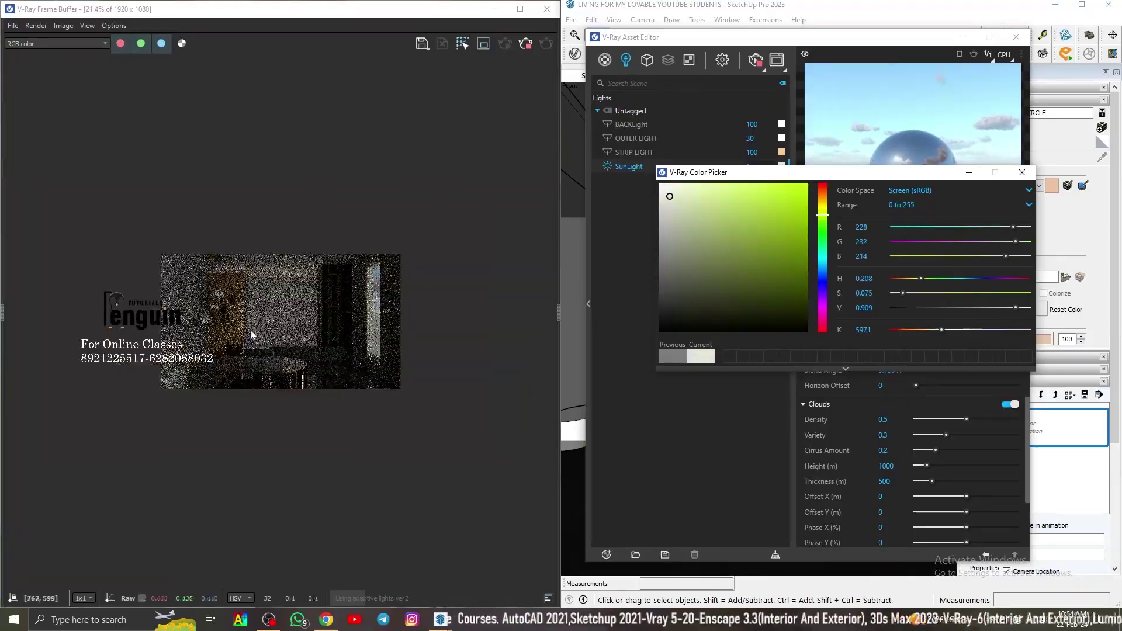
scroll(250, 333, "up", 1)
left_click(1022, 173)
mouse_move(916, 386)
left_mouse_down()
mouse_move(929, 387)
mouse_move(916, 387)
left_mouse_up()
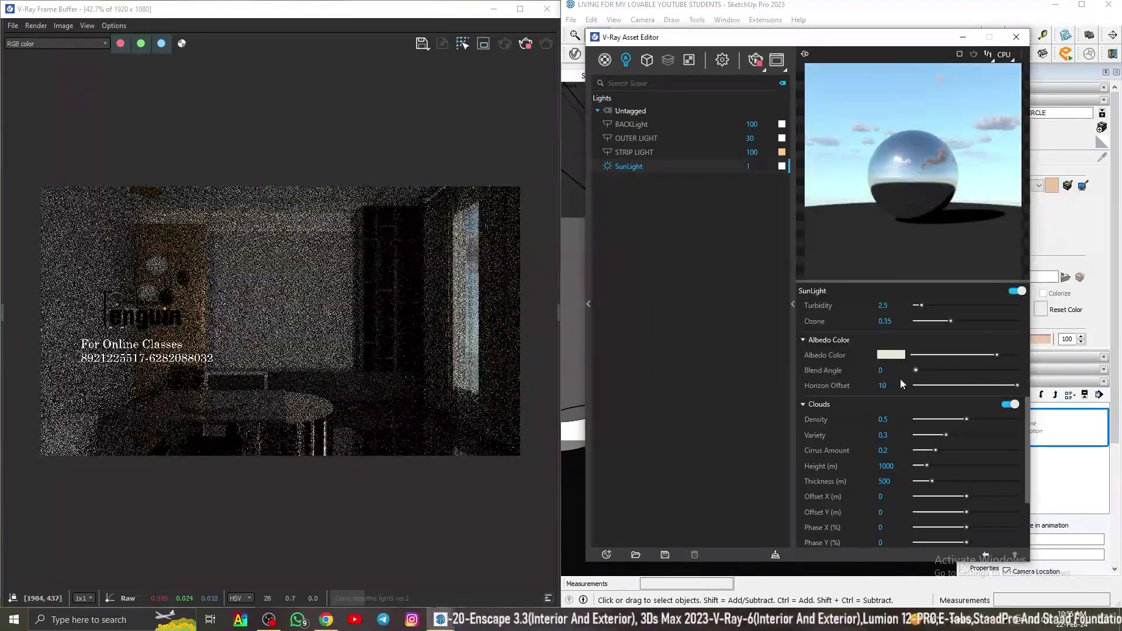
Review SunLight's sky and albedo parameters, open the render settings and enter a value of 3.
scroll(277, 362, "up", 1)
scroll(277, 367, "down", 1)
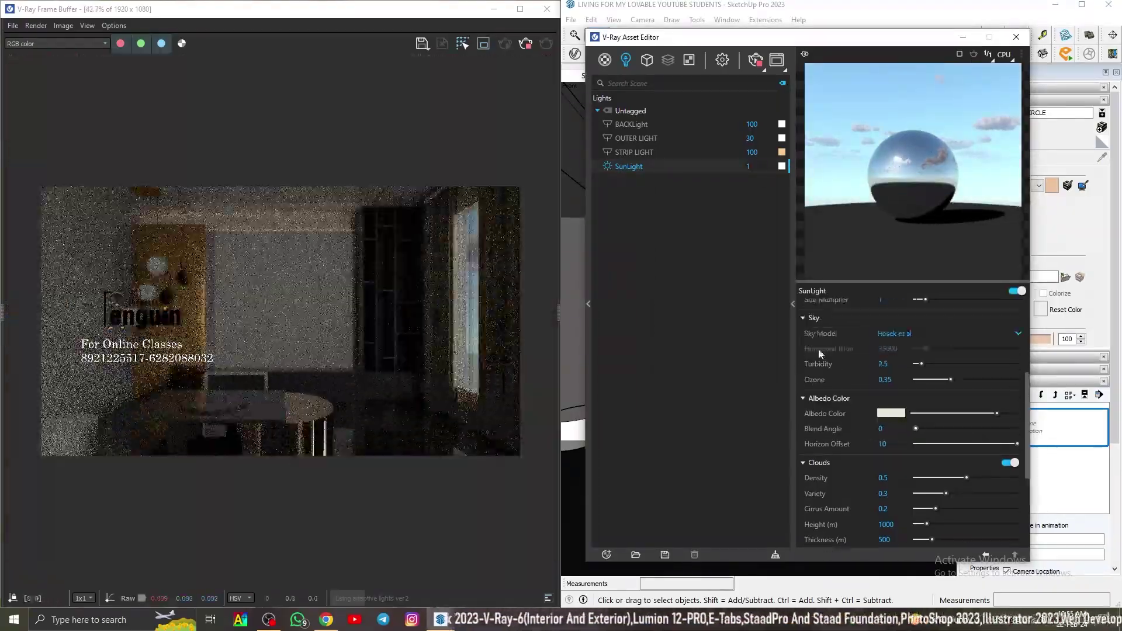
left_click(723, 60)
type("3")
key("Return")
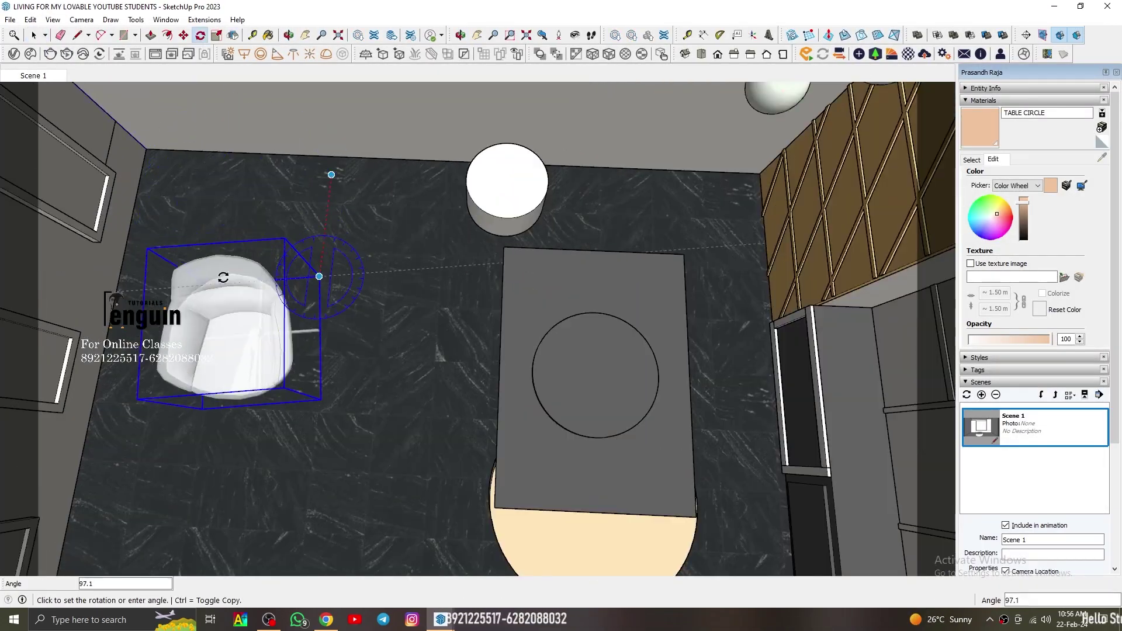
Rotate the white armchair about 97 degrees and start moving it across the floor.
left_click(223, 278)
key("m")
left_click(339, 358)
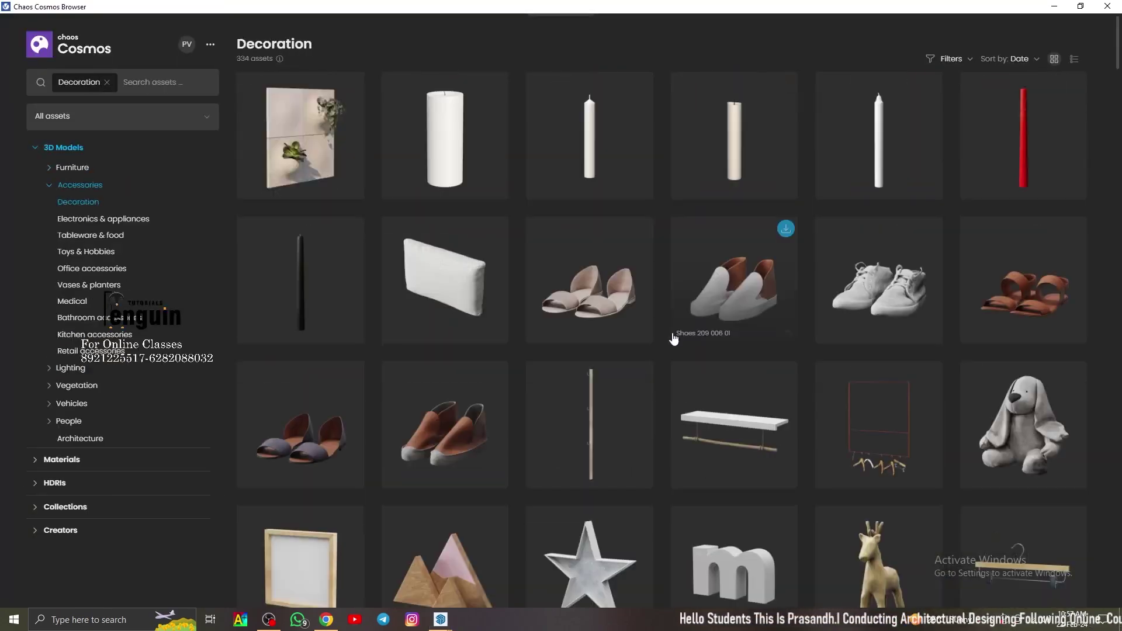
Browse the Decoration models in Chaos Cosmos and download Books 155 025.
scroll(760, 351, "down", 5)
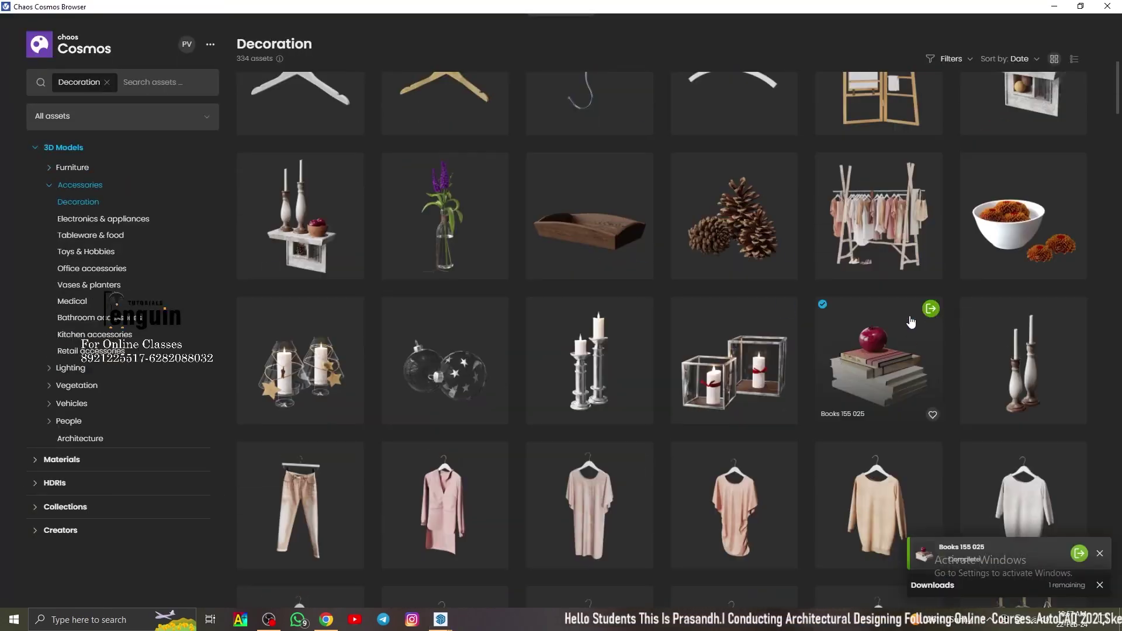
scroll(912, 322, "down", 15)
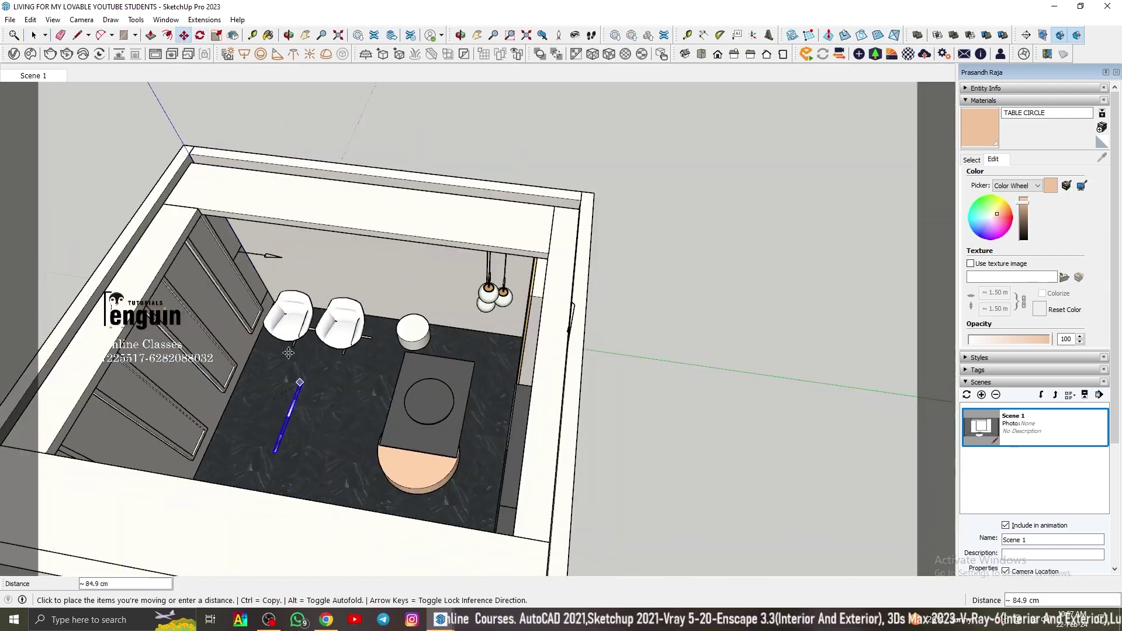
Place the decorative wall piece in the middle frame of the panelled side wall and scale it to fit.
scroll(258, 270, "up", 5)
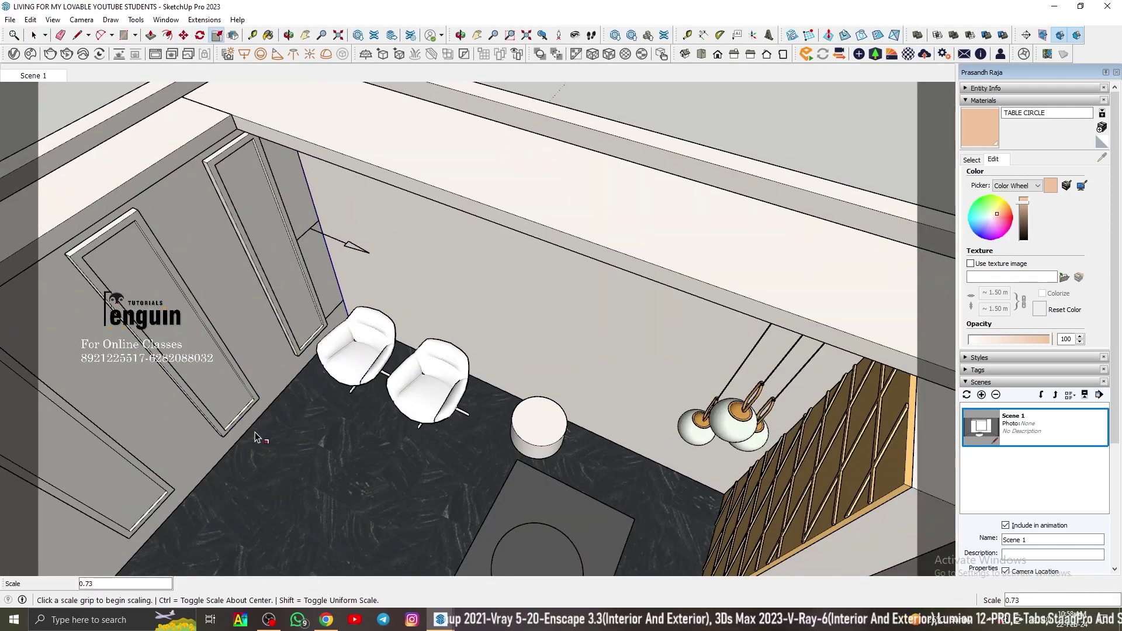
left_click(188, 326)
middle_click_drag(188, 326, 175, 293)
scroll(169, 286, "up", 5)
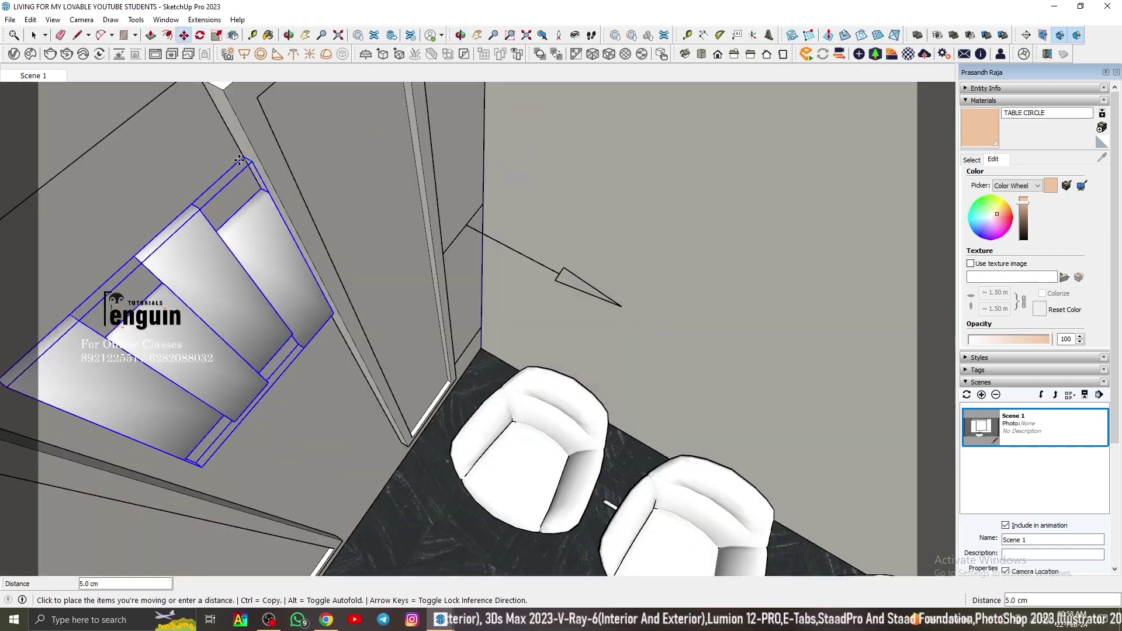
key("s")
left_click(159, 287)
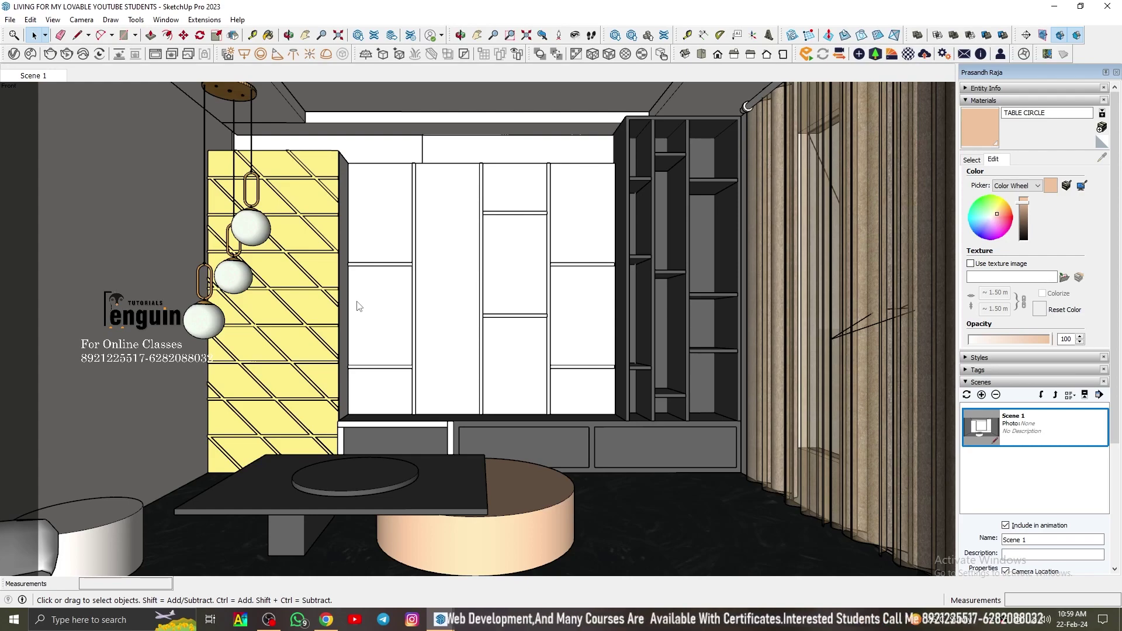
left_click(10, 19)
key("Escape")
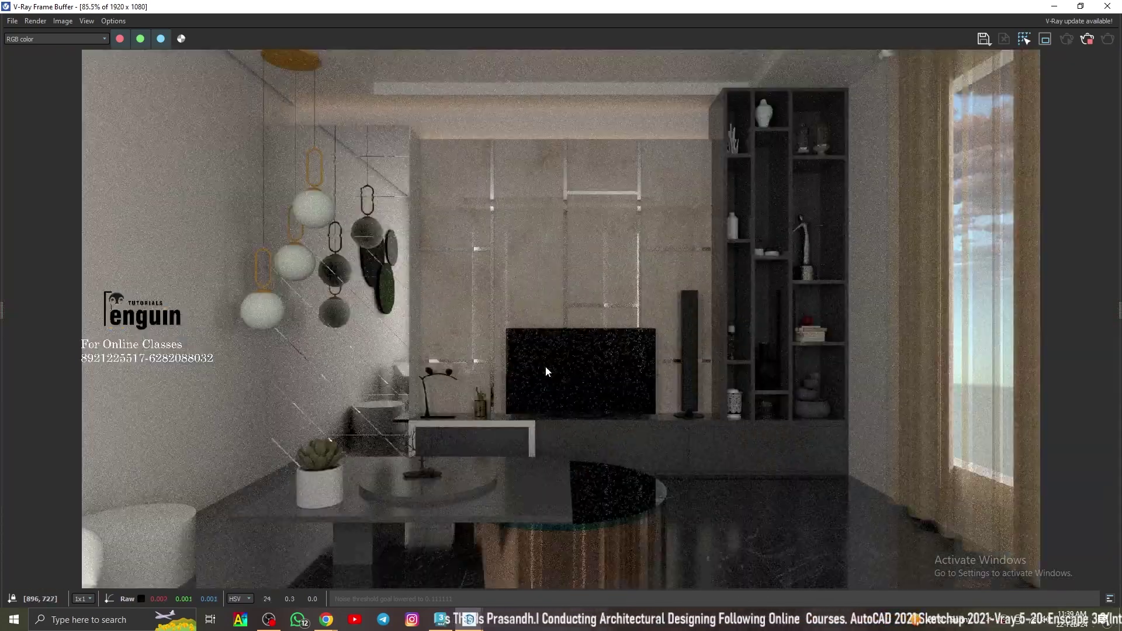
Turn off Fresnel for the GOLD WALL material and check the mirrored wall's reflections in the interactive render.
scroll(546, 366, "down", 1)
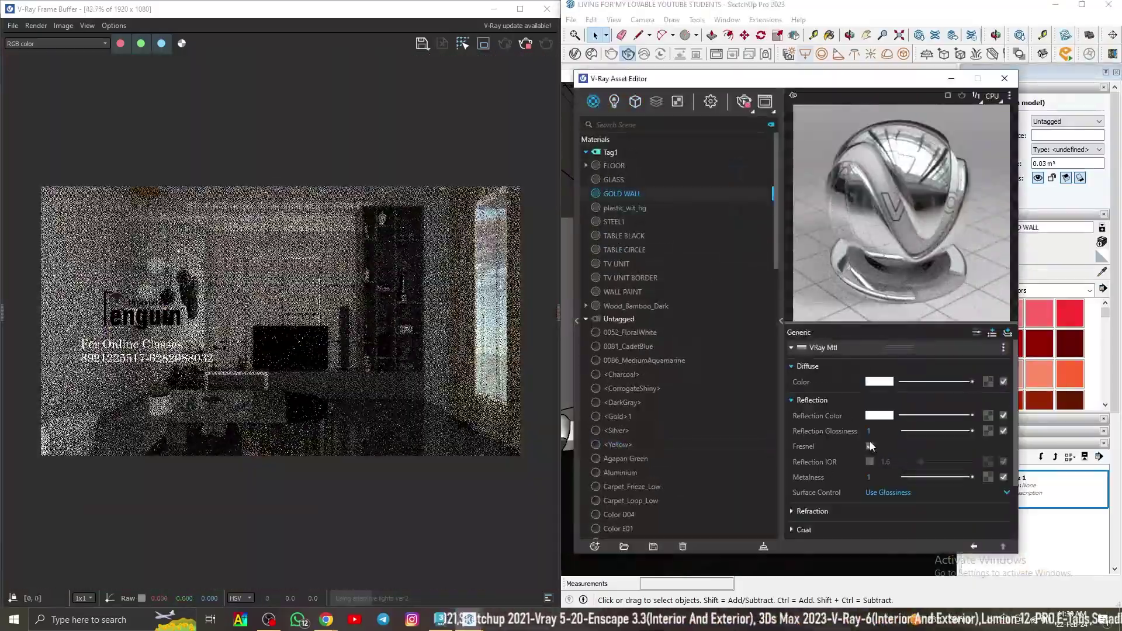
scroll(221, 296, "down", 1)
scroll(262, 299, "up", 2)
scroll(264, 303, "down", 2)
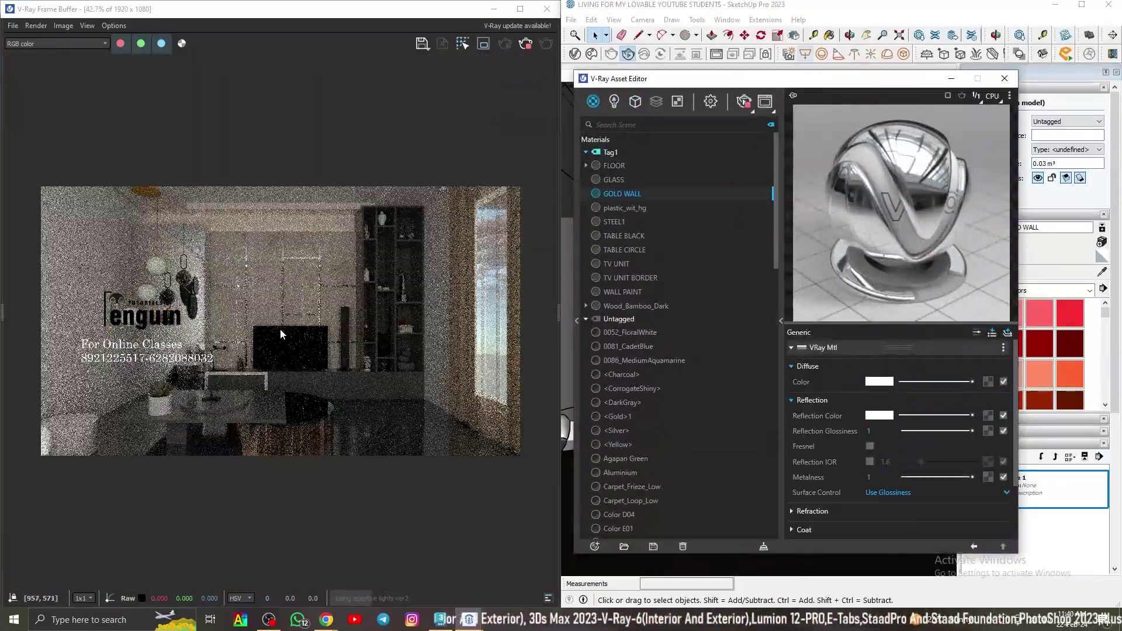
scroll(288, 354, "up", 1)
scroll(288, 399, "down", 2)
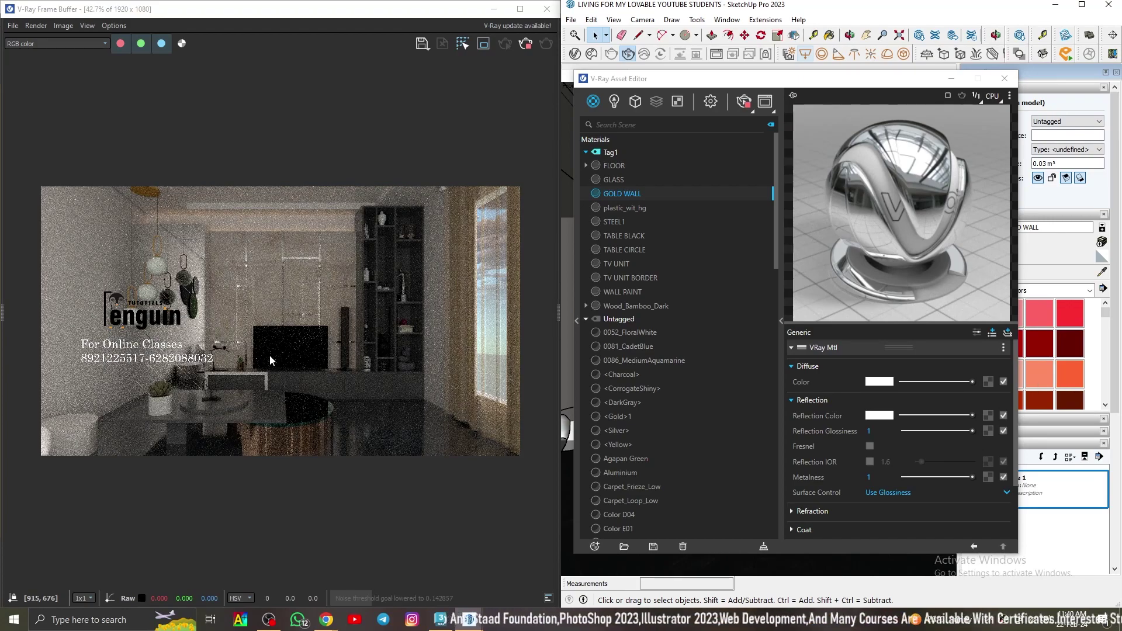
Disable the Steel material's Reflection IOR and set its reflection roughness to 0.5, checking the teal round table in the render.
left_click(614, 222)
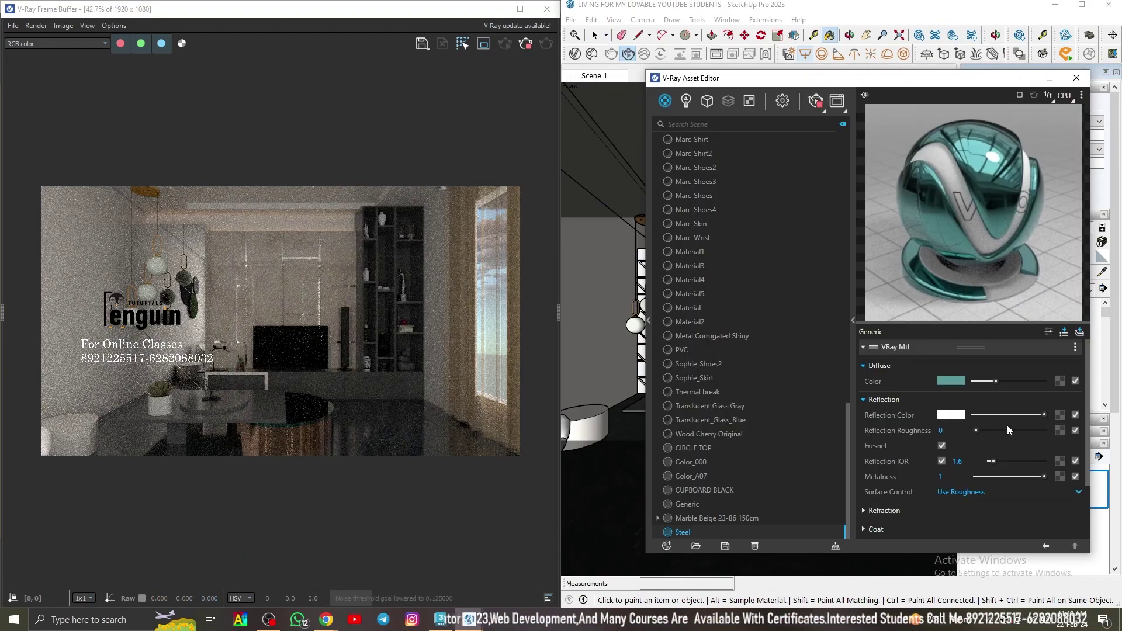
left_click(942, 461)
left_click(1010, 431)
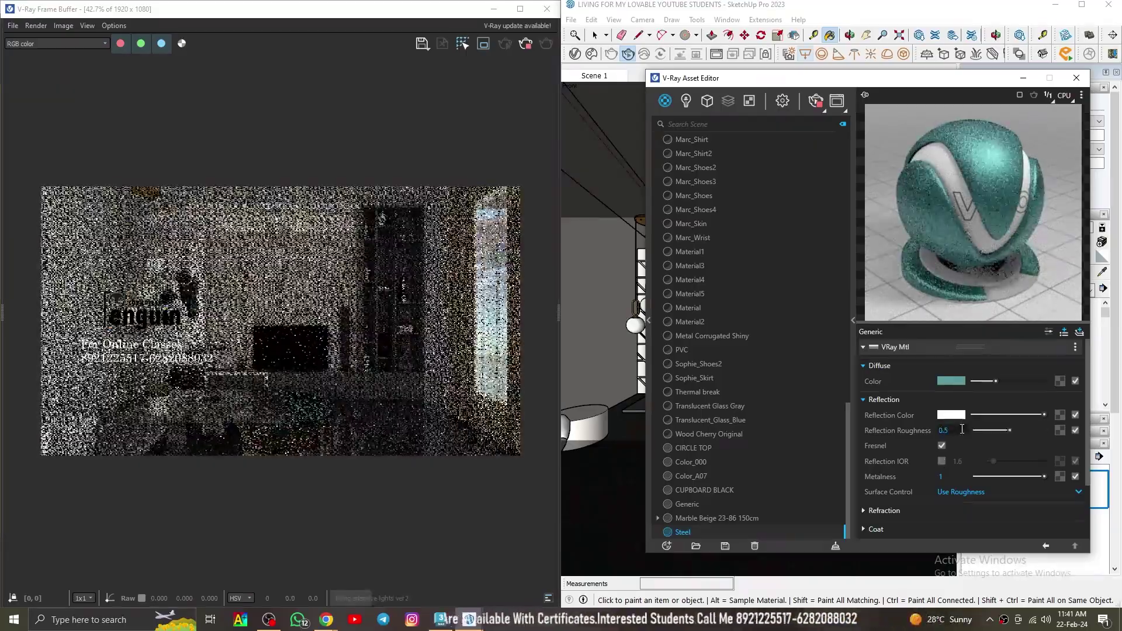
scroll(299, 418, "up", 2)
scroll(296, 351, "down", 2)
scroll(358, 373, "up", 2)
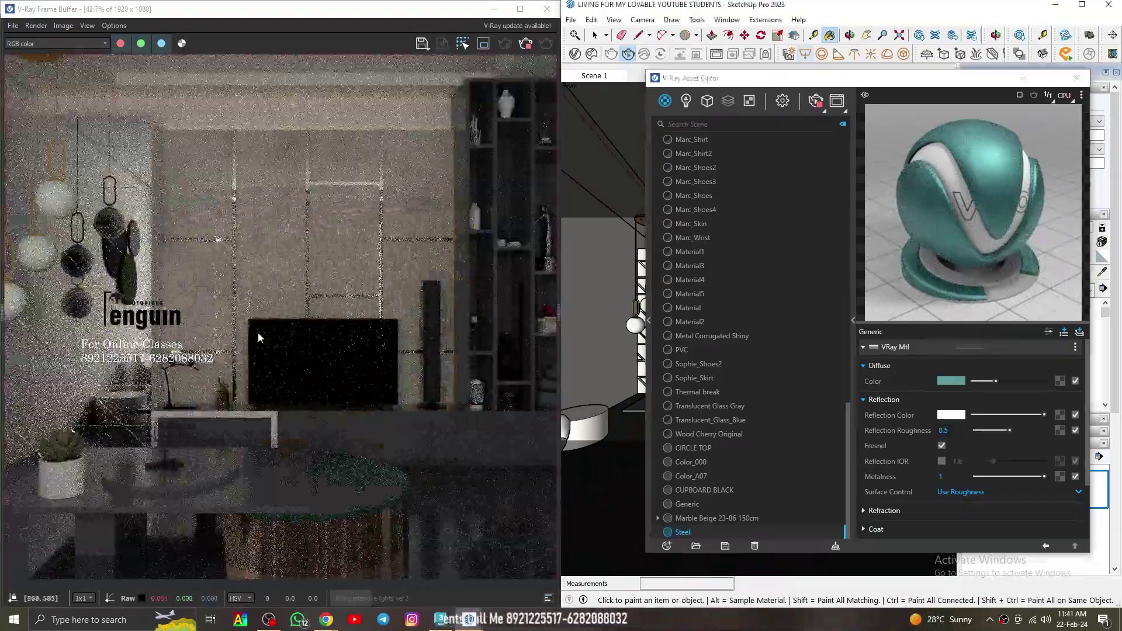
scroll(258, 332, "down", 2)
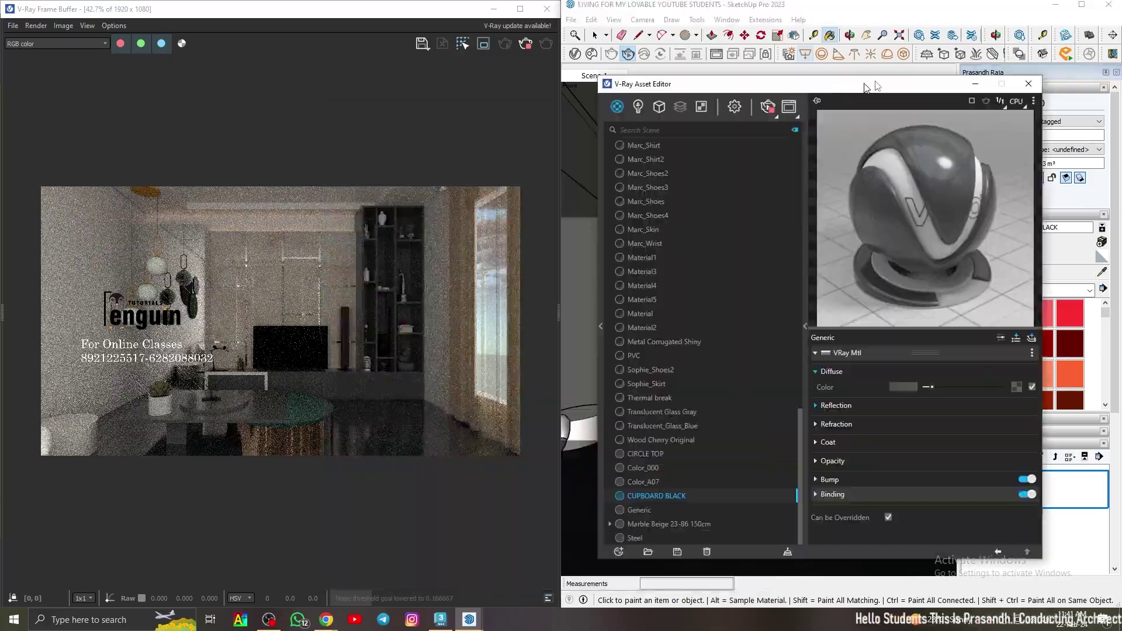
Set CUPBOARD BLACK's reflection glossiness to 1, try Reflection IOR values of 2 and 2.5, and set it to 1.7, checking the render.
scroll(360, 392, "up", 2)
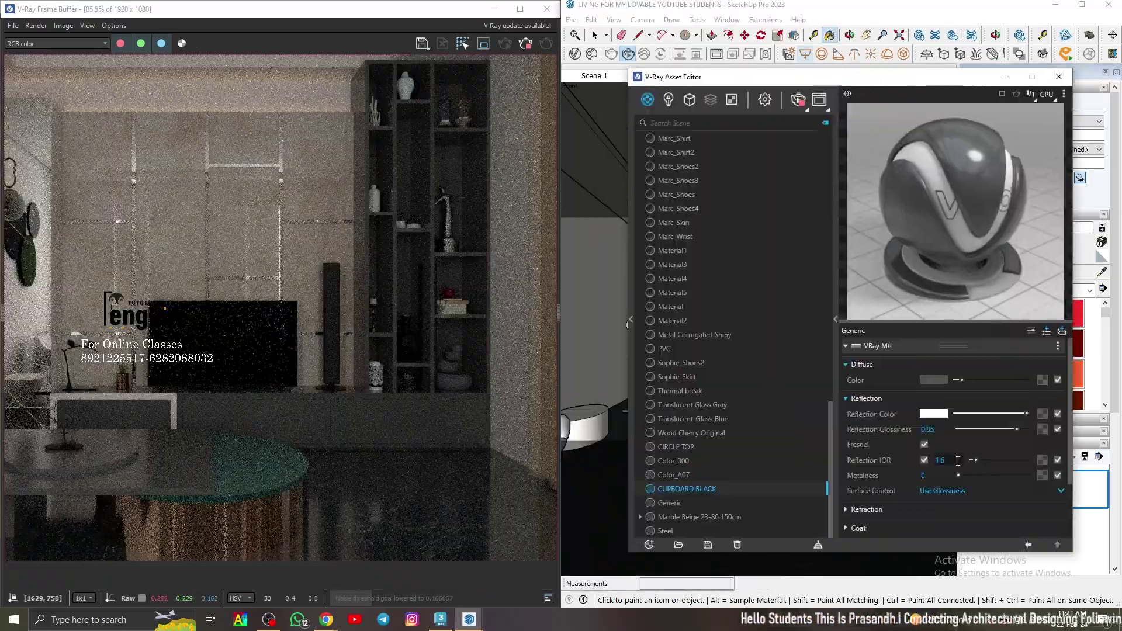
scroll(328, 424, "down", 2)
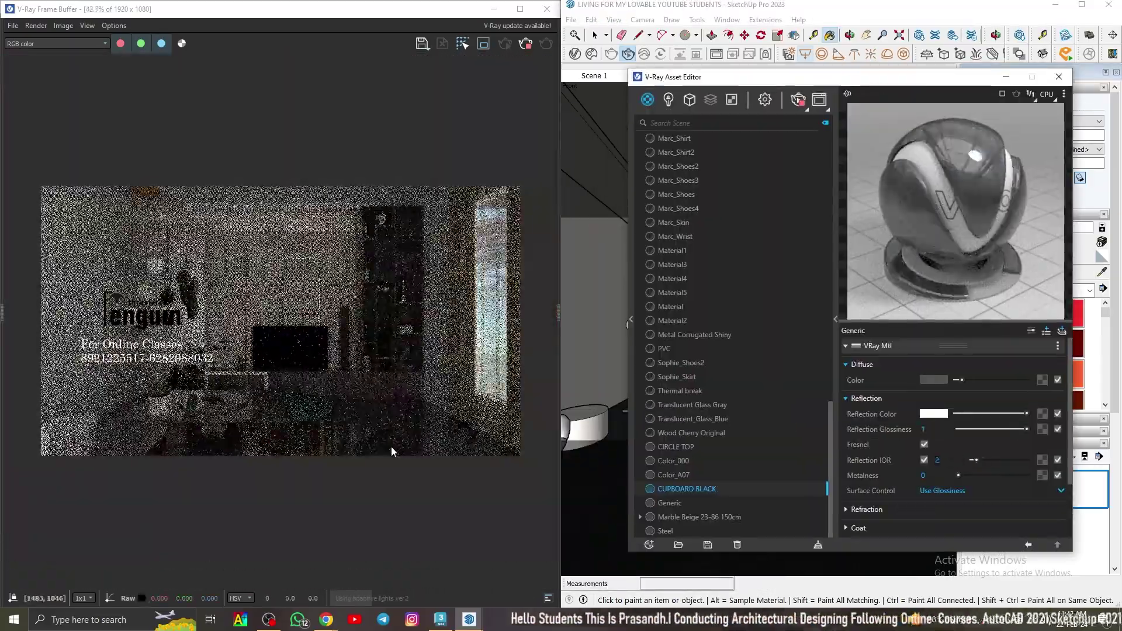
scroll(392, 446, "up", 2)
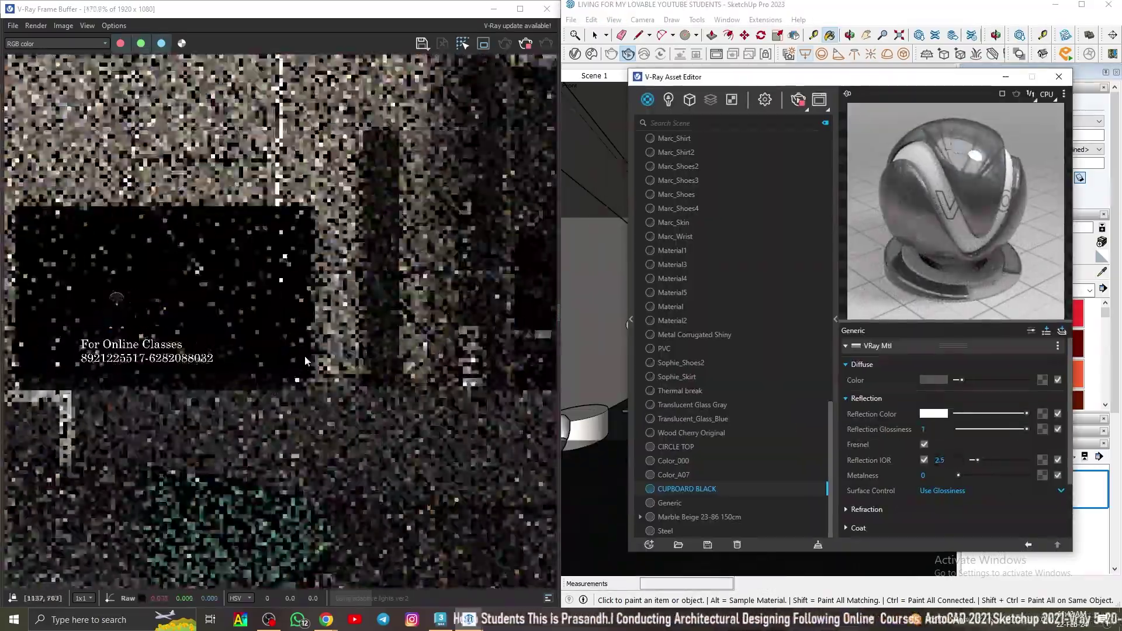
scroll(318, 393, "down", 2)
scroll(318, 388, "up", 2)
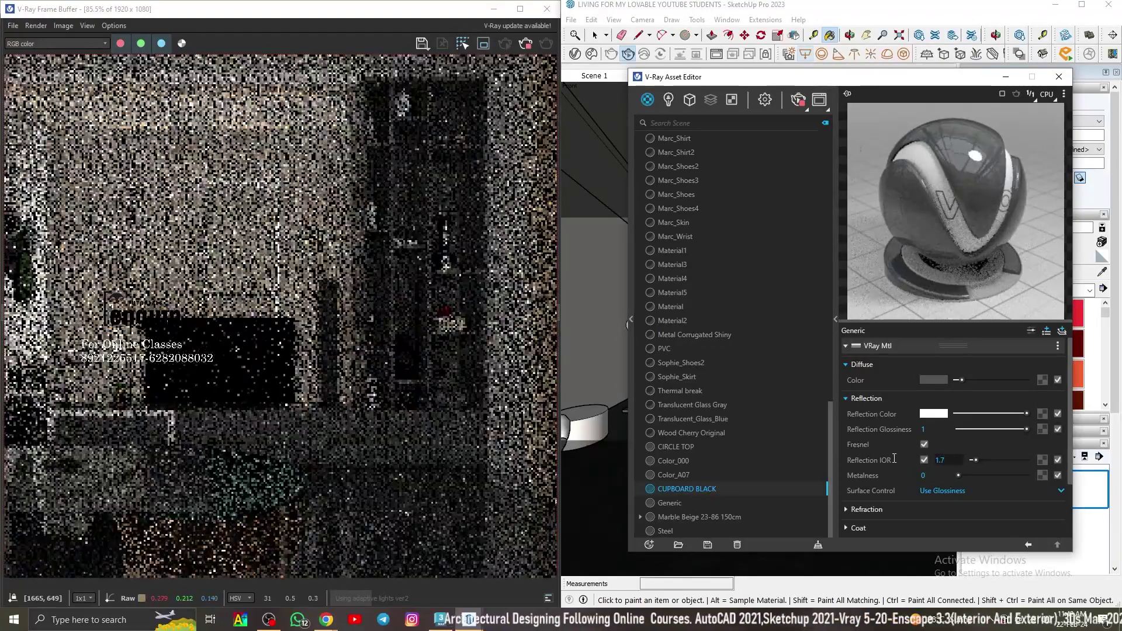